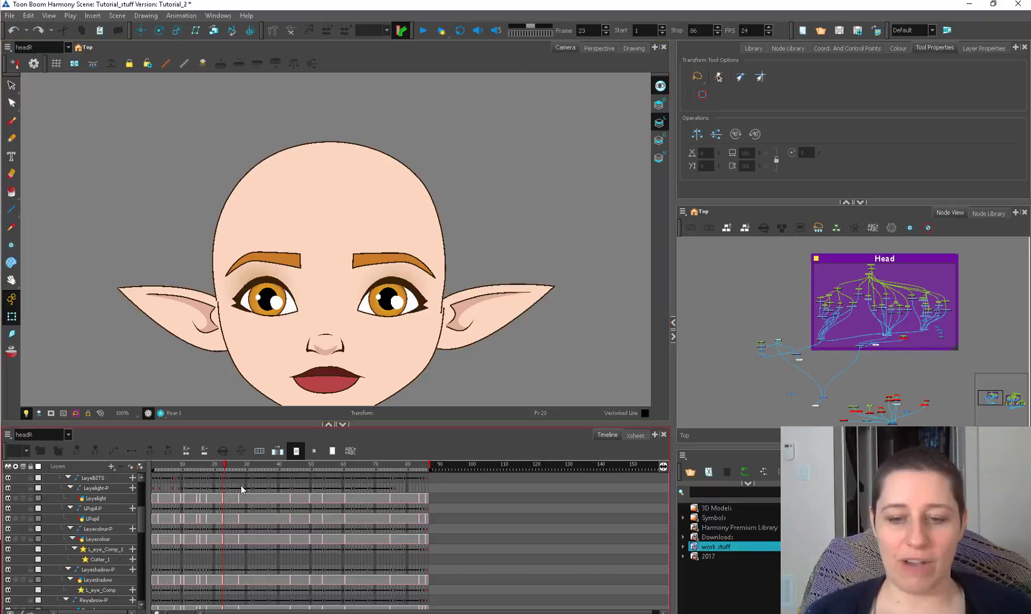
# Step: Narrow the Camera view to give the Node View more width, and zoom both views out to show more of the head and network
pyautogui.moveTo(672, 293); pyautogui.dragTo(615, 293)
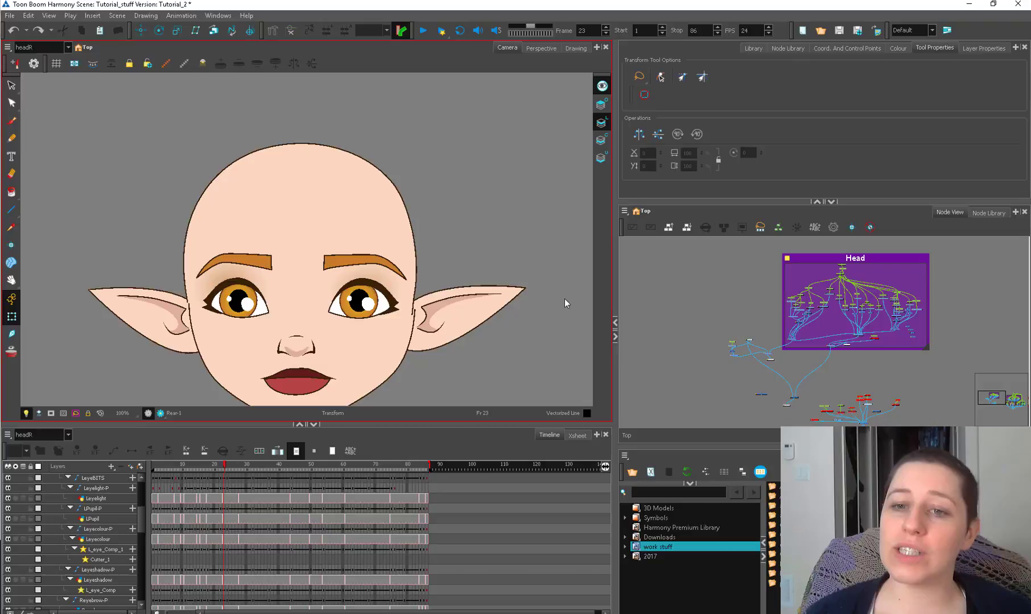
pyautogui.click(813, 317)
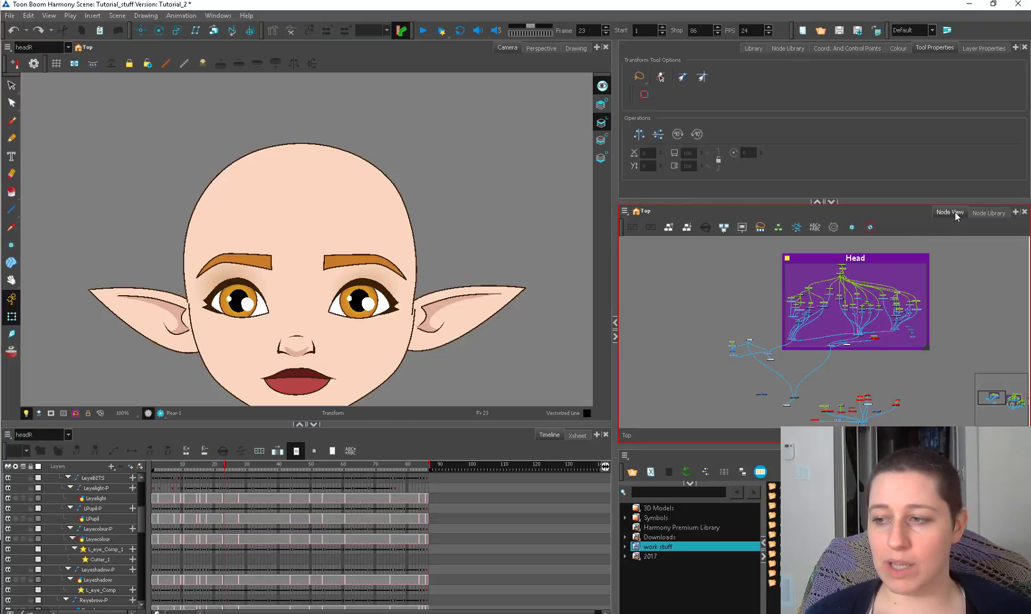
pyautogui.click(347, 296)
pyautogui.click(772, 205)
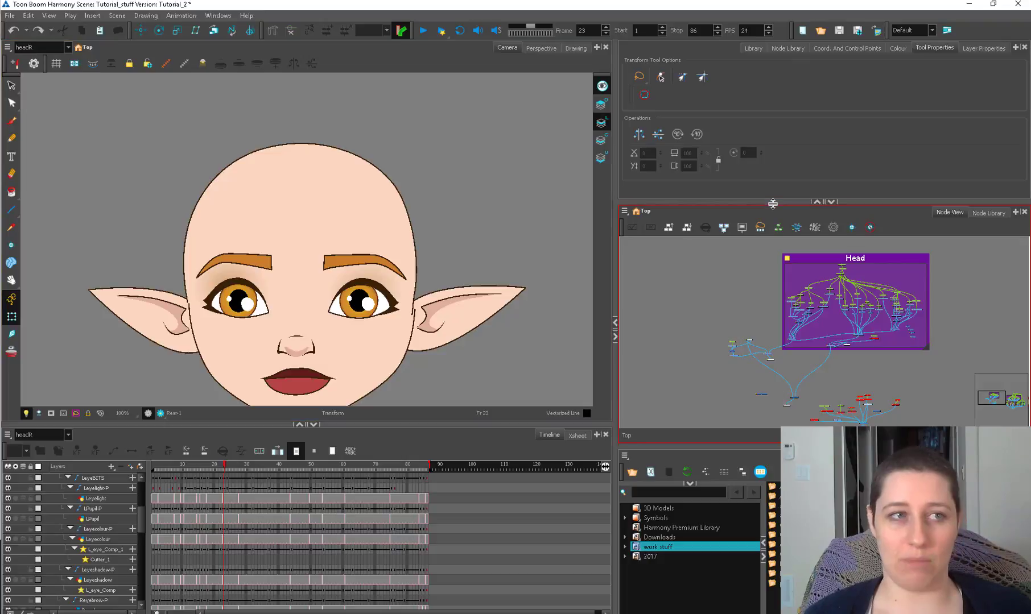
pyautogui.click(491, 316)
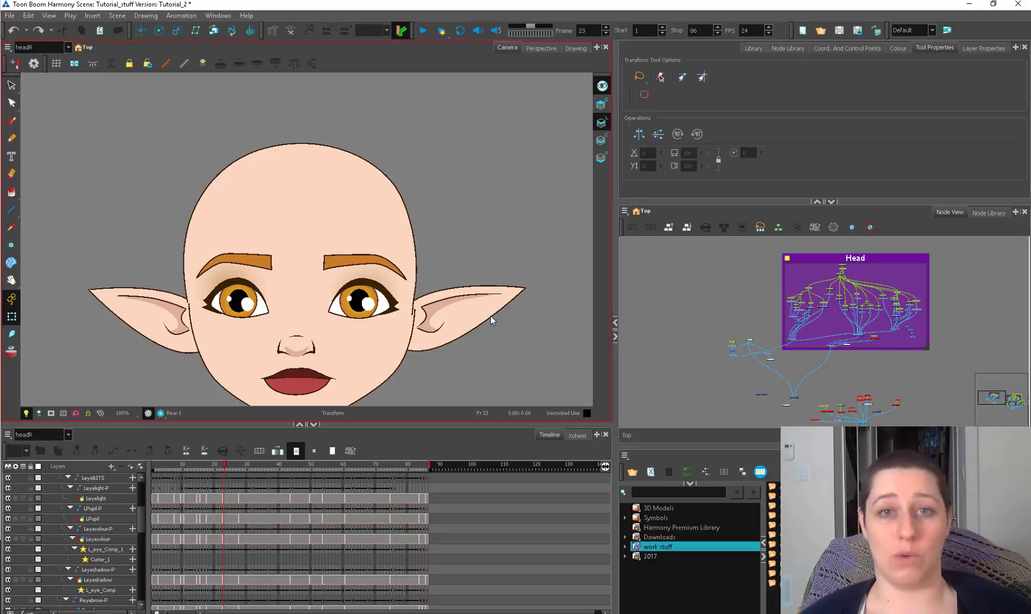
pyautogui.moveTo(615, 319); pyautogui.dragTo(479, 330)
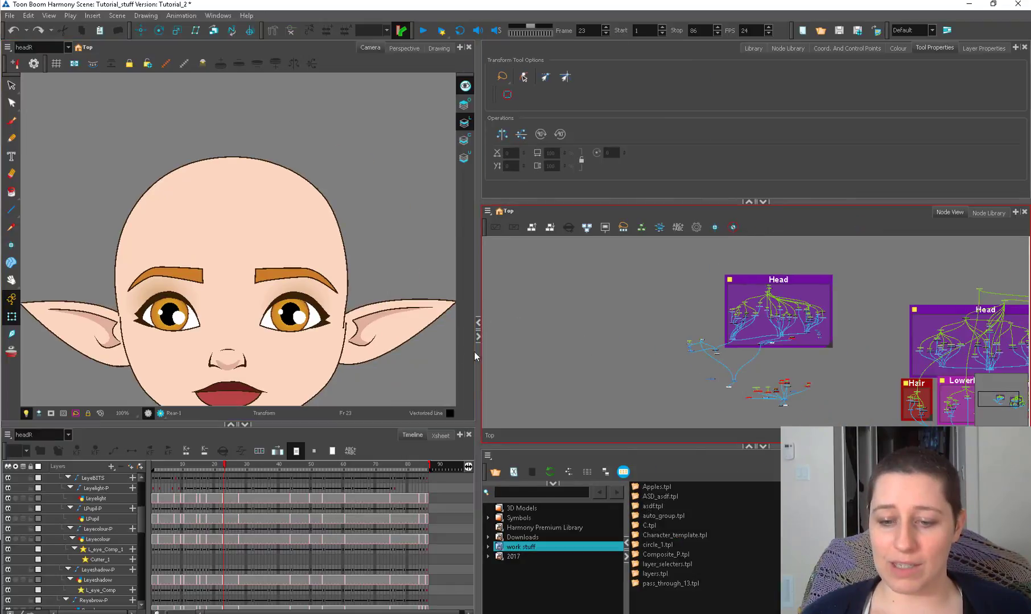
pyautogui.scroll(-3, 410, 163)
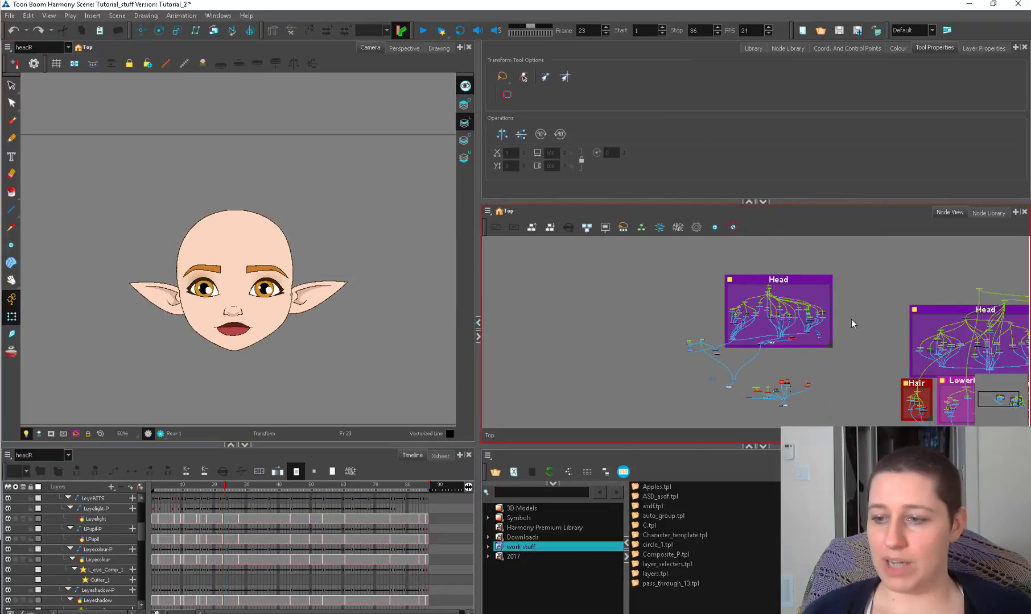
pyautogui.scroll(-1, 847, 315)
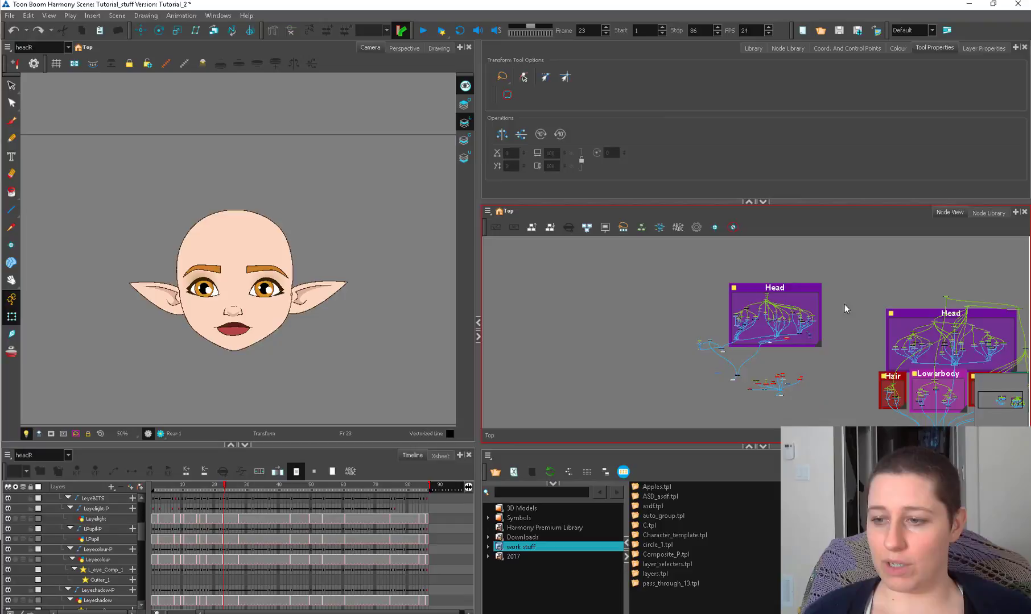
# Step: Show the Node Library in the panel above the Node View
pyautogui.click(788, 48)
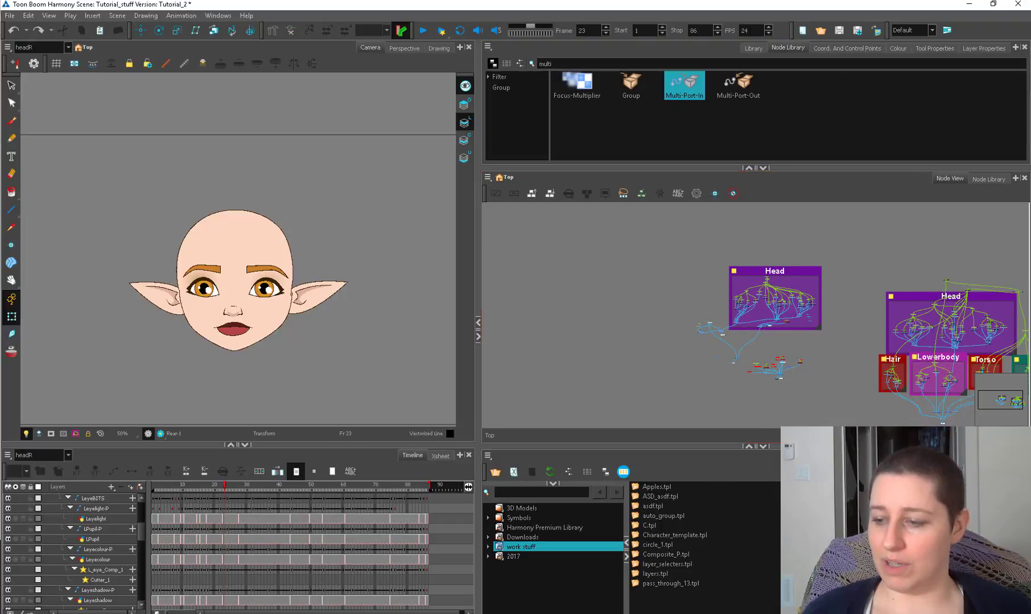
pyautogui.click(846, 49)
pyautogui.click(797, 49)
pyautogui.click(828, 49)
pyautogui.click(788, 48)
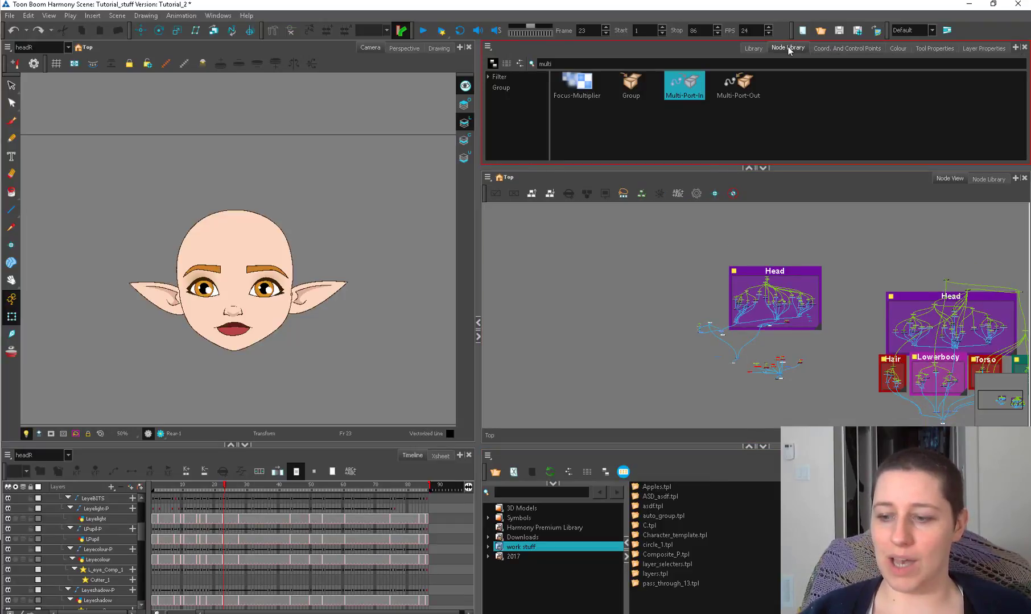
pyautogui.click(740, 594)
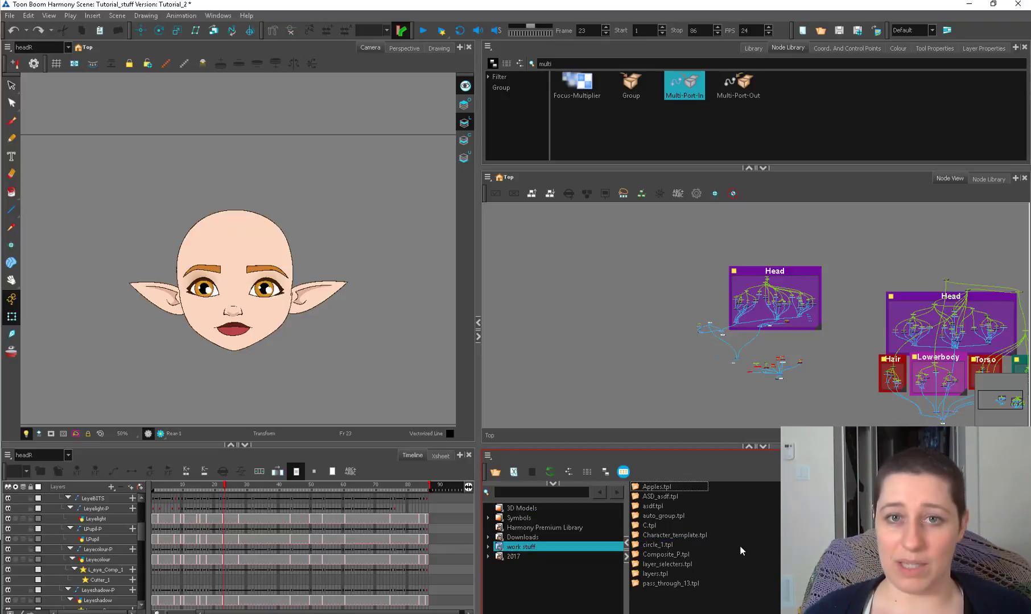
# Step: Resize the Camera view so it takes up about 60 percent of the window's width beside the node panels
pyautogui.moveTo(478, 275); pyautogui.dragTo(805, 370)
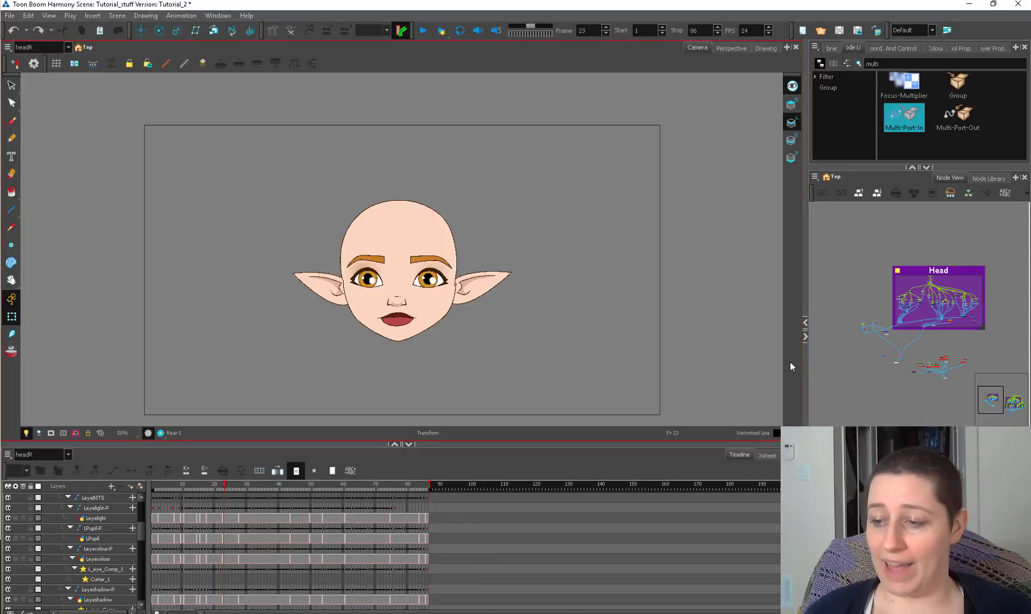
pyautogui.moveTo(802, 358); pyautogui.dragTo(722, 358)
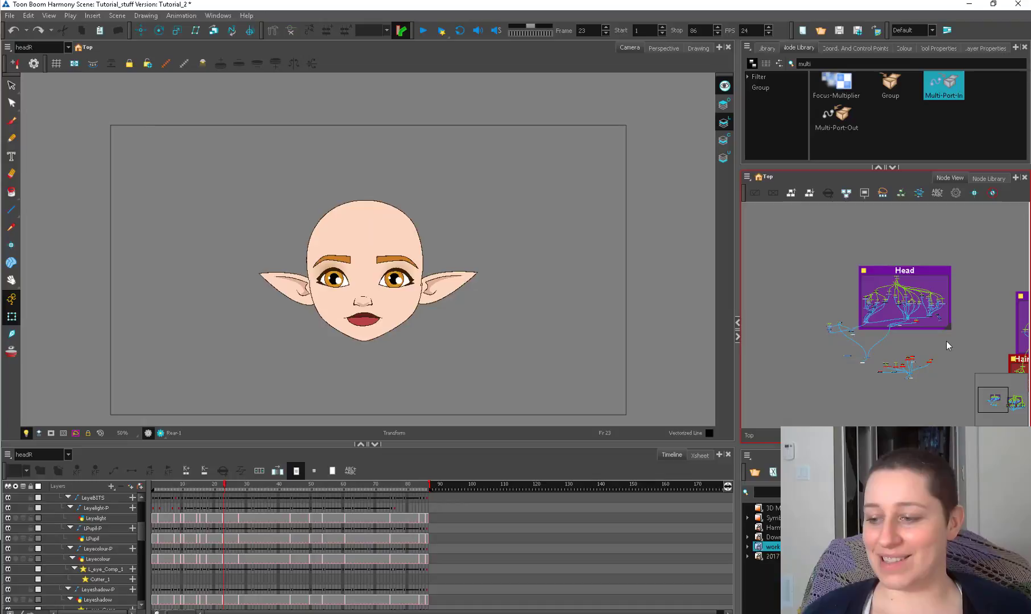
pyautogui.moveTo(735, 296); pyautogui.dragTo(639, 310)
# Step: Pick the RPupil drawing in the Camera view and extend the selection up to its parent peg ReyeBITS
pyautogui.scroll(5, 833, 303)
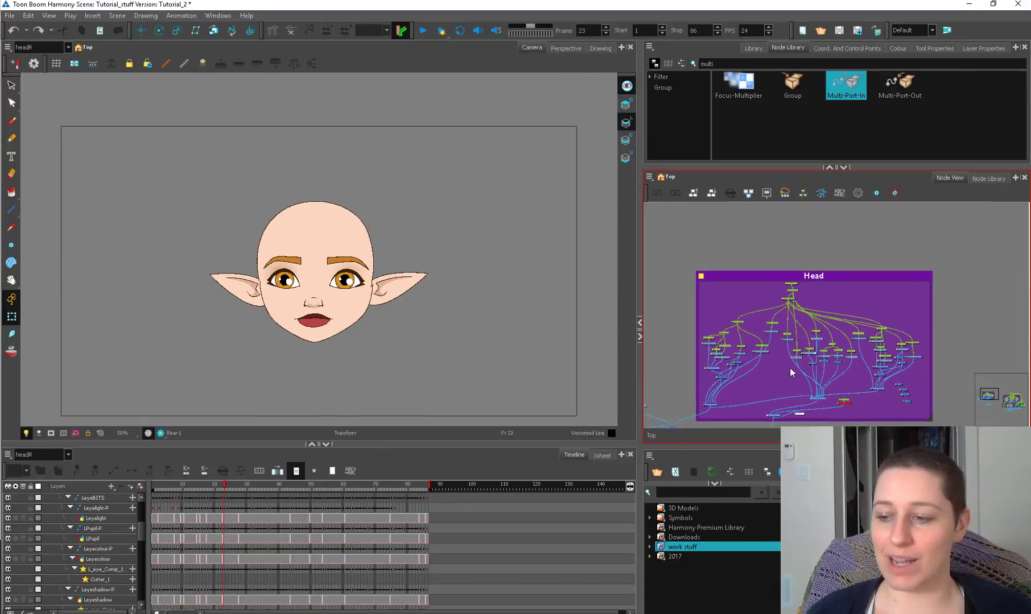
pyautogui.scroll(4, 855, 347)
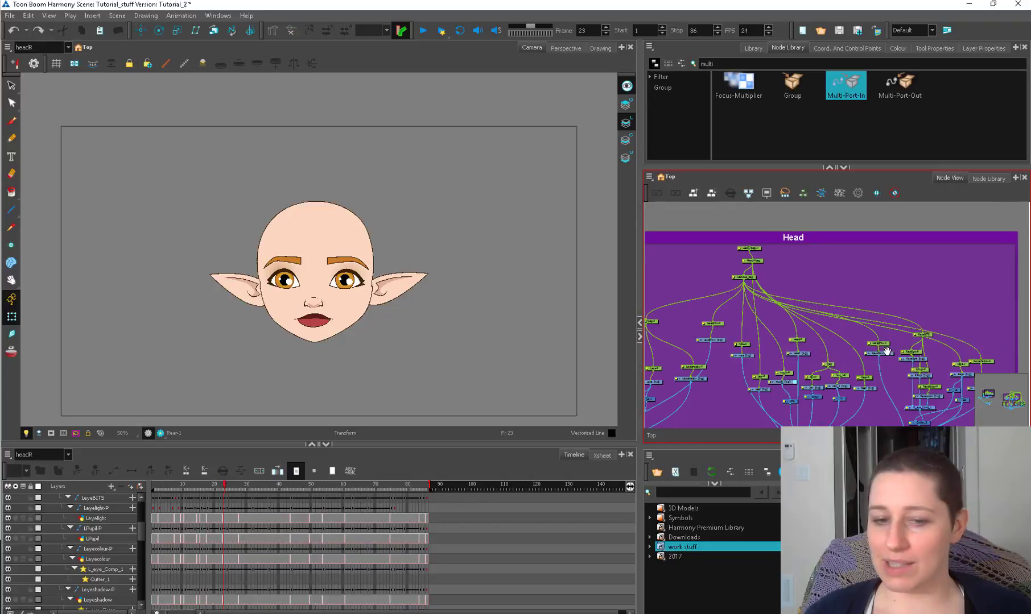
pyautogui.moveTo(883, 336); pyautogui.dragTo(931, 288)
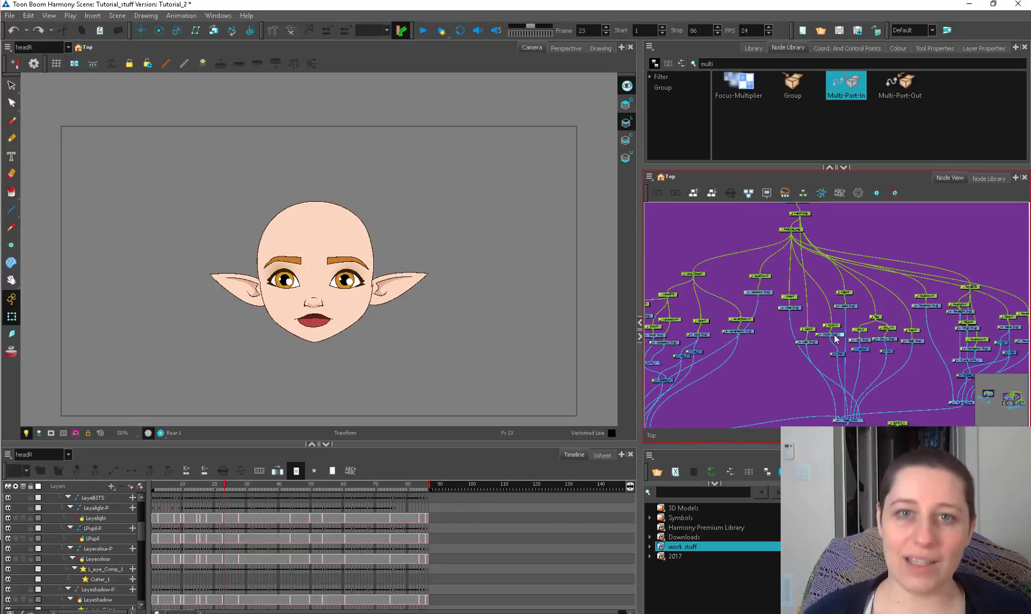
pyautogui.click(345, 281)
pyautogui.press('2')
pyautogui.press('2')
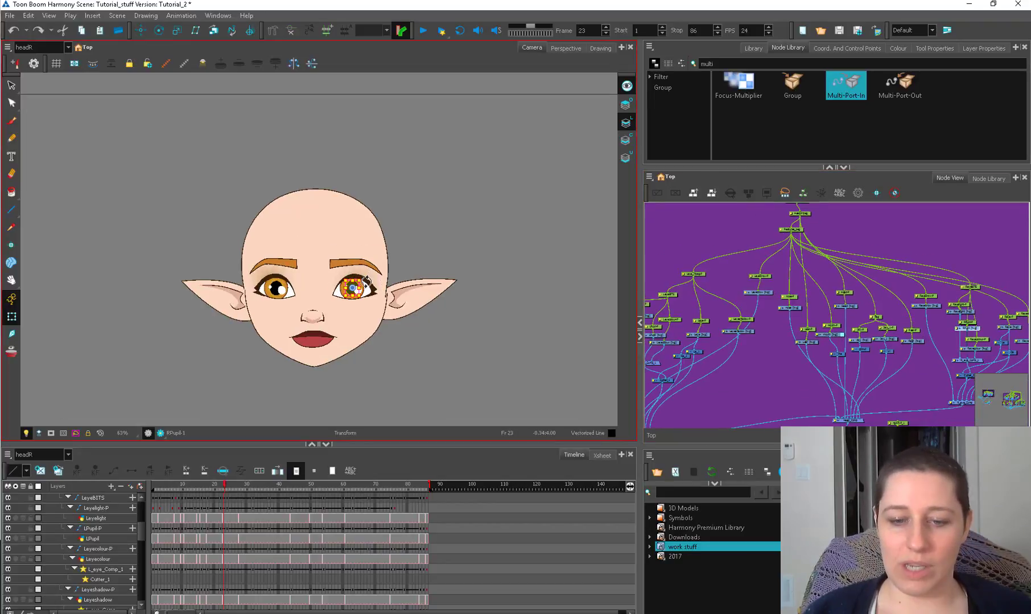
pyautogui.press('b')
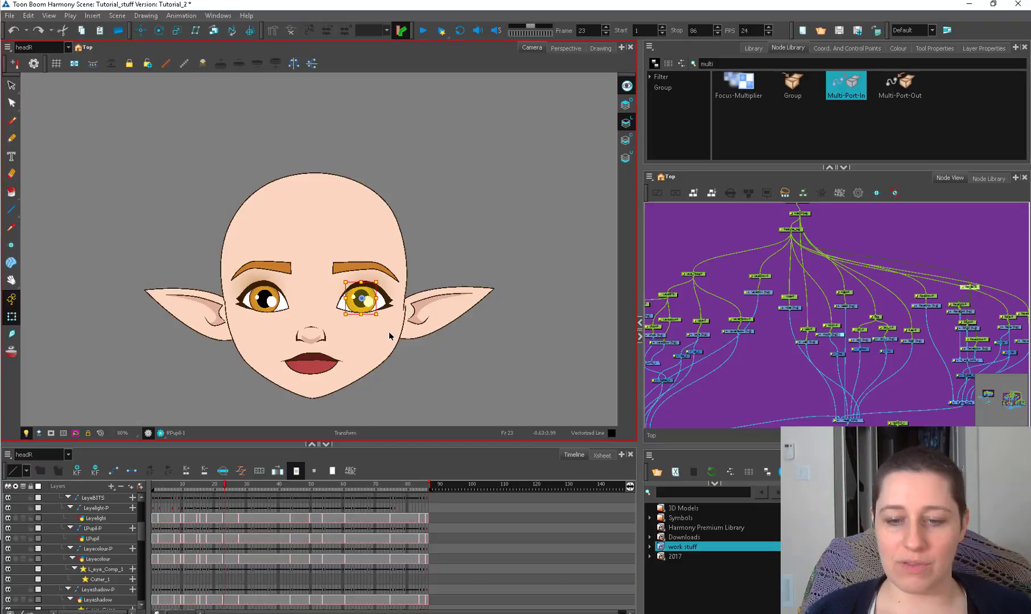
pyautogui.click(357, 302)
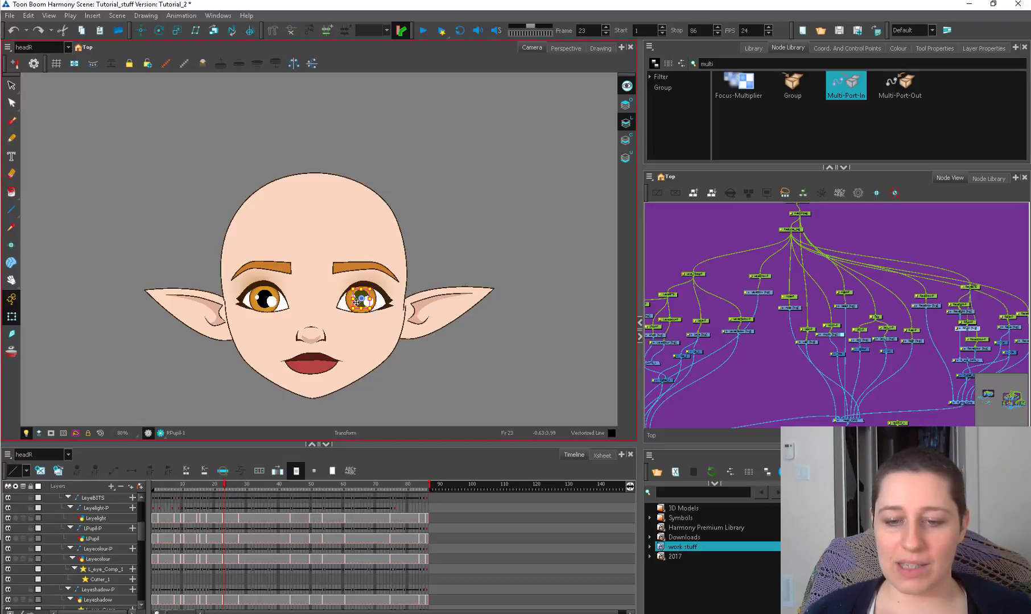
pyautogui.press('b')
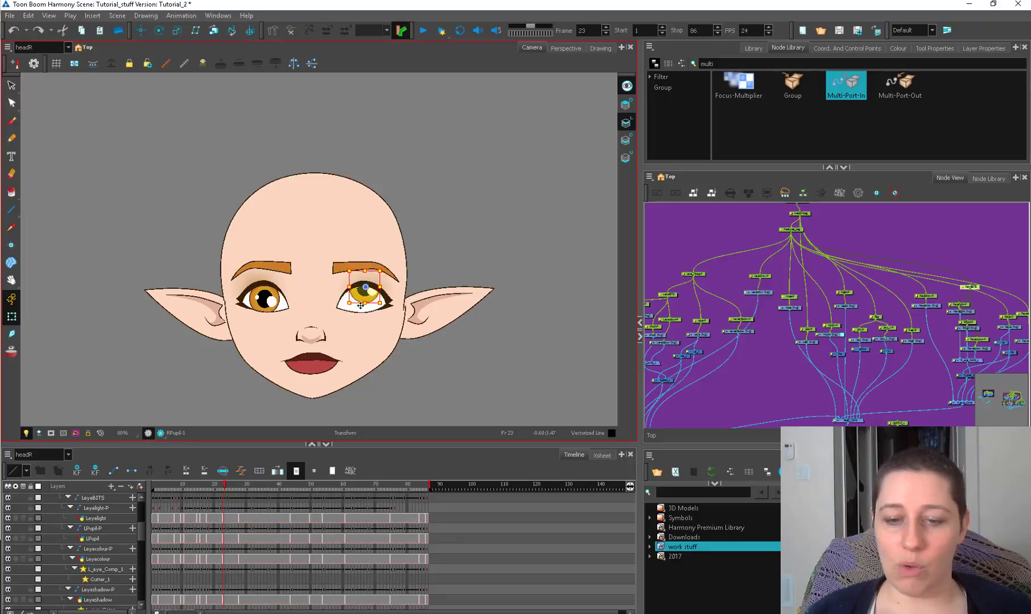
# Step: Locate the ReyeBITS peg in the Head node network and reposition it slightly above the Reyelight-P peg
pyautogui.click(964, 303)
pyautogui.scroll(4, 847, 317)
pyautogui.moveTo(964, 303); pyautogui.dragTo(787, 271)
pyautogui.moveTo(721, 239)
pyautogui.mouseDown()
pyautogui.moveTo(771, 273)
pyautogui.moveTo(707, 253)
pyautogui.mouseUp()
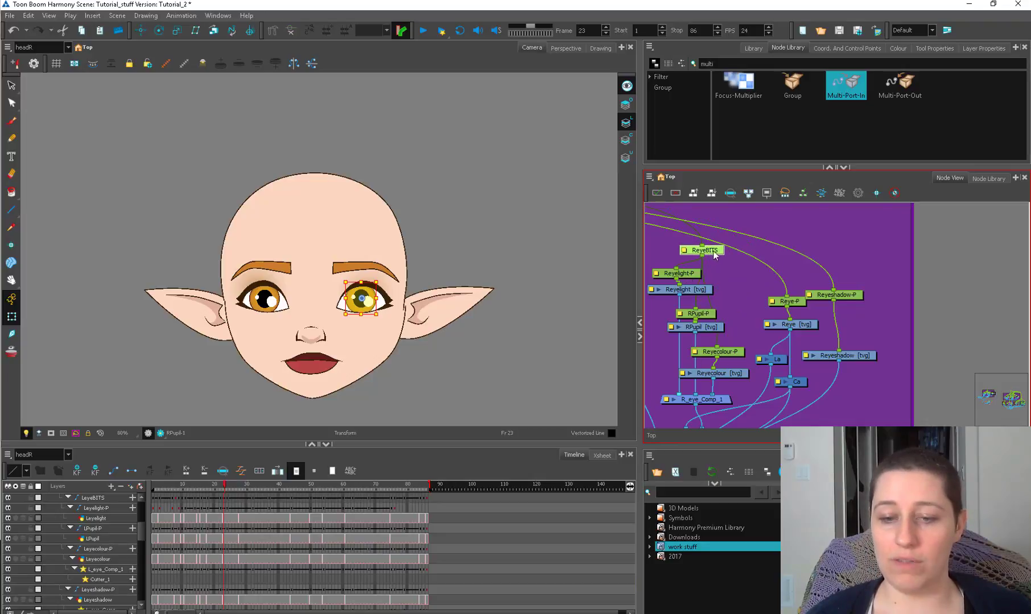
# Step: Add the Leyelight, LPupil and Leyecolour drawings to the ReyeBITS selection
pyautogui.click(267, 312)
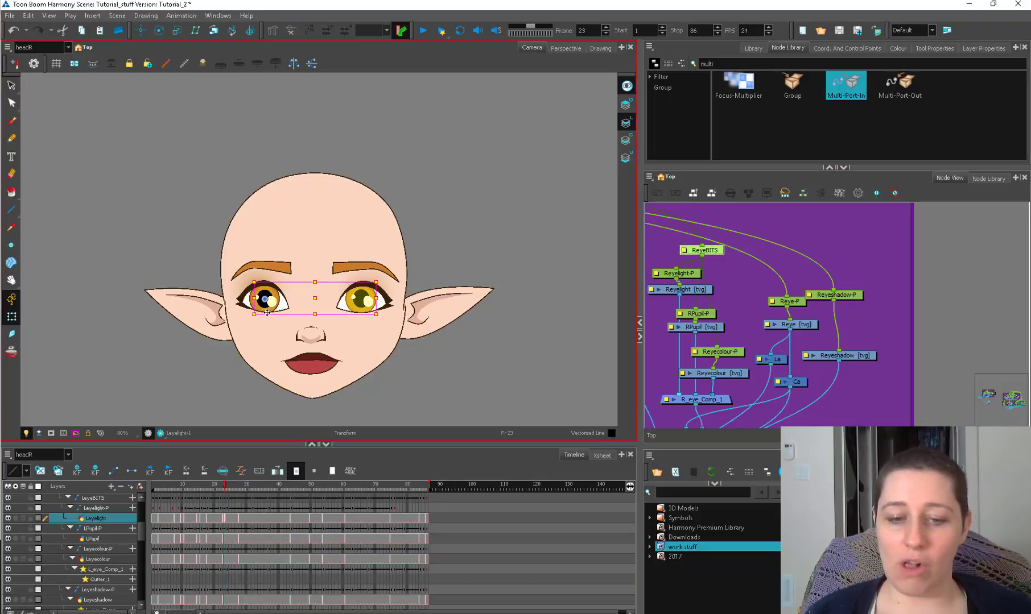
pyautogui.moveTo(826, 276); pyautogui.dragTo(916, 265)
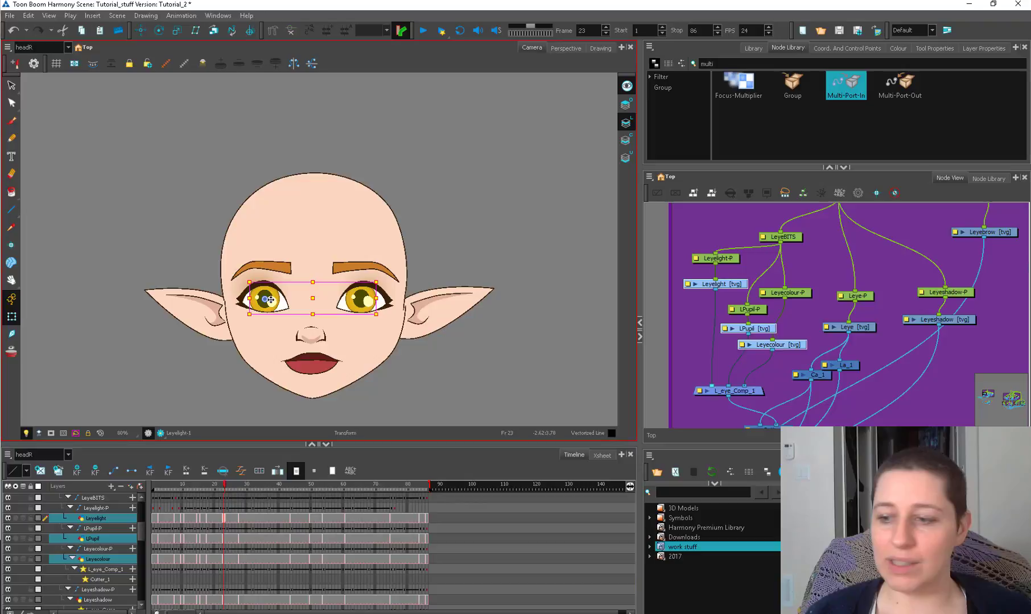
# Step: Select the Leyelight-P, LPupil-P and Leyecolour-P pegs together in the Node View
pyautogui.click(727, 259)
pyautogui.click(757, 312)
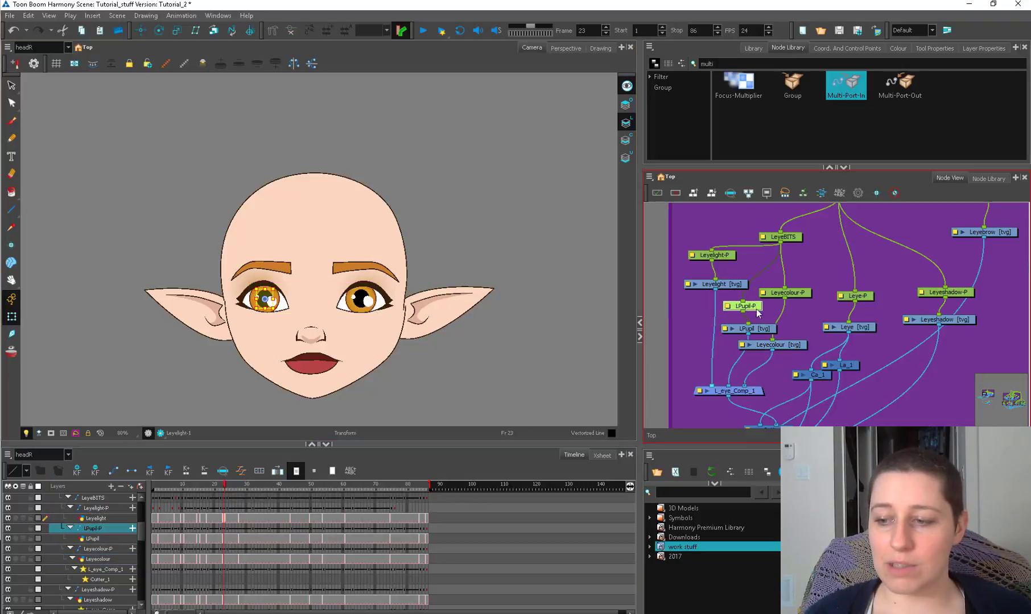
pyautogui.keyDown('shift'); pyautogui.click(788, 293); pyautogui.keyUp('shift')
pyautogui.hotkey('ctrl', 'z')
pyautogui.hotkey('ctrl', 'z')
pyautogui.hotkey('ctrl', 'z')
pyautogui.click(781, 305)
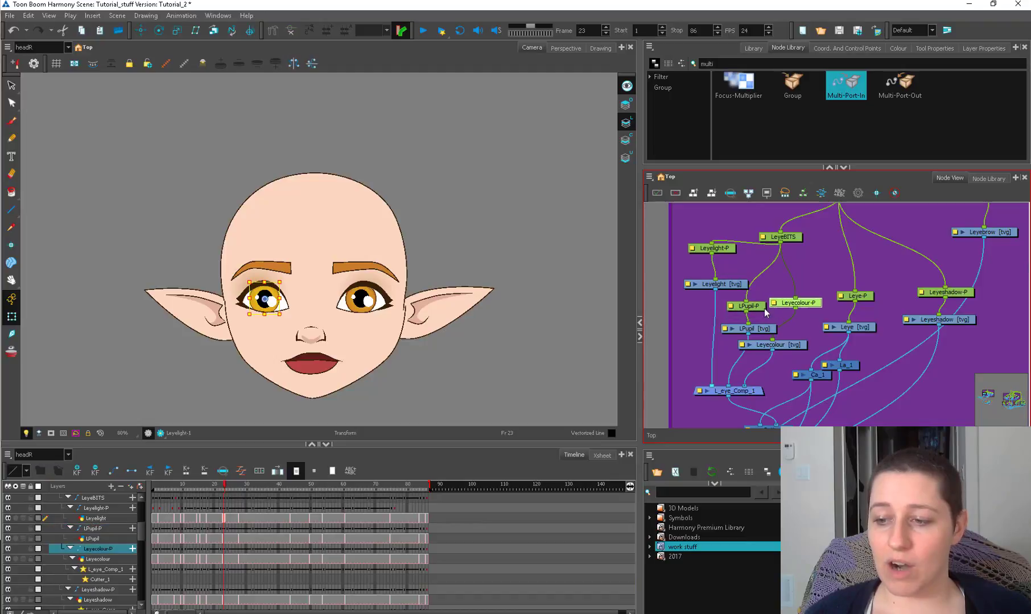
pyautogui.keyDown('shift'); pyautogui.click(753, 307); pyautogui.keyUp('shift')
pyautogui.keyDown('ctrl'); pyautogui.click(727, 251); pyautogui.keyUp('ctrl')
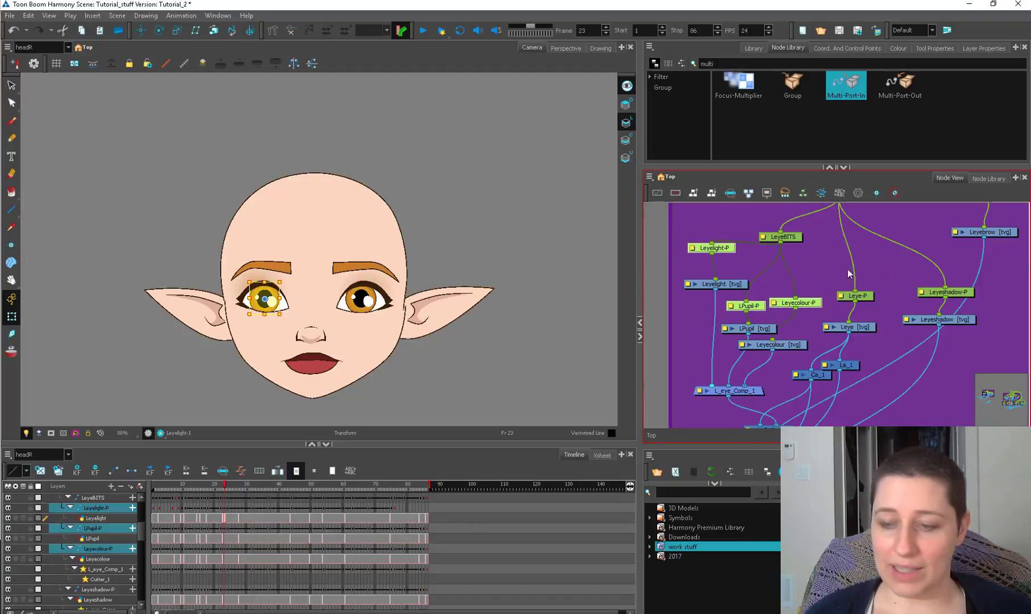
# Step: Add the ReyeBITS peg to the three selected left-eye pegs
pyautogui.moveTo(916, 269); pyautogui.dragTo(654, 308)
pyautogui.moveTo(854, 245); pyautogui.dragTo(753, 260)
pyautogui.moveTo(893, 279); pyautogui.dragTo(779, 263)
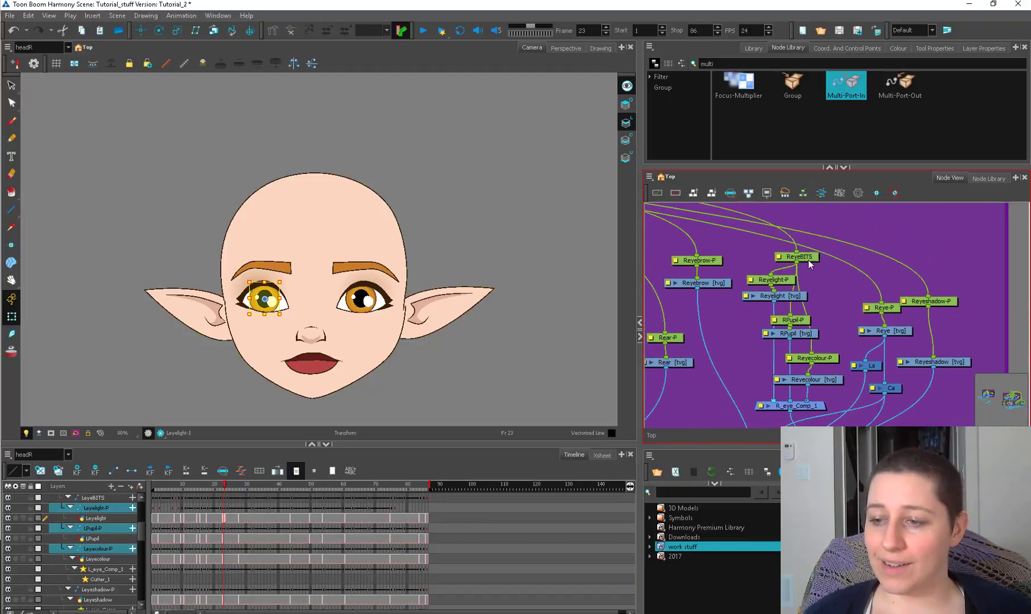
pyautogui.click(796, 256)
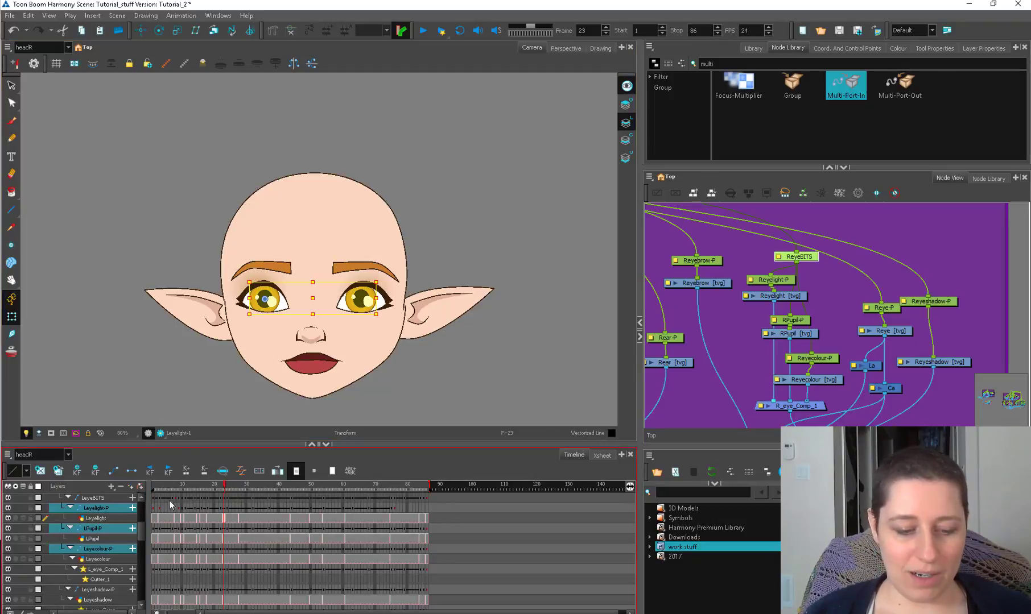
# Step: Enlarge the Timeline, and slightly reposition the ReyeBITS and RPupil-P pegs in the Node View
pyautogui.moveTo(194, 445); pyautogui.dragTo(193, 408)
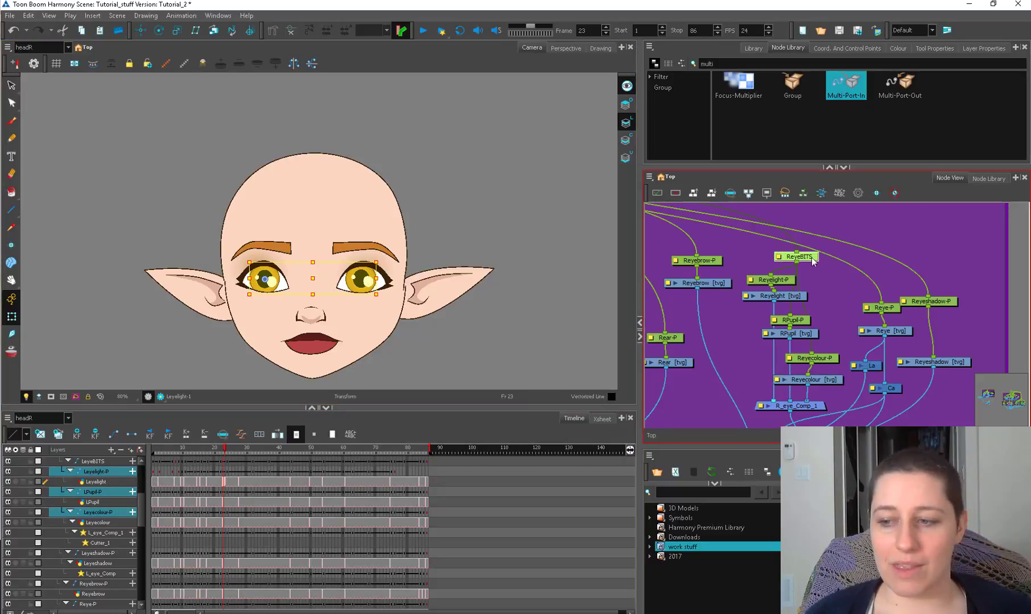
pyautogui.moveTo(795, 256); pyautogui.dragTo(811, 252)
pyautogui.click(805, 322)
pyautogui.moveTo(805, 322); pyautogui.dragTo(805, 321)
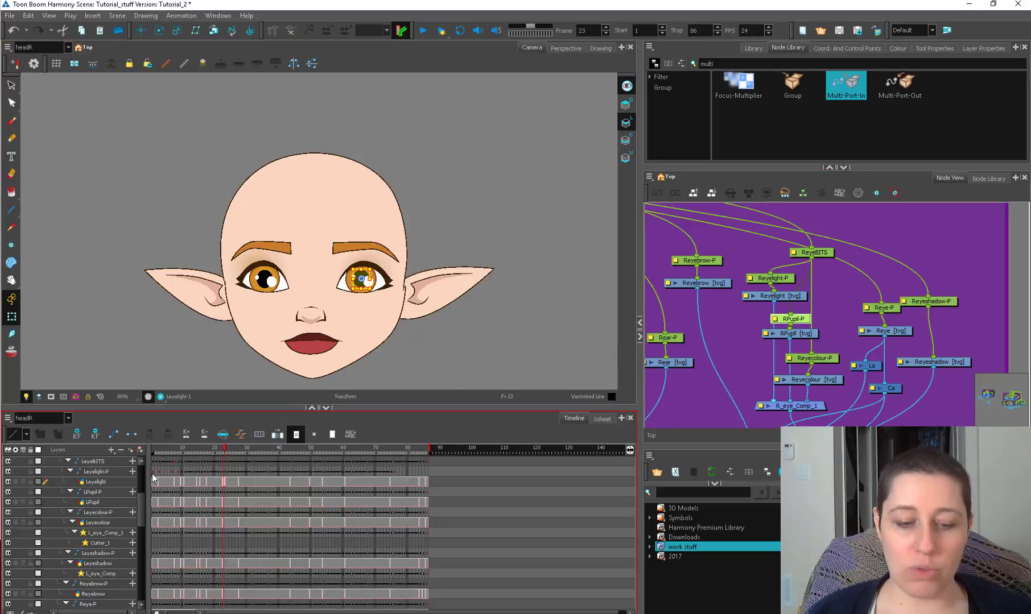
# Step: Move to frame 3 and select the Leyelight-P peg's keyframe there
pyautogui.moveTo(172, 452)
pyautogui.mouseDown()
pyautogui.moveTo(157, 452)
pyautogui.moveTo(177, 453)
pyautogui.mouseUp()
pyautogui.click(171, 473)
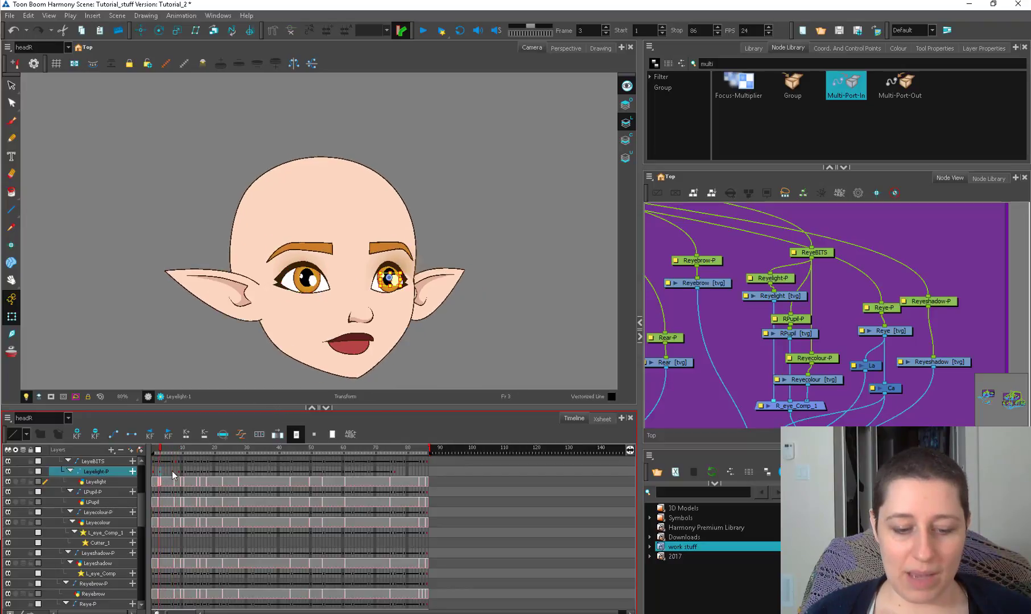
pyautogui.click(159, 472)
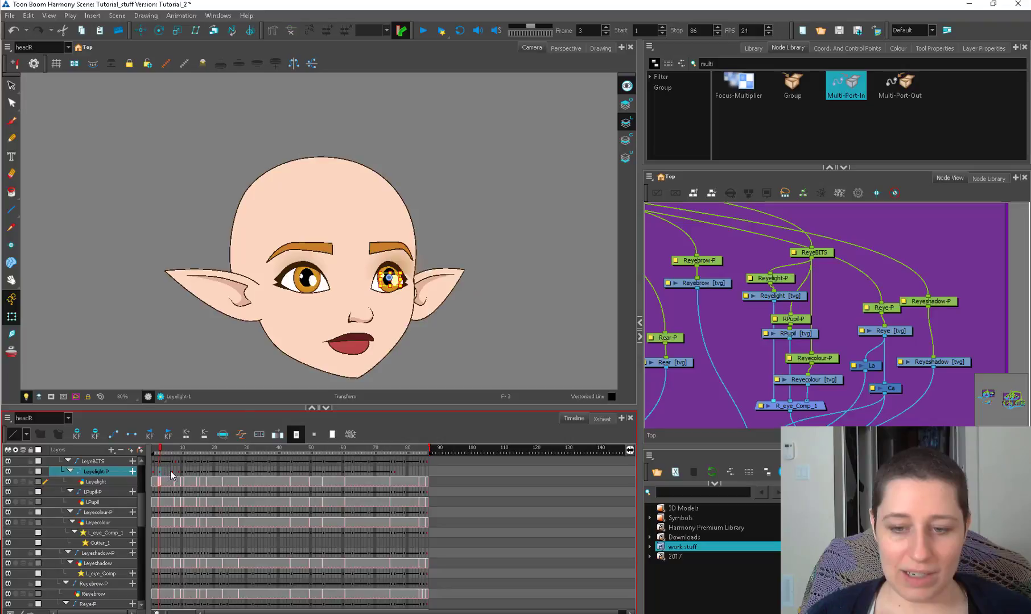
# Step: Select the RPupil-P peg, shift it slightly upward in the network, and inspect its pupil in the Camera view
pyautogui.click(810, 321)
pyautogui.moveTo(812, 321); pyautogui.dragTo(812, 314)
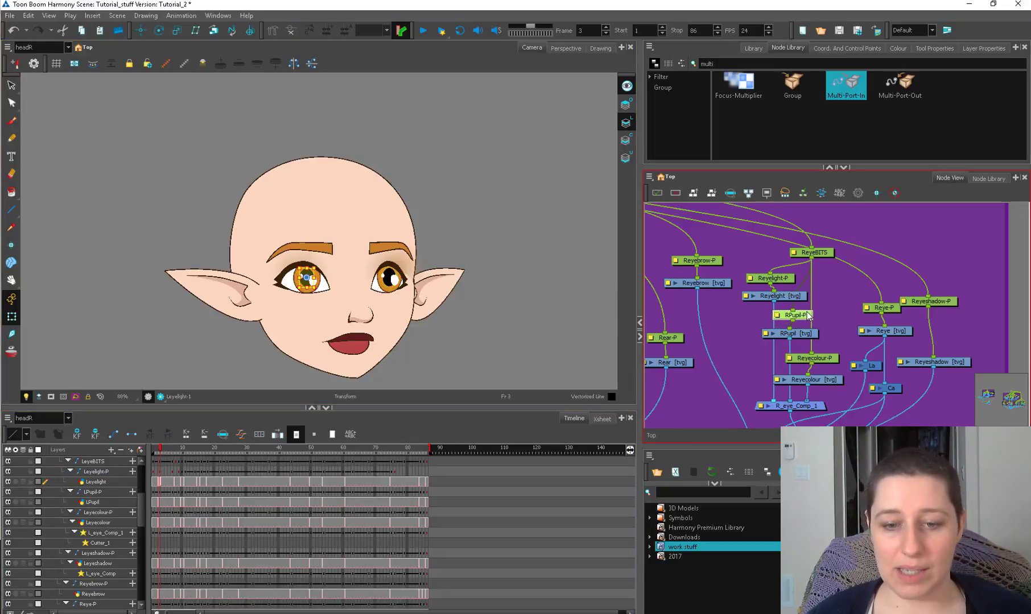
pyautogui.click(307, 277)
pyautogui.moveTo(309, 274)
pyautogui.mouseDown()
pyautogui.moveTo(331, 250)
pyautogui.moveTo(313, 266)
pyautogui.mouseUp()
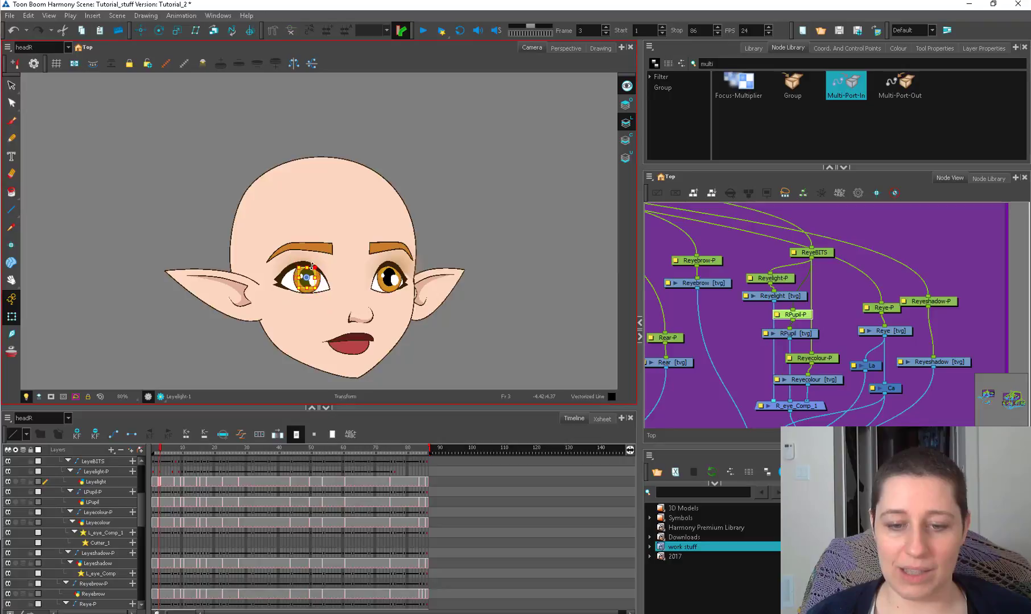
# Step: Check the Leyelight-P keyframe on frame 3, and select the ReyeBITS peg for viewing on frame 2
pyautogui.click(160, 473)
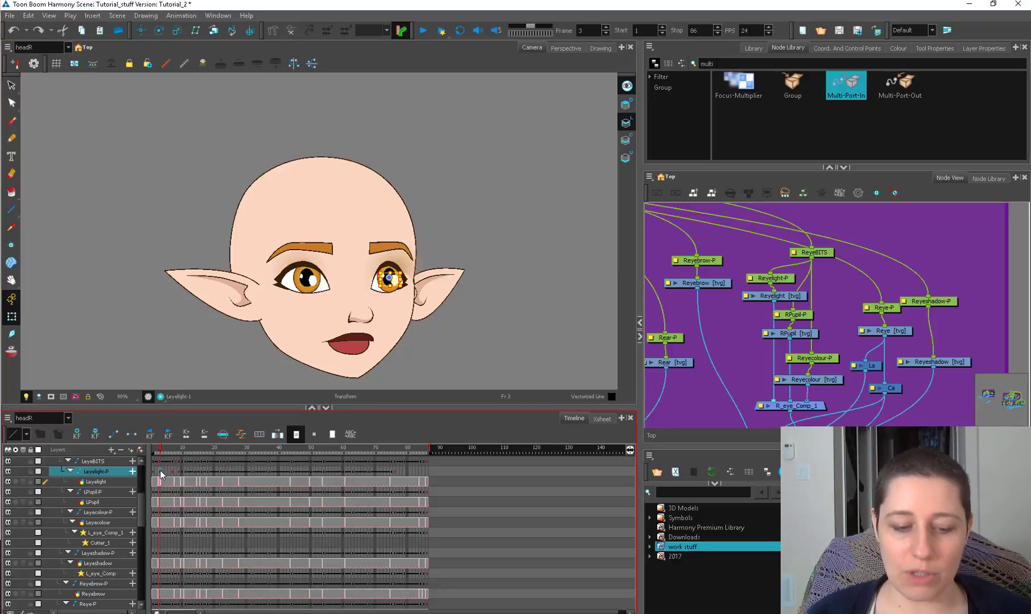
pyautogui.moveTo(833, 257); pyautogui.dragTo(843, 260)
pyautogui.click(158, 453)
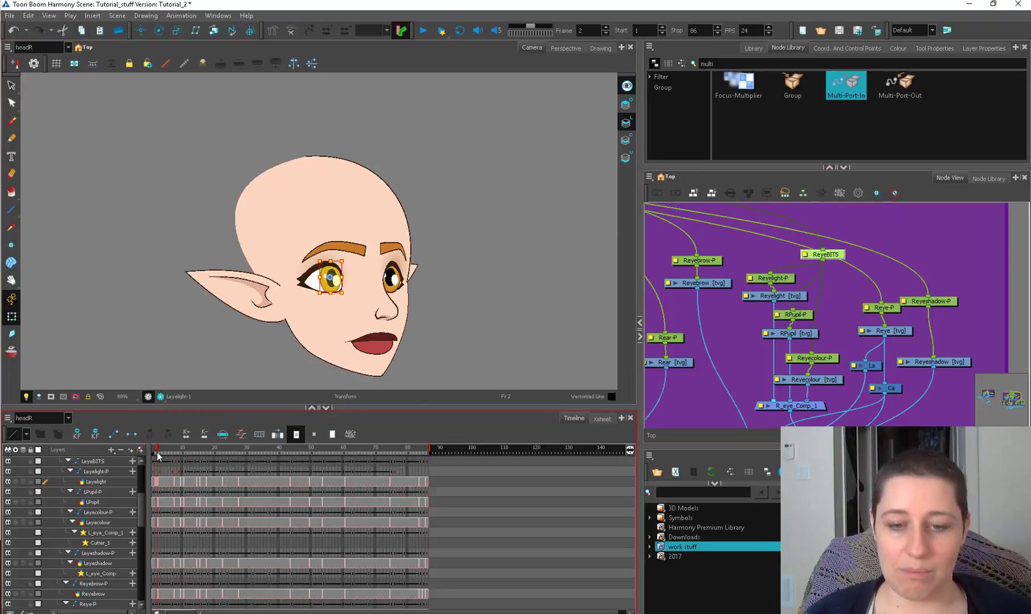
# Step: Move to frame 23 and nudge the ReyeBITS peg slightly to the right in the Head network
pyautogui.moveTo(158, 453)
pyautogui.mouseDown()
pyautogui.moveTo(183, 457)
pyautogui.moveTo(166, 455)
pyautogui.mouseUp()
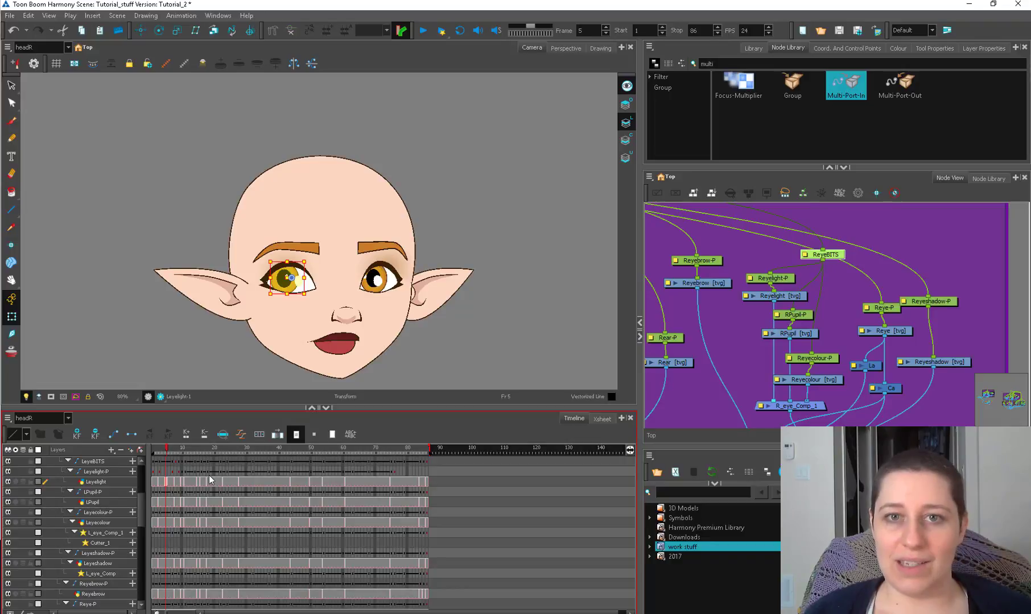
pyautogui.click(223, 453)
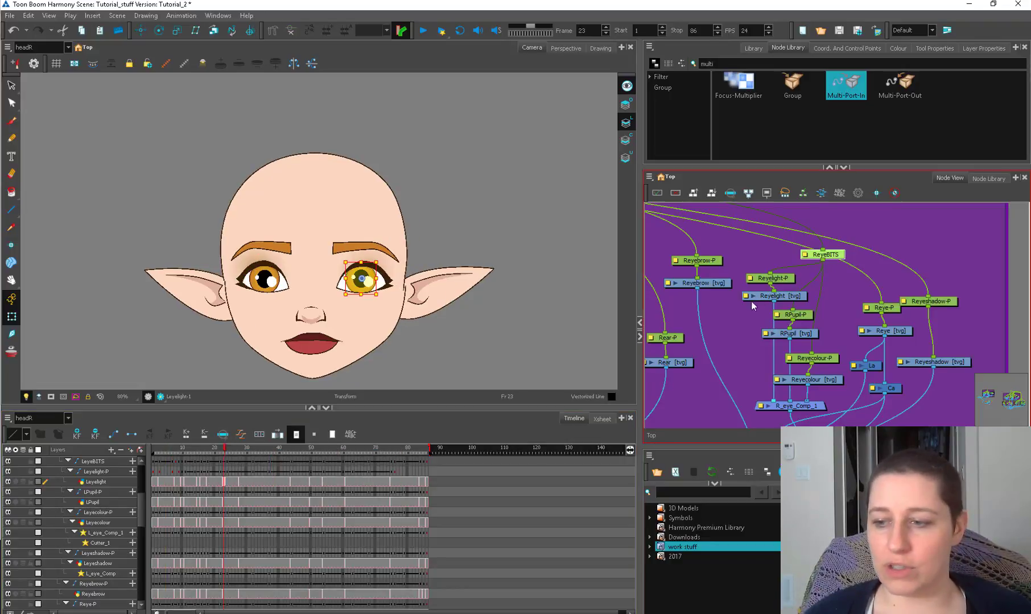
pyautogui.click(833, 303)
pyautogui.scroll(-3, 833, 302)
pyautogui.moveTo(833, 315); pyautogui.dragTo(922, 359)
pyautogui.scroll(-5, 891, 324)
pyautogui.click(946, 305)
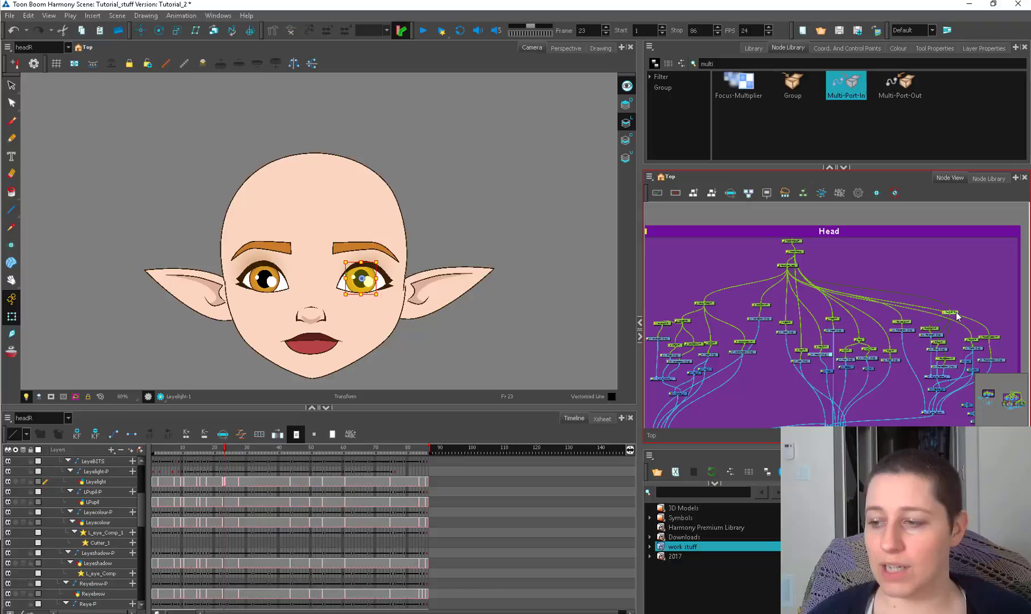
pyautogui.moveTo(947, 309)
pyautogui.mouseDown()
pyautogui.moveTo(962, 296)
pyautogui.moveTo(955, 313)
pyautogui.mouseUp()
# Step: Add the LeyeBITS peg to the ReyeBITS selection, shift both irises slightly left in the Camera view, and deselect them
pyautogui.click(689, 319)
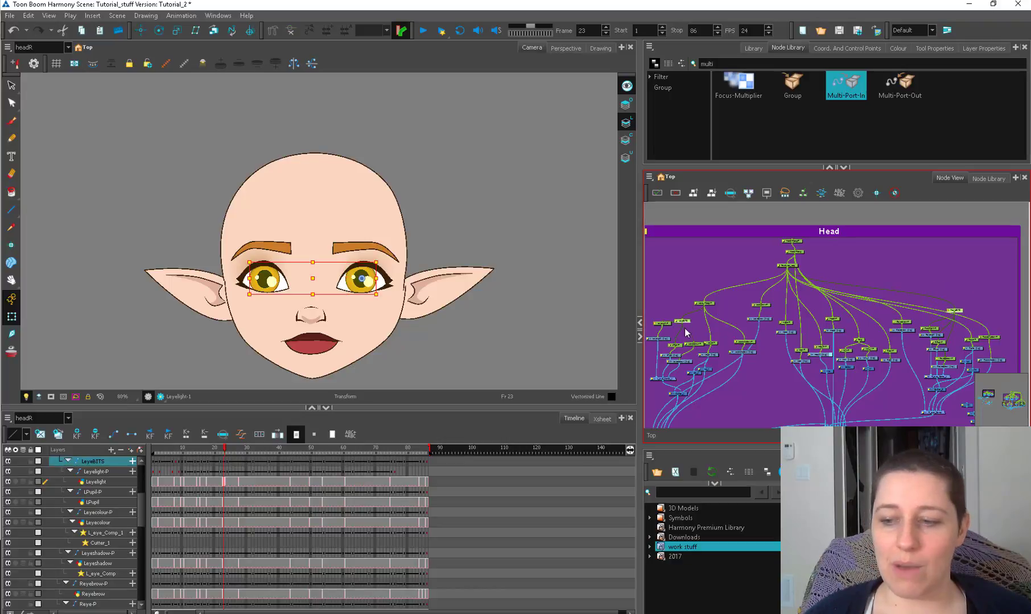
pyautogui.moveTo(313, 278)
pyautogui.mouseDown()
pyautogui.moveTo(300, 277)
pyautogui.moveTo(320, 294)
pyautogui.moveTo(337, 283)
pyautogui.moveTo(300, 285)
pyautogui.moveTo(319, 282)
pyautogui.moveTo(310, 280)
pyautogui.mouseUp()
pyautogui.click(719, 332)
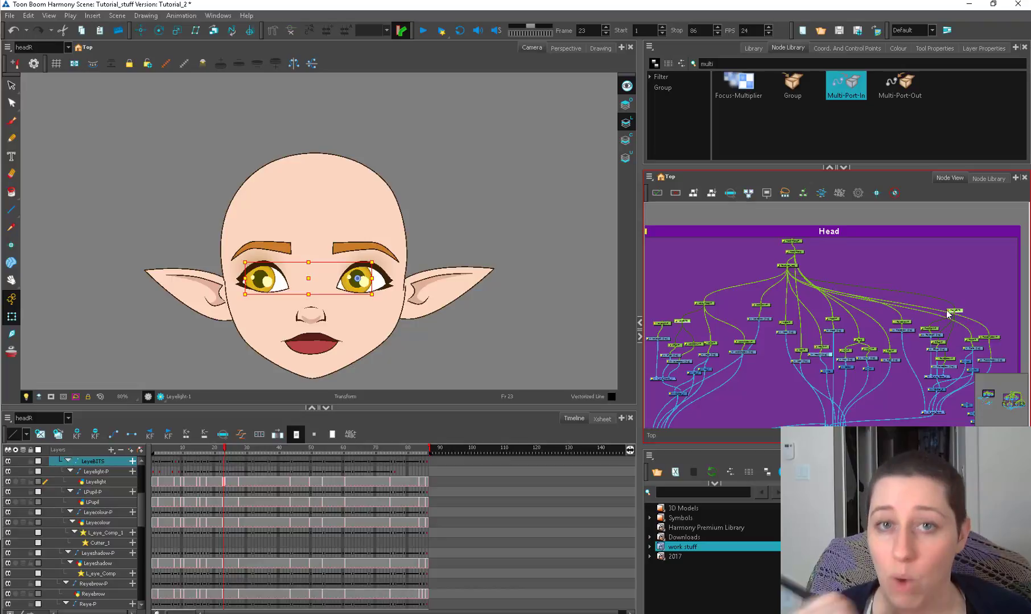
pyautogui.click(683, 274)
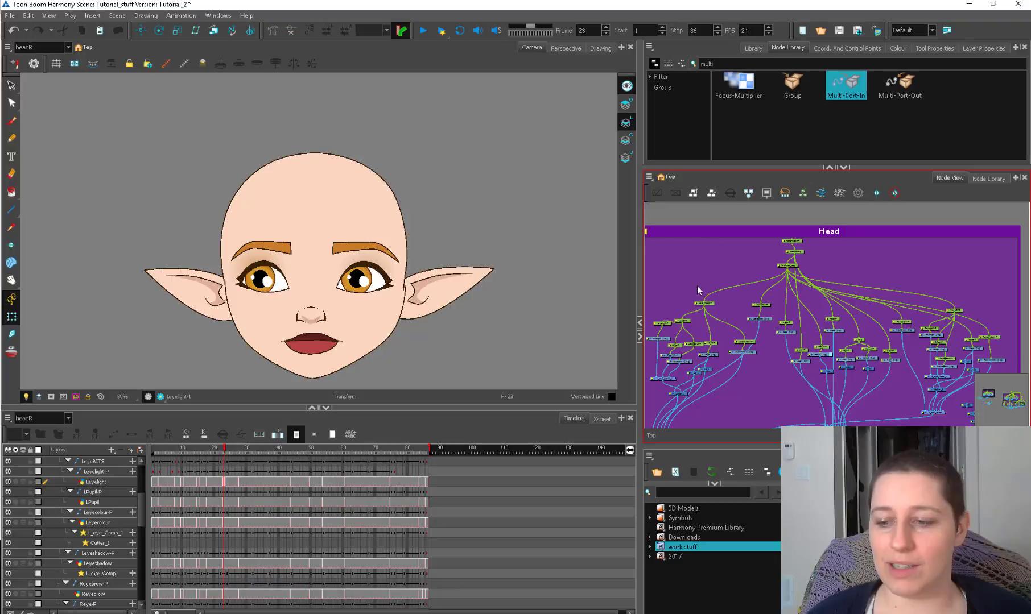
# Step: Try enlarging the LPupil drawing directly in the Camera view, and undo the change
pyautogui.click(688, 320)
pyautogui.click(512, 357)
pyautogui.scroll(2, 365, 359)
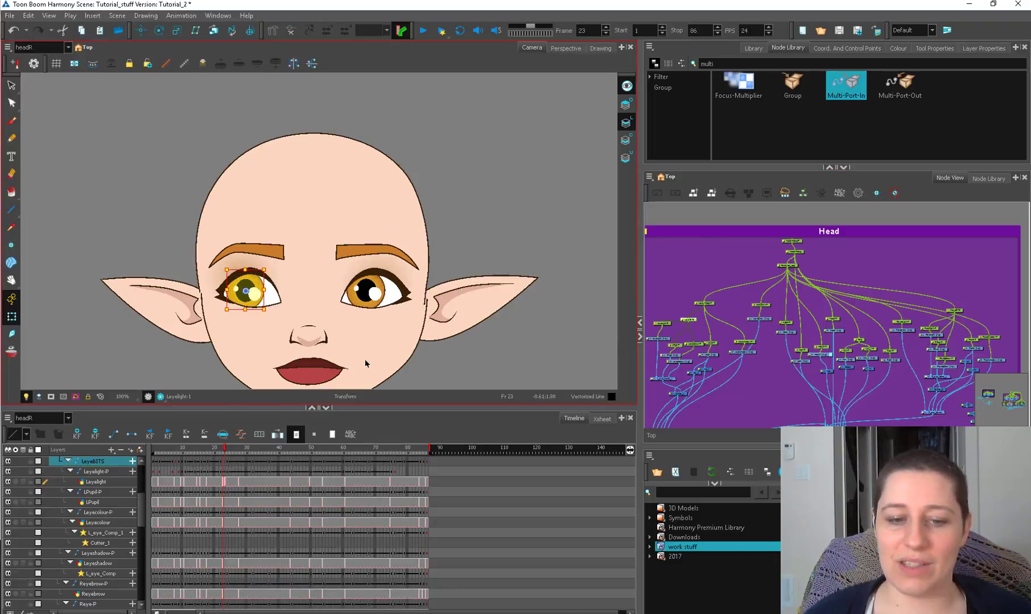
pyautogui.click(285, 286)
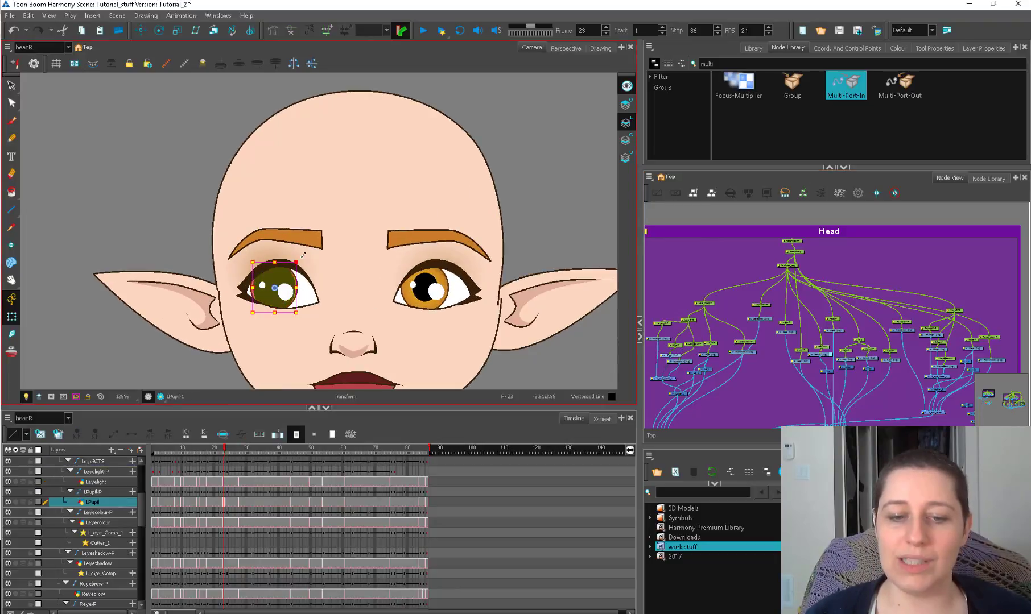
pyautogui.moveTo(290, 269); pyautogui.dragTo(293, 265)
pyautogui.hotkey('ctrl', 'z')
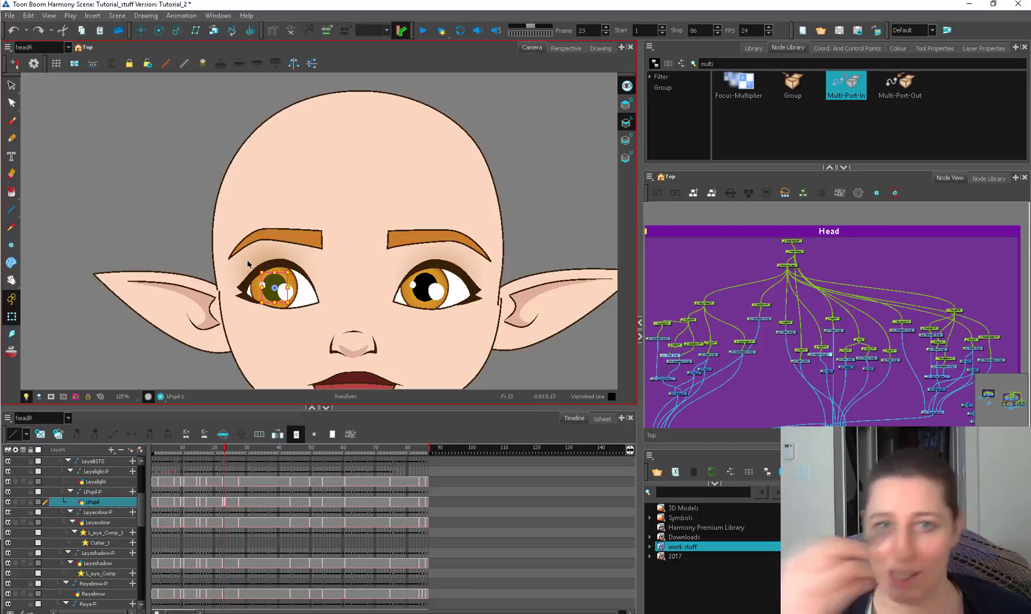
# Step: Select the LeyeBITS peg and move it slightly upward in the network
pyautogui.click(712, 315)
pyautogui.moveTo(689, 321); pyautogui.dragTo(687, 314)
pyautogui.scroll(-3, 501, 364)
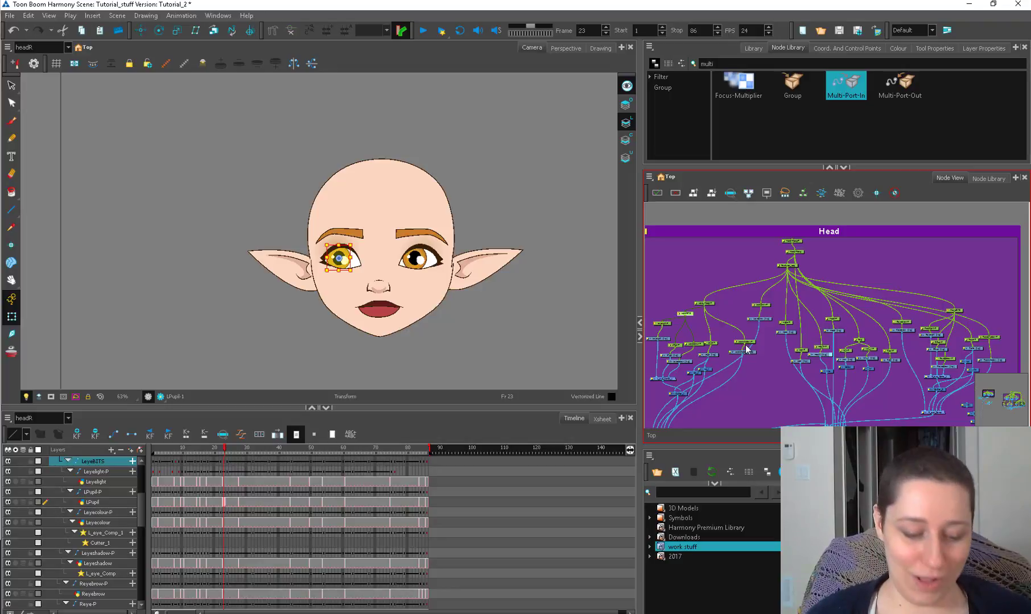
# Step: Select the Head backdrop, and insert a new backdrop into the Node View
pyautogui.click(844, 230)
pyautogui.scroll(-5, 871, 226)
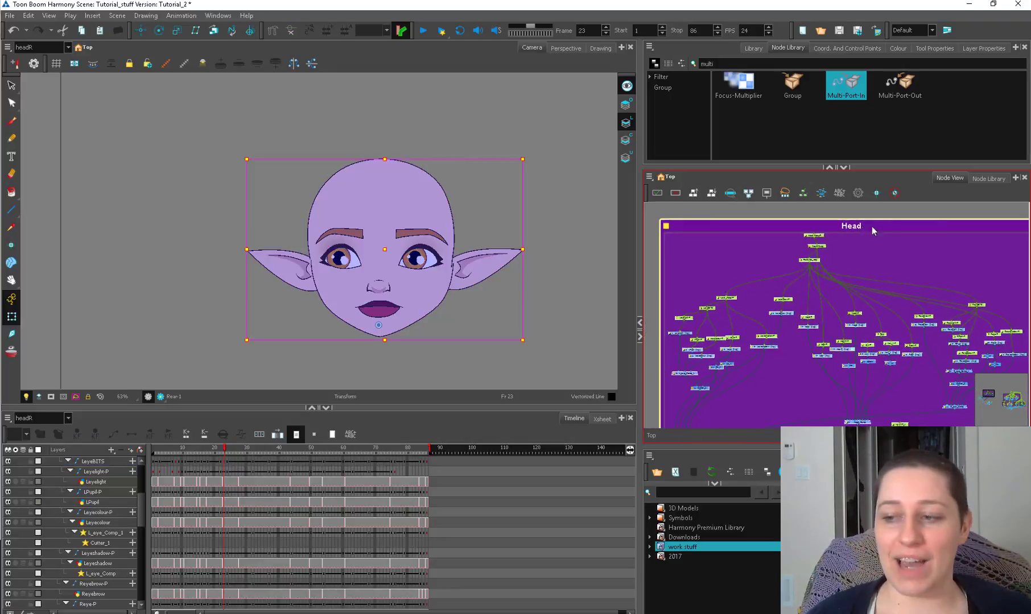
pyautogui.click(650, 179)
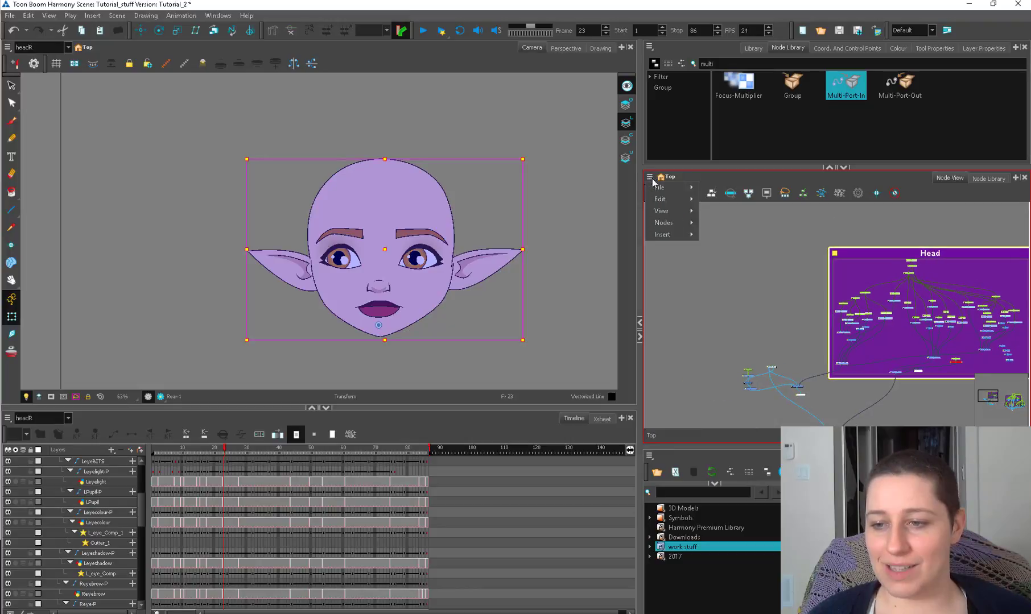
pyautogui.moveTo(676, 235)
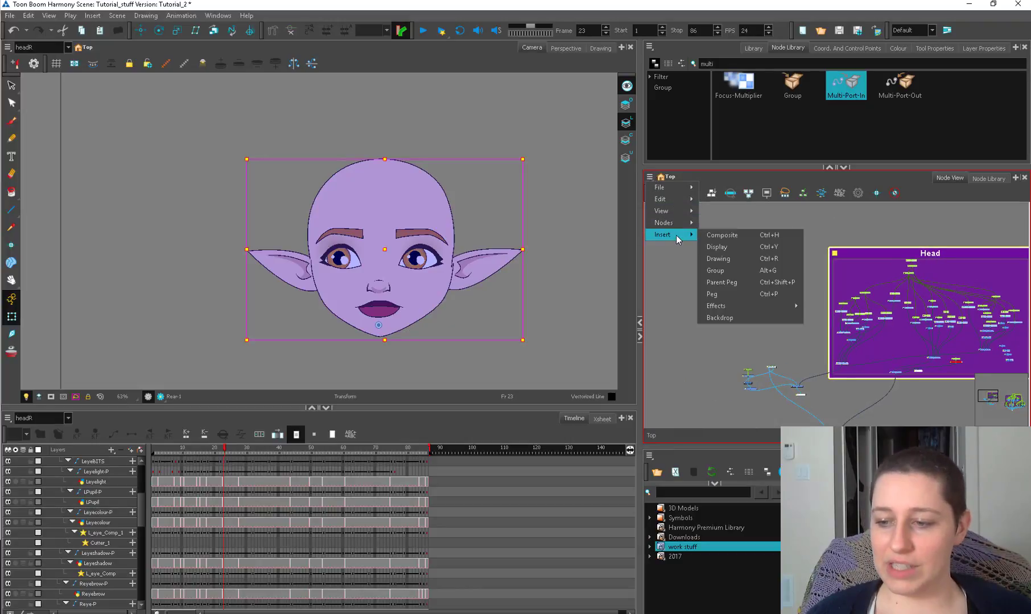
pyautogui.click(763, 319)
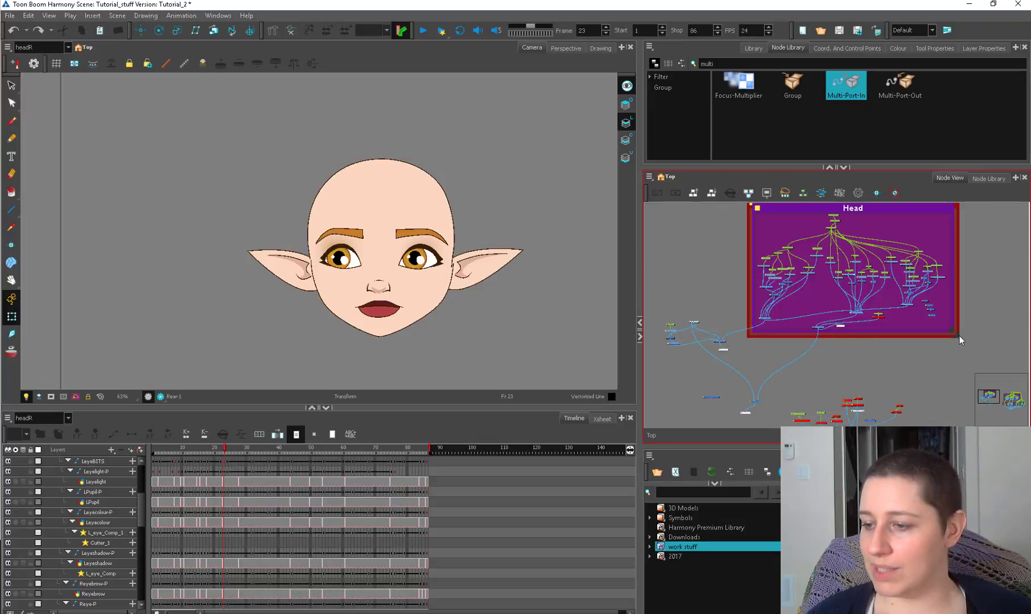
# Step: Resize the new red backdrop to about the Head backdrop's size and place it in the empty area to the left of Head
pyautogui.moveTo(959, 337); pyautogui.dragTo(962, 342)
pyautogui.moveTo(941, 238); pyautogui.dragTo(719, 224)
pyautogui.moveTo(785, 241); pyautogui.dragTo(916, 241)
pyautogui.click(916, 241)
pyautogui.moveTo(759, 239); pyautogui.dragTo(771, 248)
pyautogui.moveTo(960, 289); pyautogui.dragTo(814, 244)
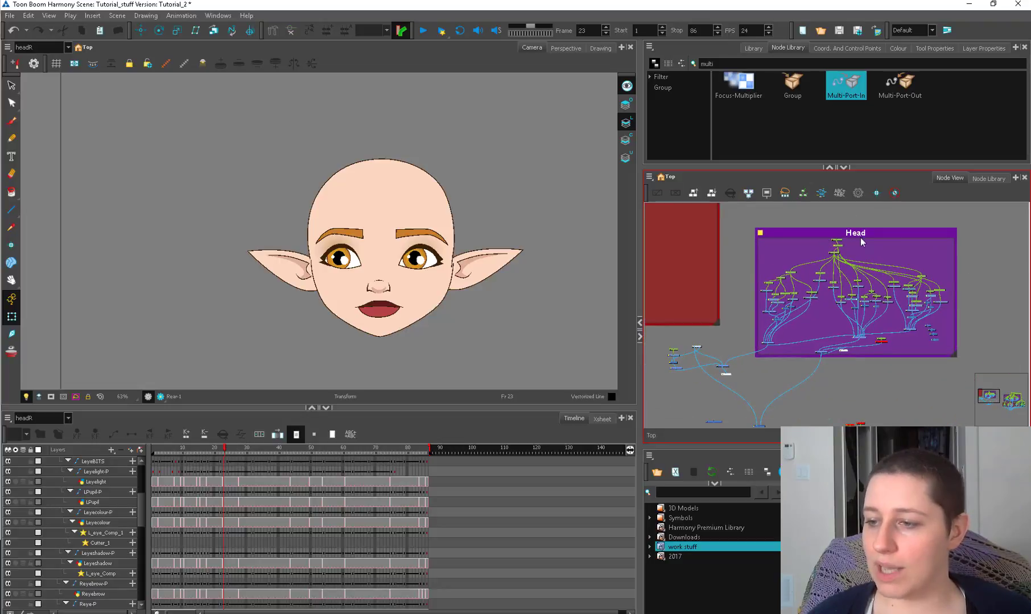
# Step: Move the Head backdrop together with its nodes, and reposition and resize its frame on its own around the head network
pyautogui.click(872, 235)
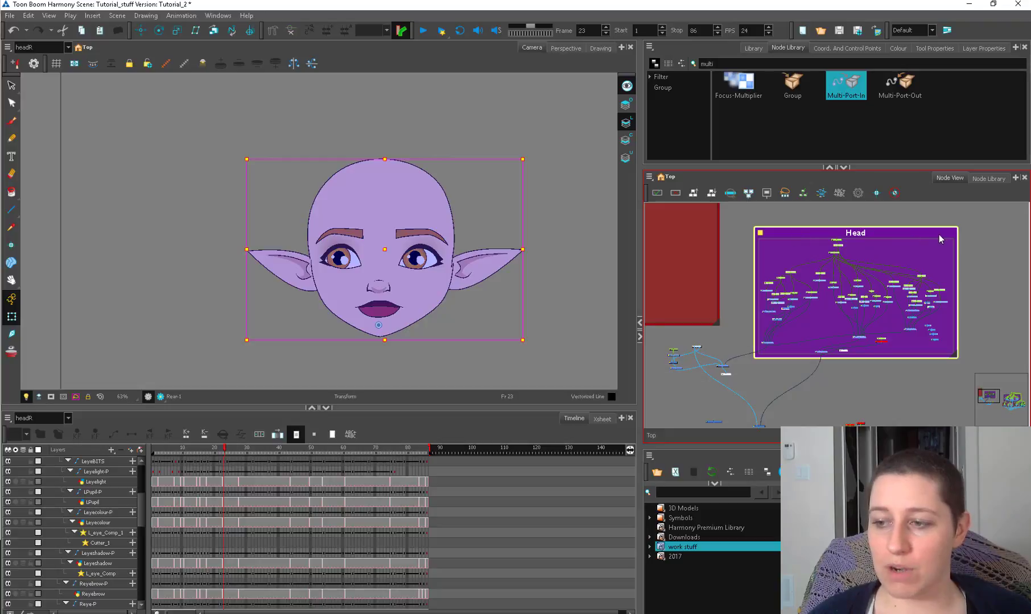
pyautogui.moveTo(940, 239); pyautogui.dragTo(874, 257)
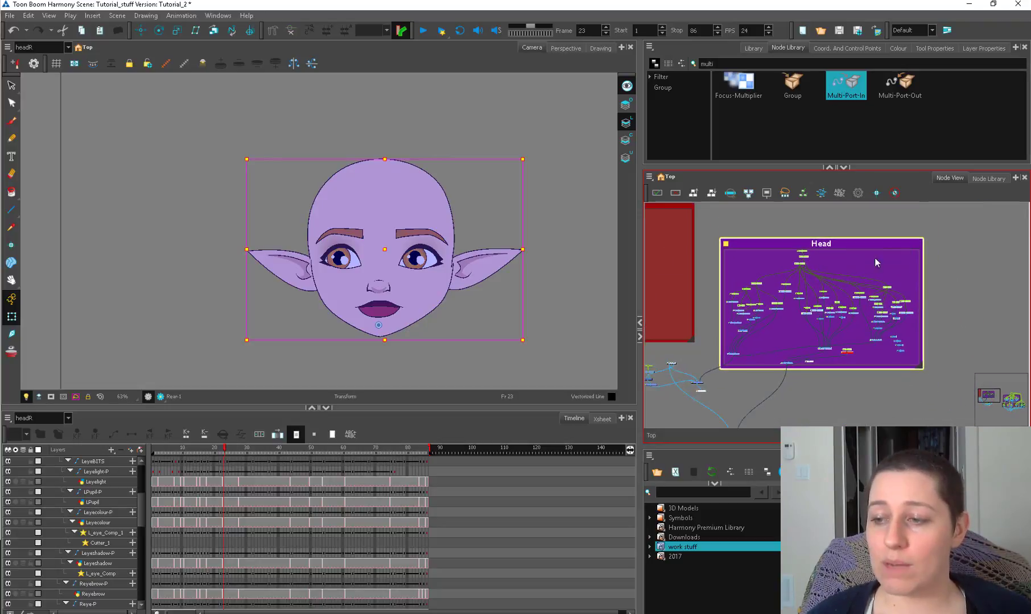
pyautogui.click(951, 320)
pyautogui.click(920, 367)
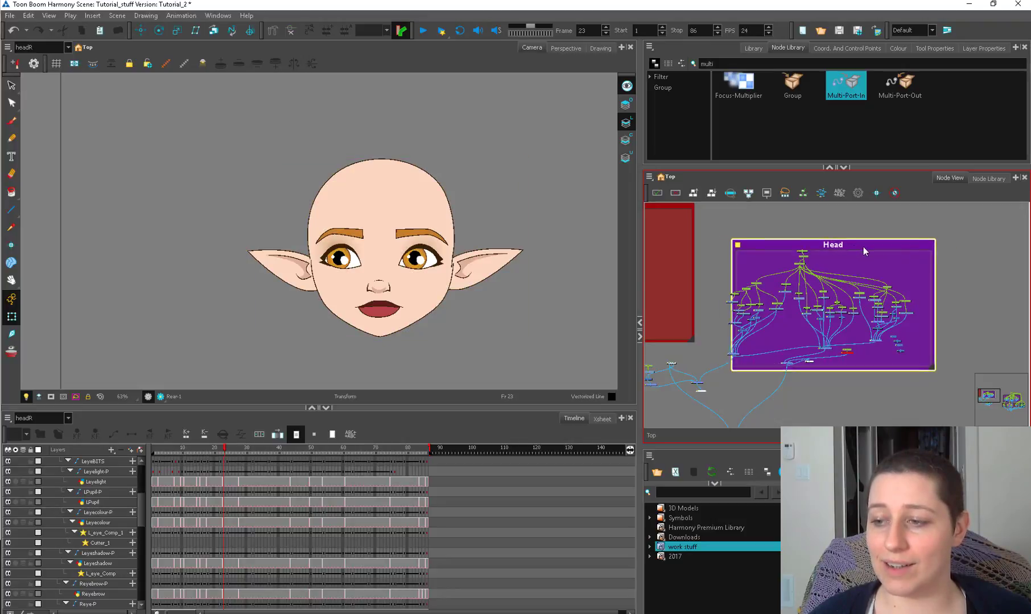
pyautogui.moveTo(864, 248); pyautogui.dragTo(772, 354)
pyautogui.moveTo(822, 244)
pyautogui.mouseDown()
pyautogui.moveTo(928, 235)
pyautogui.moveTo(814, 254)
pyautogui.moveTo(904, 364)
pyautogui.moveTo(894, 363)
pyautogui.mouseUp()
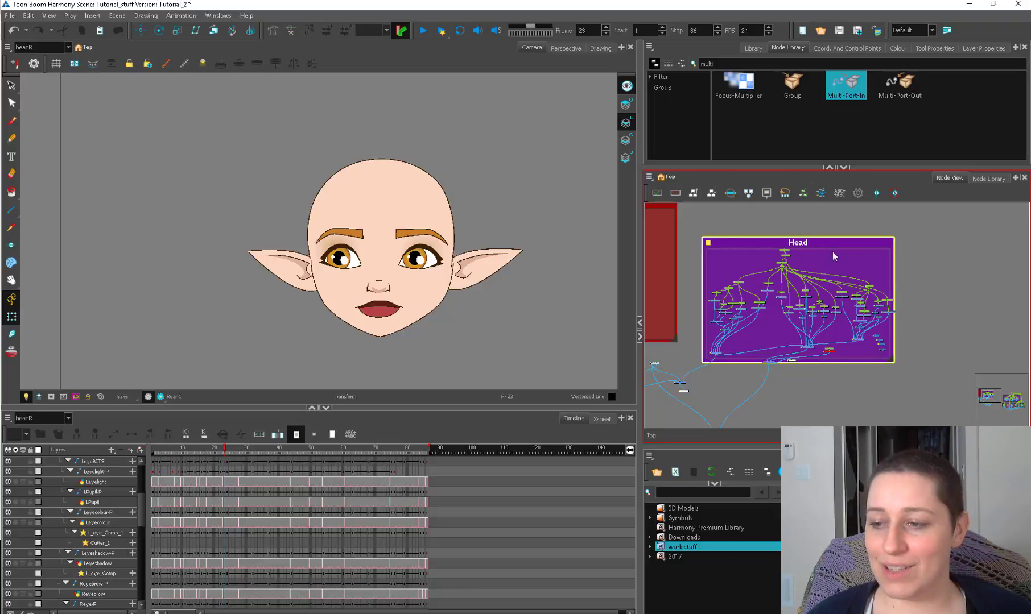
pyautogui.moveTo(832, 251)
pyautogui.mouseDown()
pyautogui.moveTo(1010, 311)
pyautogui.moveTo(844, 261)
pyautogui.moveTo(981, 312)
pyautogui.moveTo(841, 270)
pyautogui.moveTo(830, 246)
pyautogui.mouseUp()
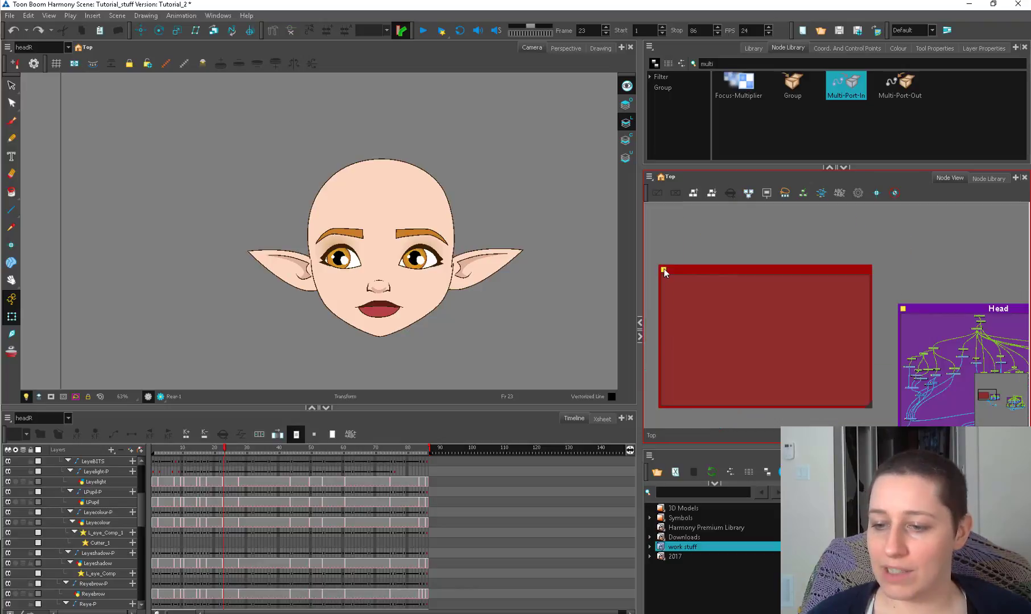
# Step: Open the red backdrop's properties and set its colour to blue-violet
pyautogui.click(663, 270)
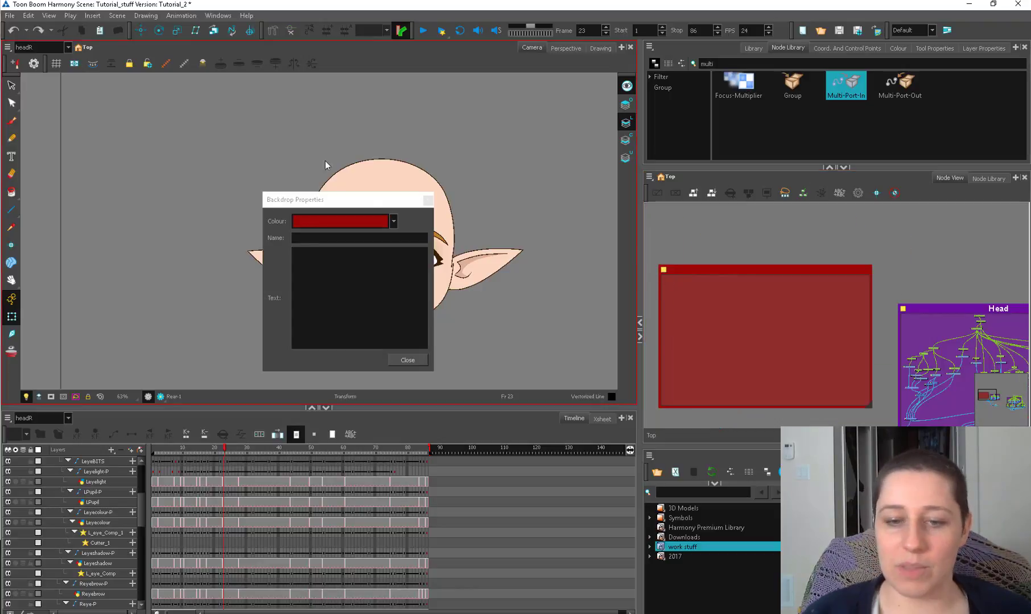
pyautogui.click(391, 222)
pyautogui.moveTo(393, 245)
pyautogui.mouseDown()
pyautogui.moveTo(397, 349)
pyautogui.moveTo(392, 242)
pyautogui.mouseUp()
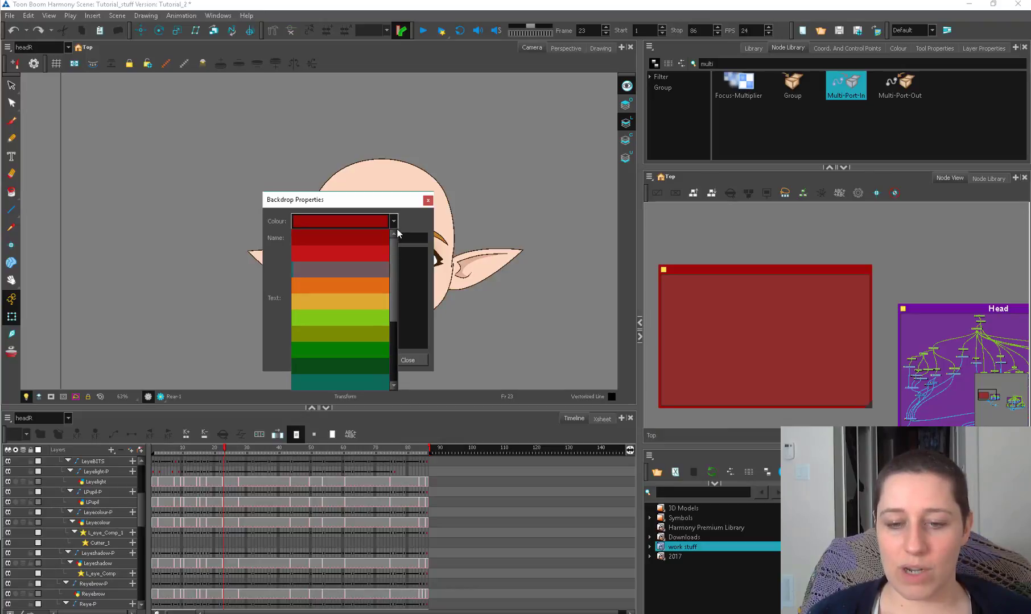
pyautogui.moveTo(392, 312); pyautogui.dragTo(400, 365)
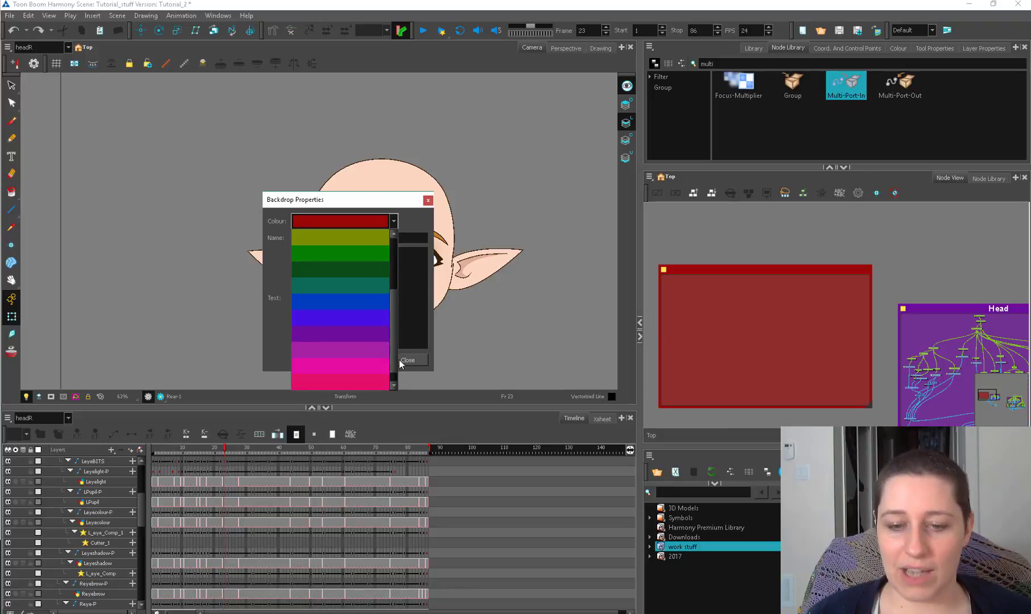
pyautogui.click(379, 321)
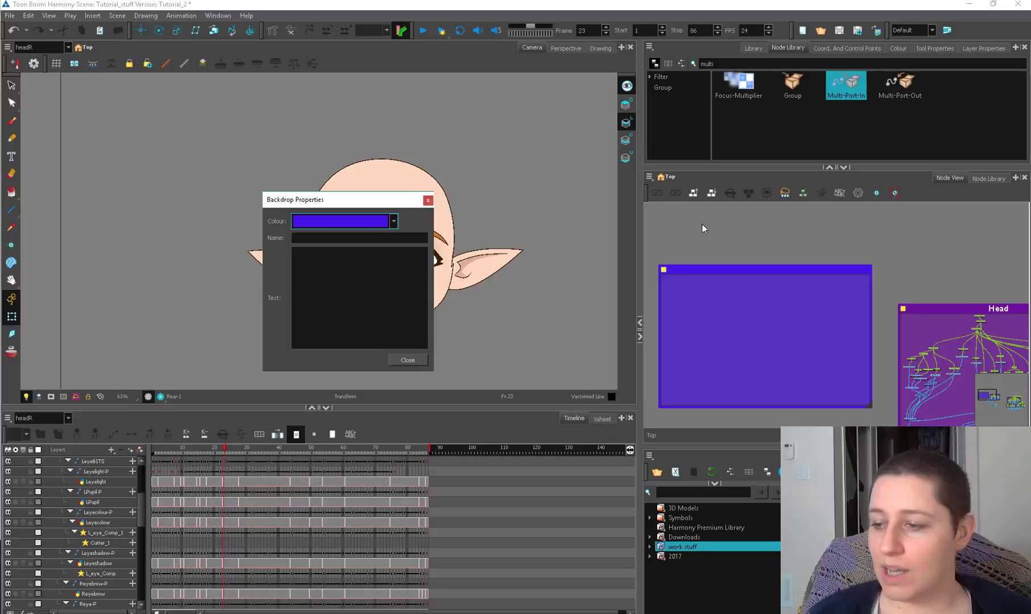
# Step: Name the blue-violet backdrop "asdf" and enter "asdfdsf" as its description text
pyautogui.click(785, 252)
pyautogui.moveTo(915, 333); pyautogui.dragTo(886, 290)
pyautogui.scroll(1, 865, 315)
pyautogui.click(779, 396)
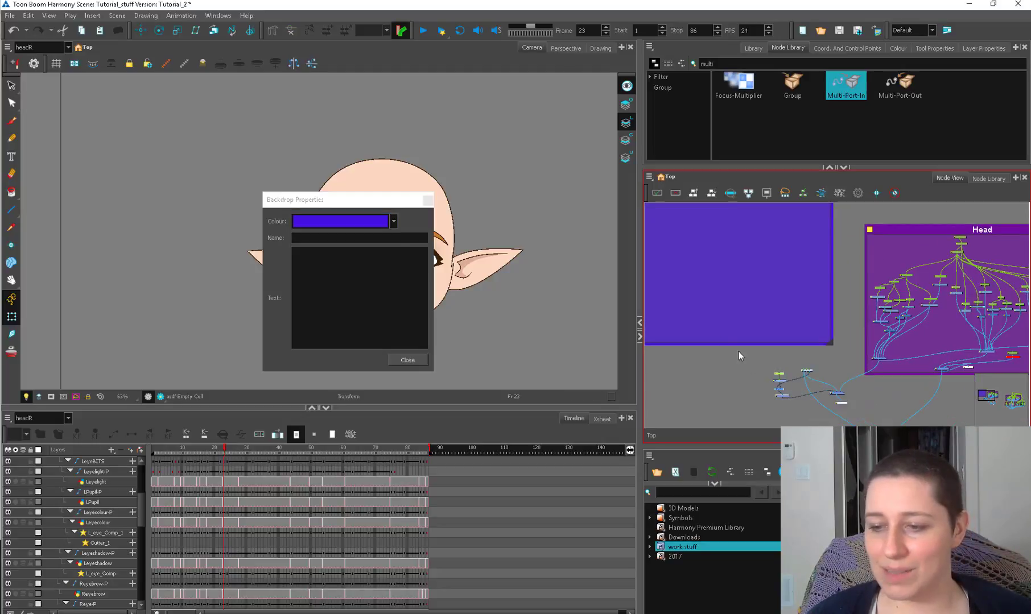
pyautogui.scroll(1, 739, 356)
pyautogui.click(344, 239)
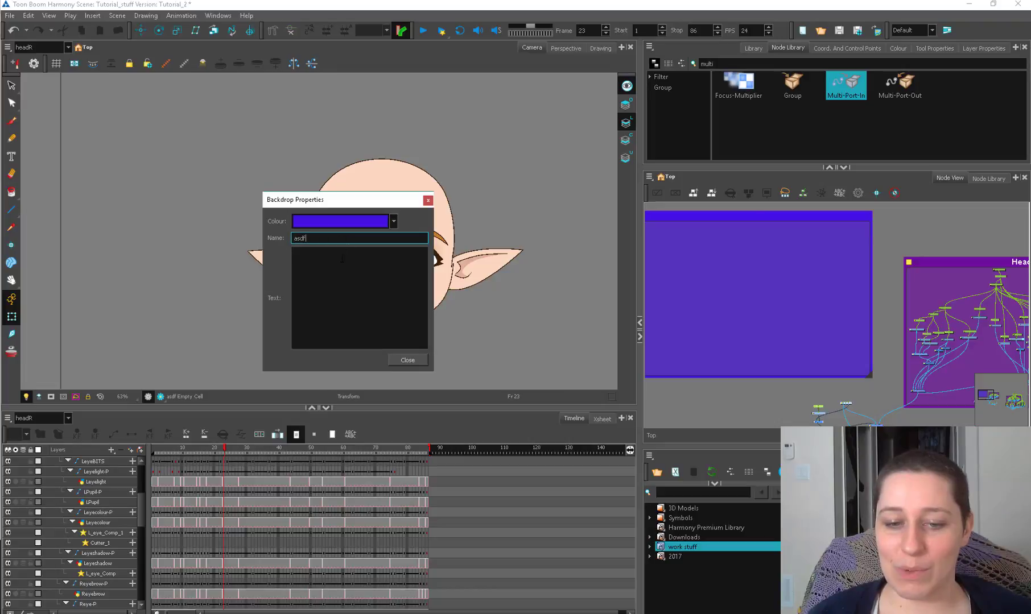
pyautogui.click(338, 314)
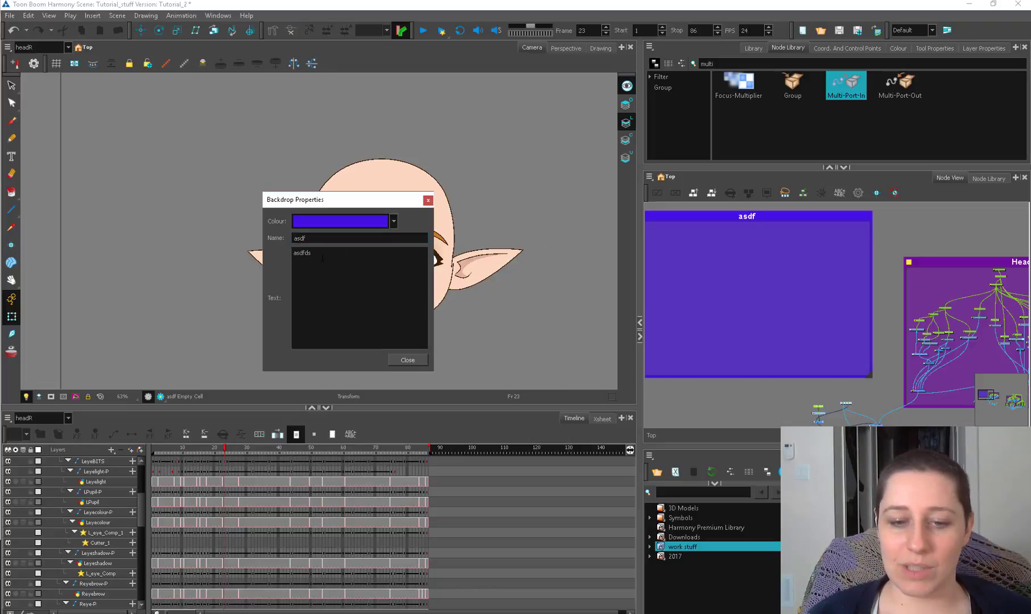
# Step: Delete the asdf backdrop from the Node View
pyautogui.moveTo(697, 240); pyautogui.dragTo(750, 248)
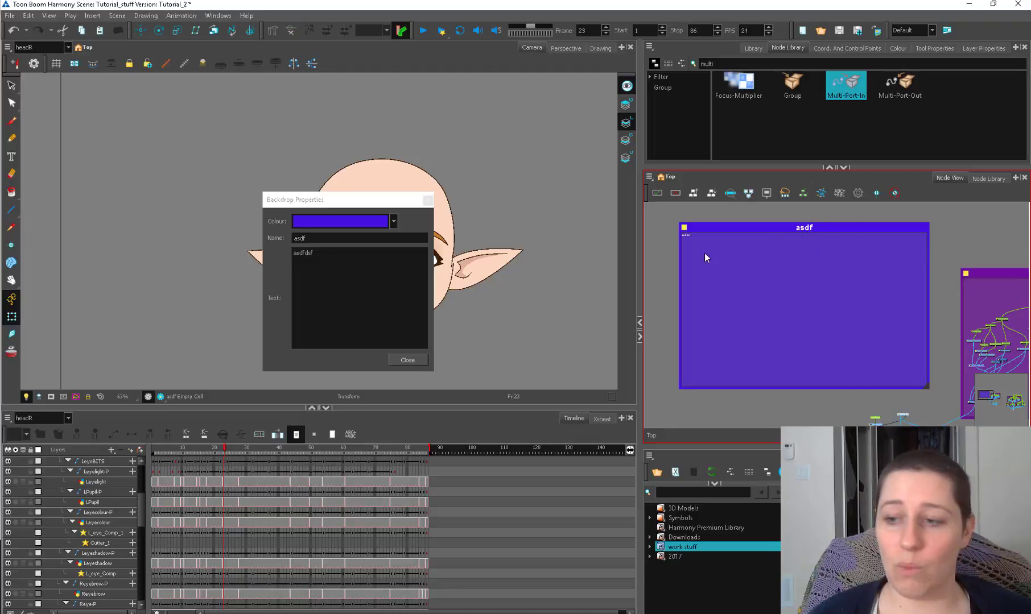
pyautogui.click(808, 230)
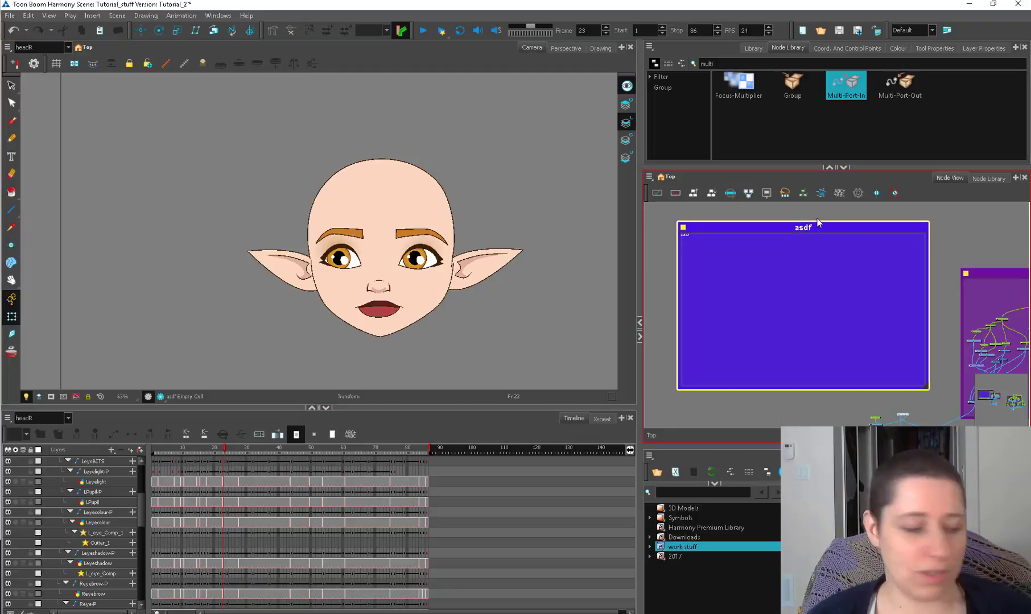
pyautogui.press('Delete')
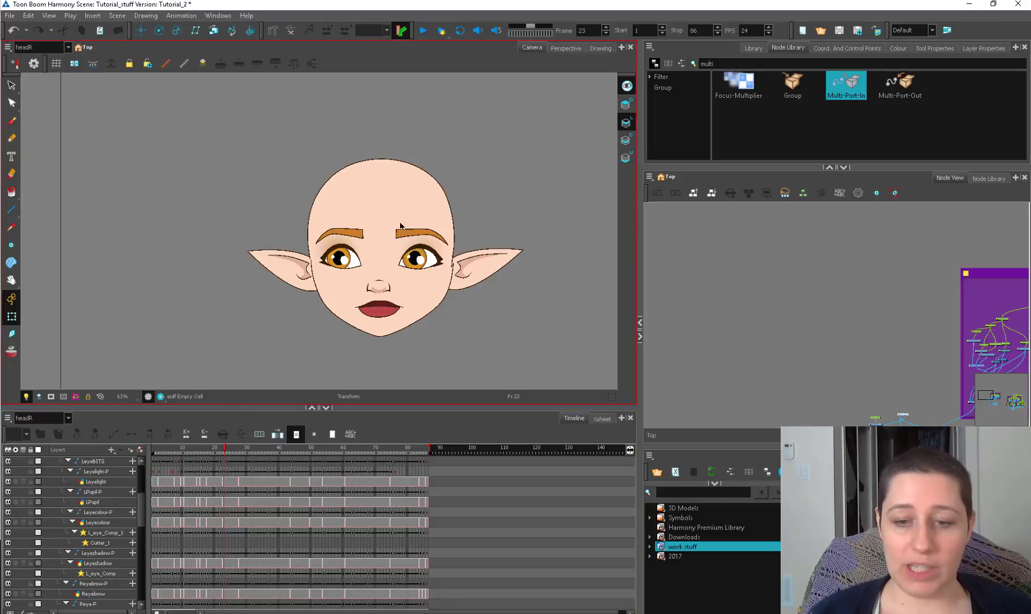
# Step: Select the mouth drawing in the Camera view, enlarge the Timeline slightly, and move to frame 18
pyautogui.click(383, 307)
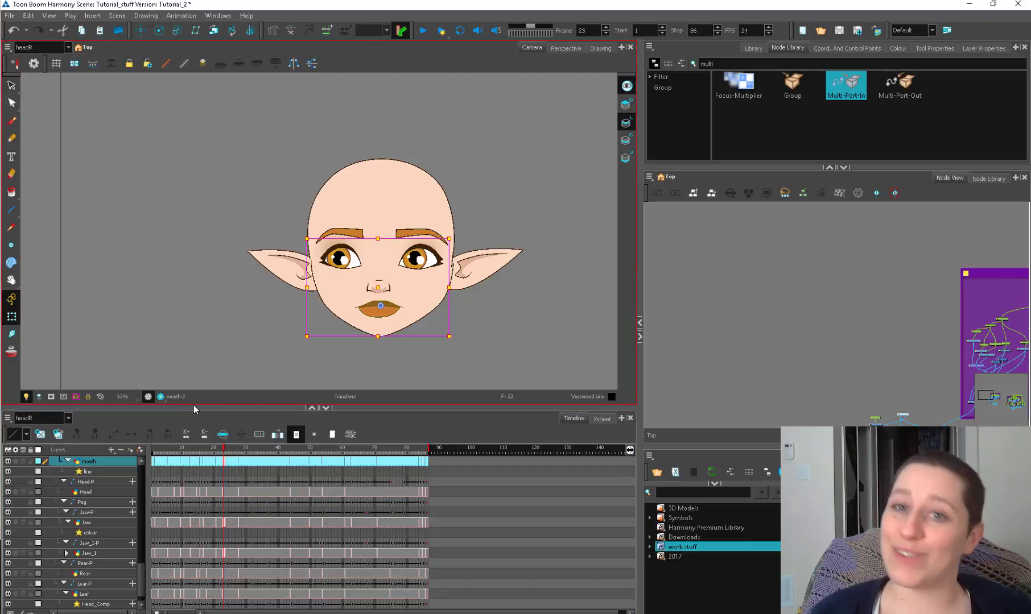
pyautogui.moveTo(194, 408); pyautogui.dragTo(194, 396)
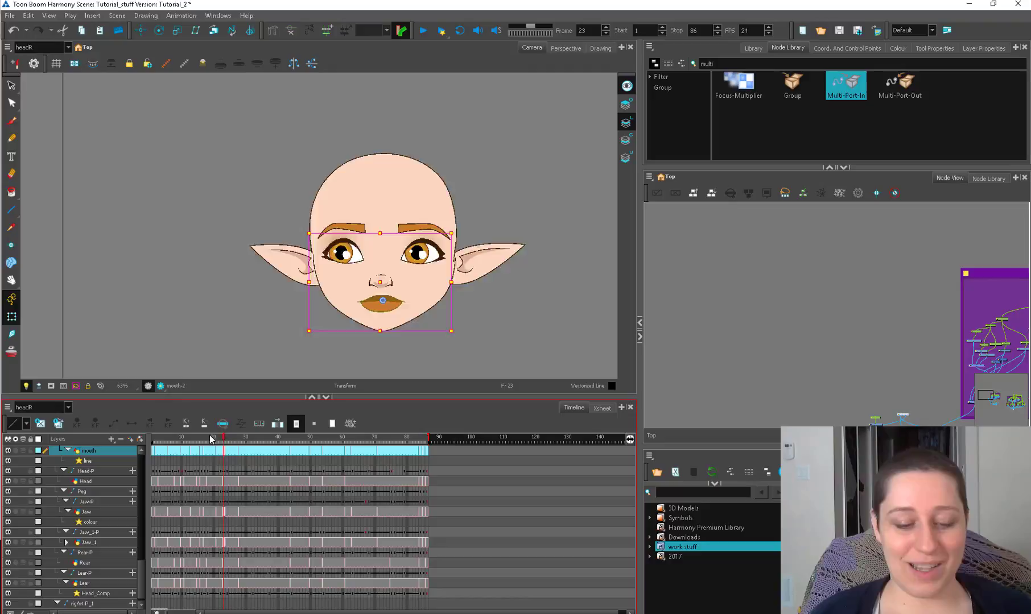
pyautogui.moveTo(216, 439); pyautogui.dragTo(225, 440)
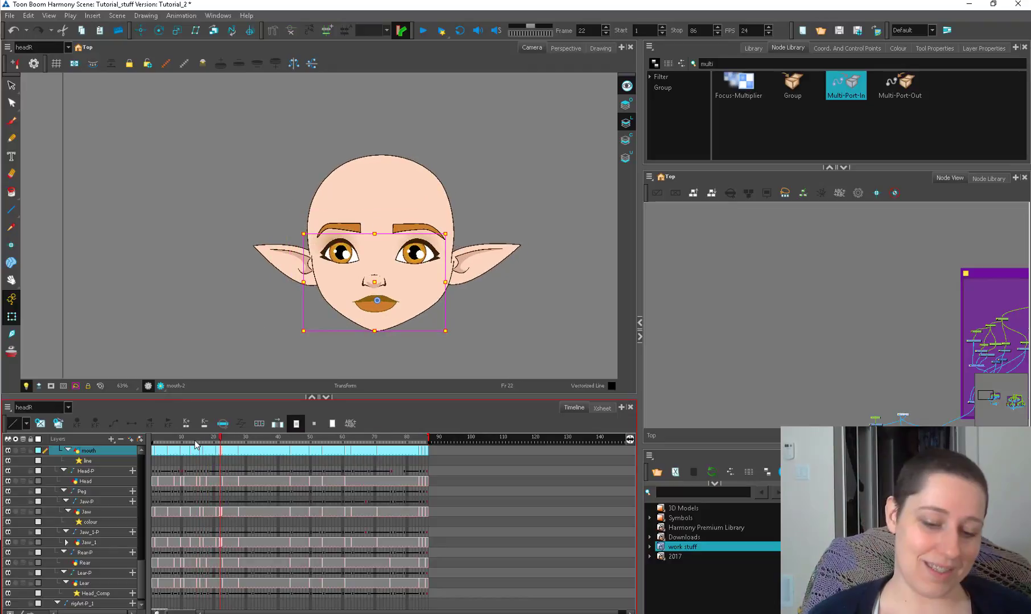
pyautogui.click(208, 441)
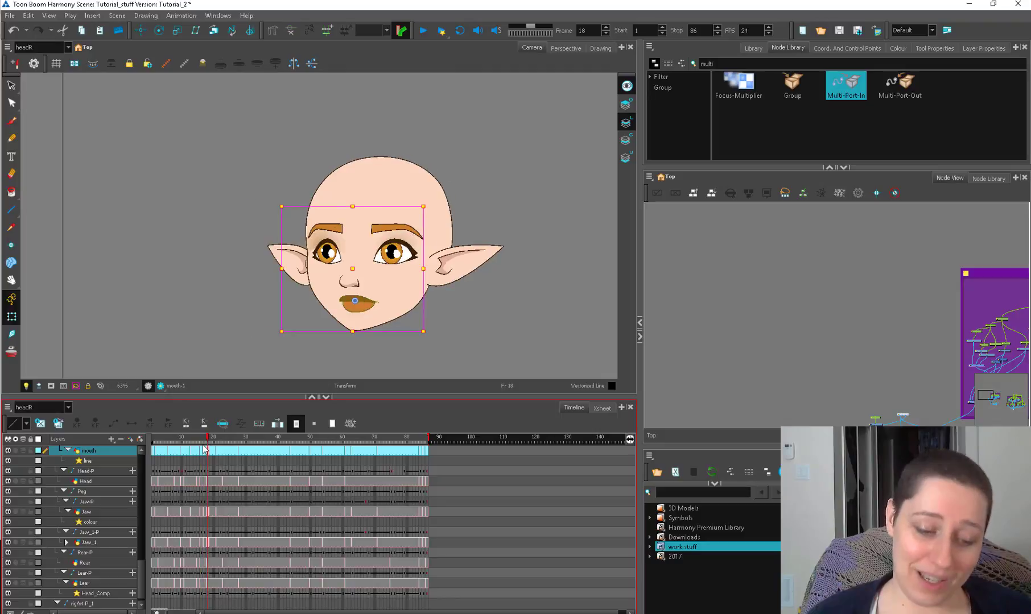
# Step: Open the mouth layer's properties from the Timeline and locate its node inside the Head backdrop in the Node View
pyautogui.click(38, 451)
pyautogui.click(38, 452)
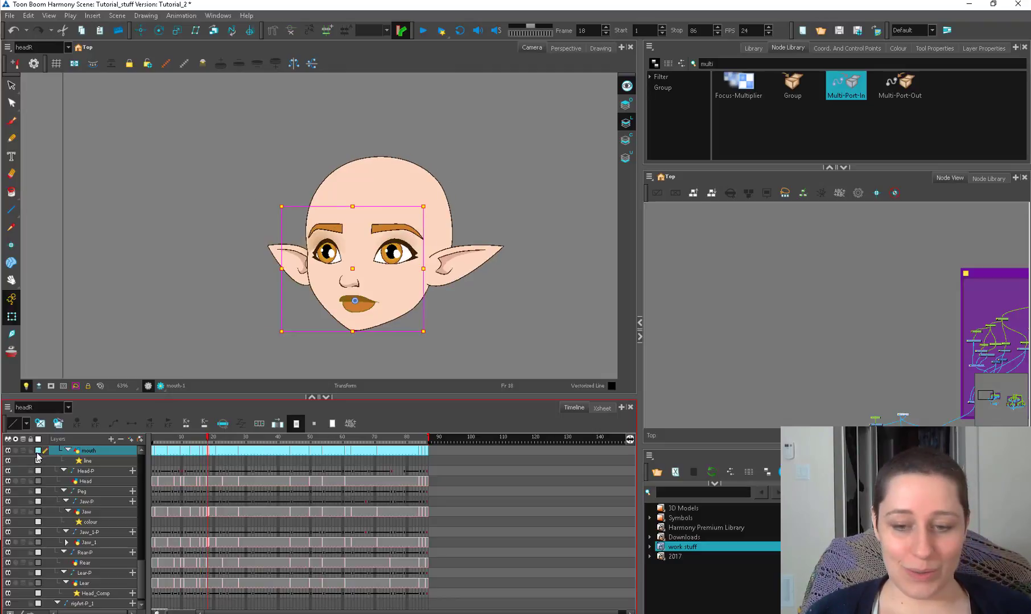
pyautogui.doubleClick(78, 453)
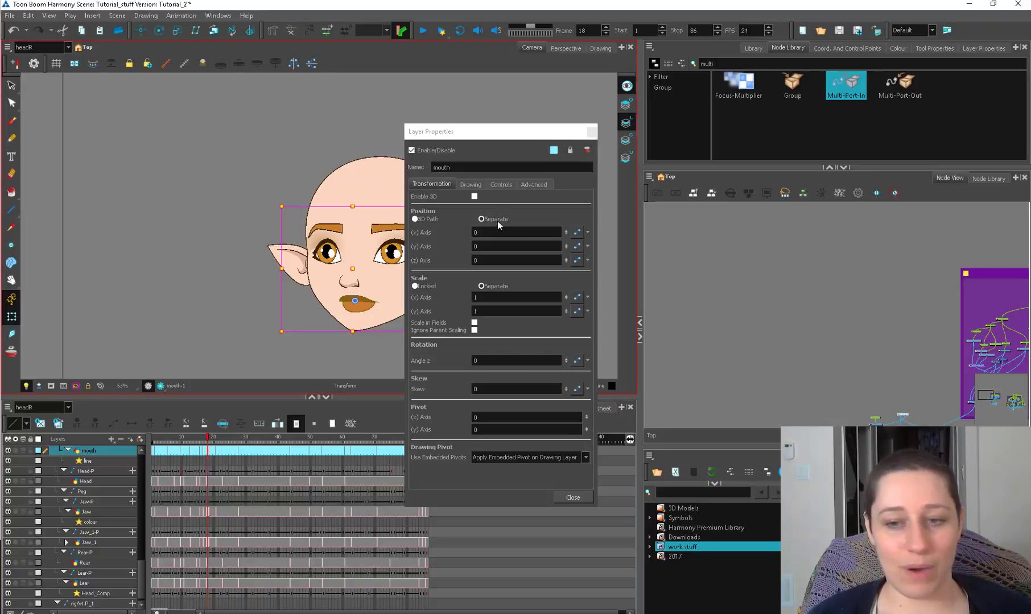
pyautogui.click(879, 323)
pyautogui.press('f')
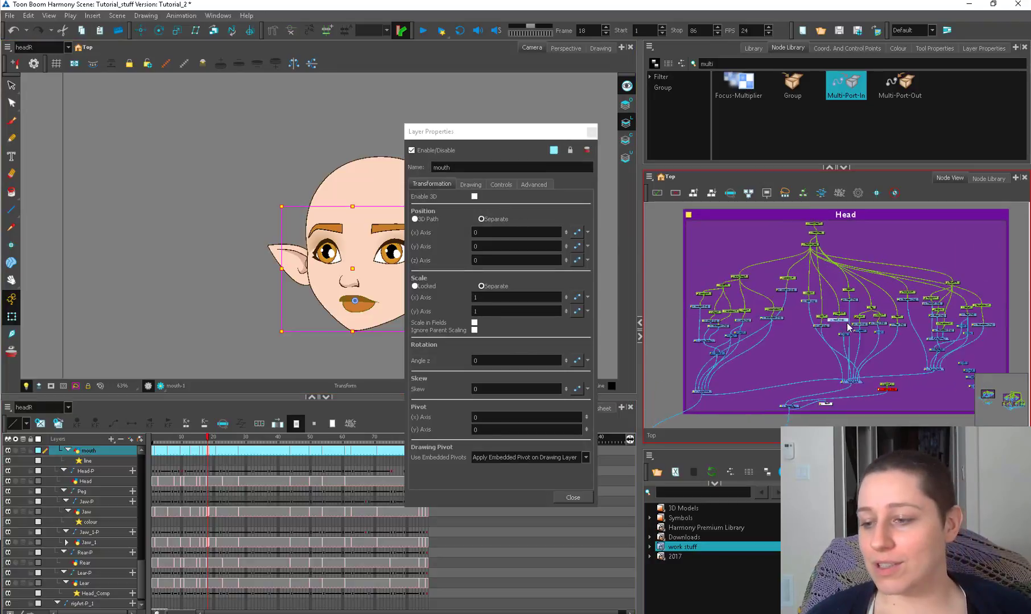
pyautogui.scroll(2, 836, 320)
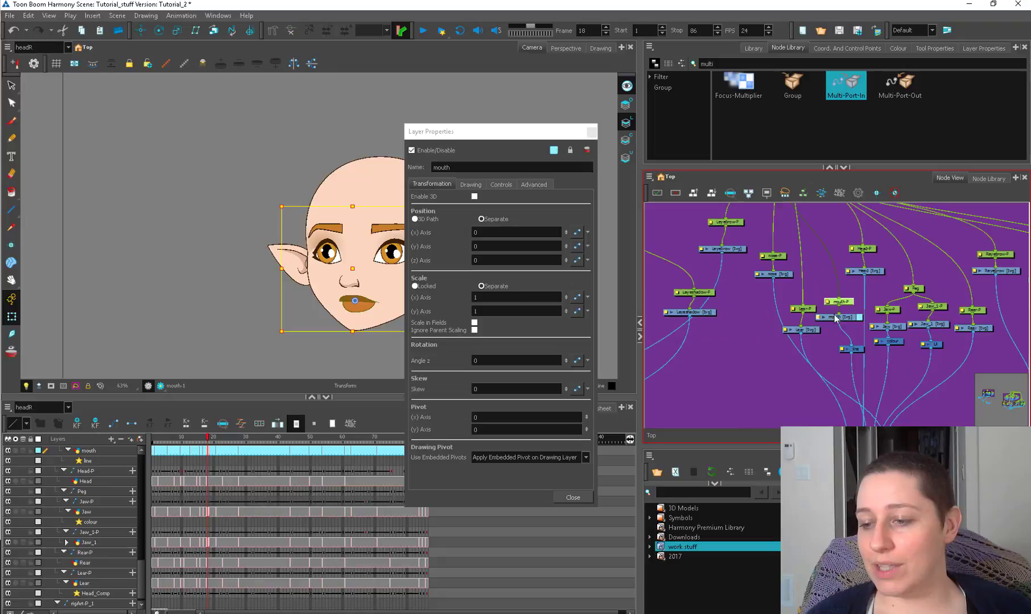
pyautogui.click(834, 321)
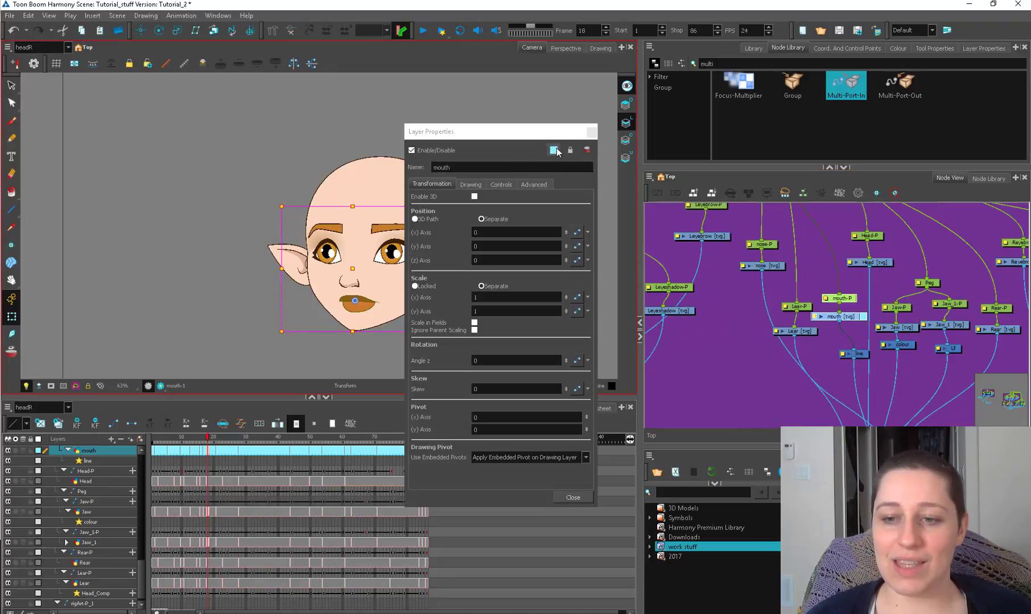
# Step: View the colour selector for the mouth layer without changing the colour, close the layer properties and clear the selection
pyautogui.click(553, 150)
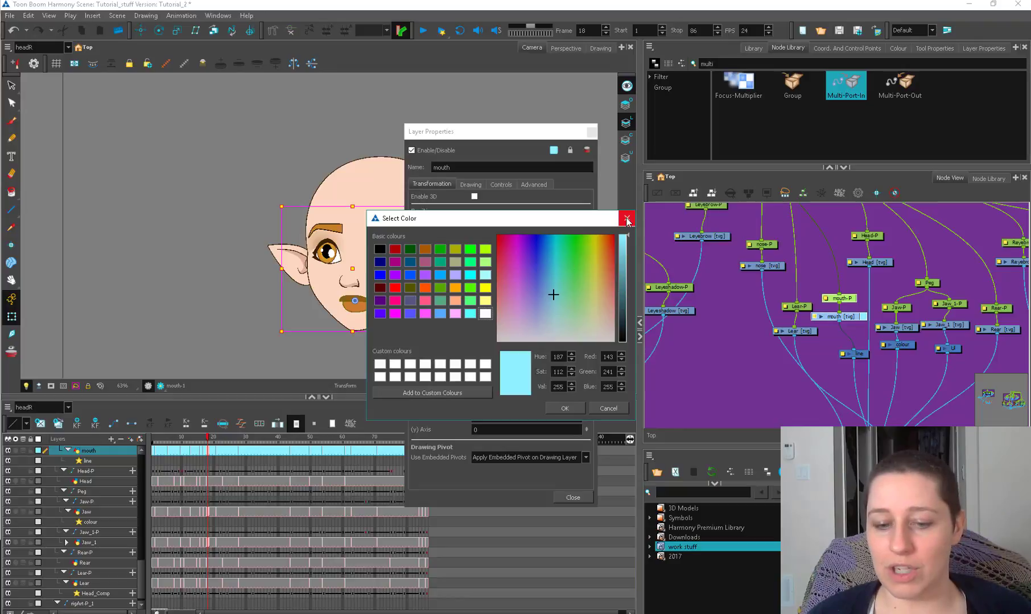
pyautogui.click(626, 218)
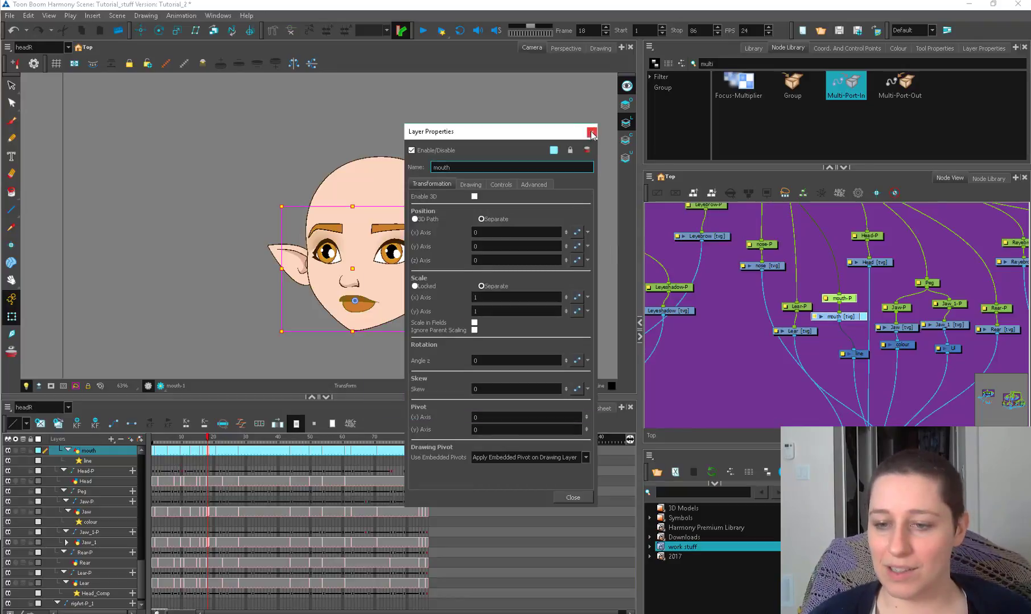
pyautogui.click(591, 132)
pyautogui.click(518, 297)
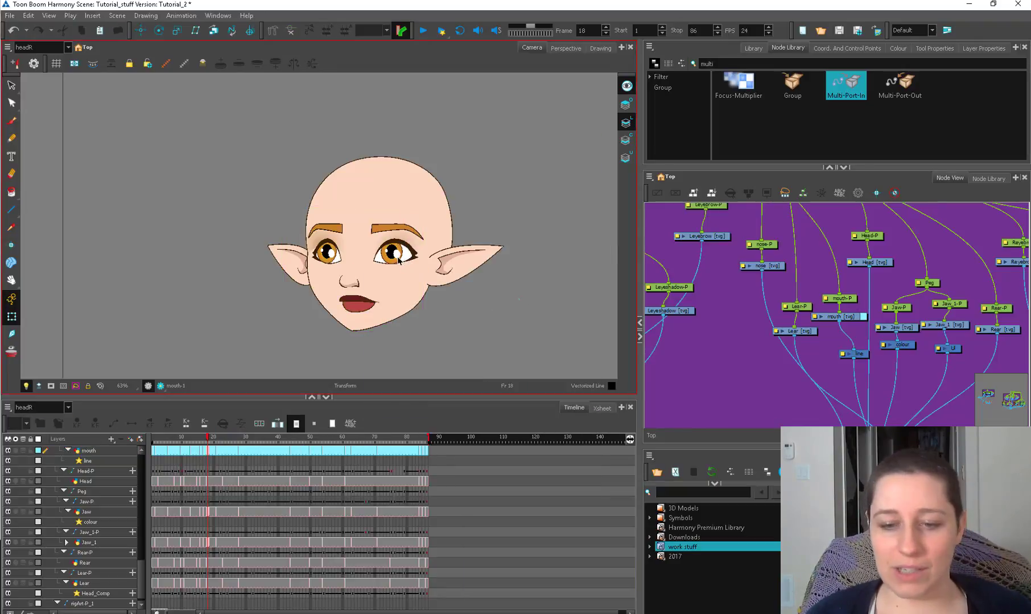
# Step: Select the eye highlight and the mouth in the Camera view to locate each one's layer in the Timeline
pyautogui.click(397, 257)
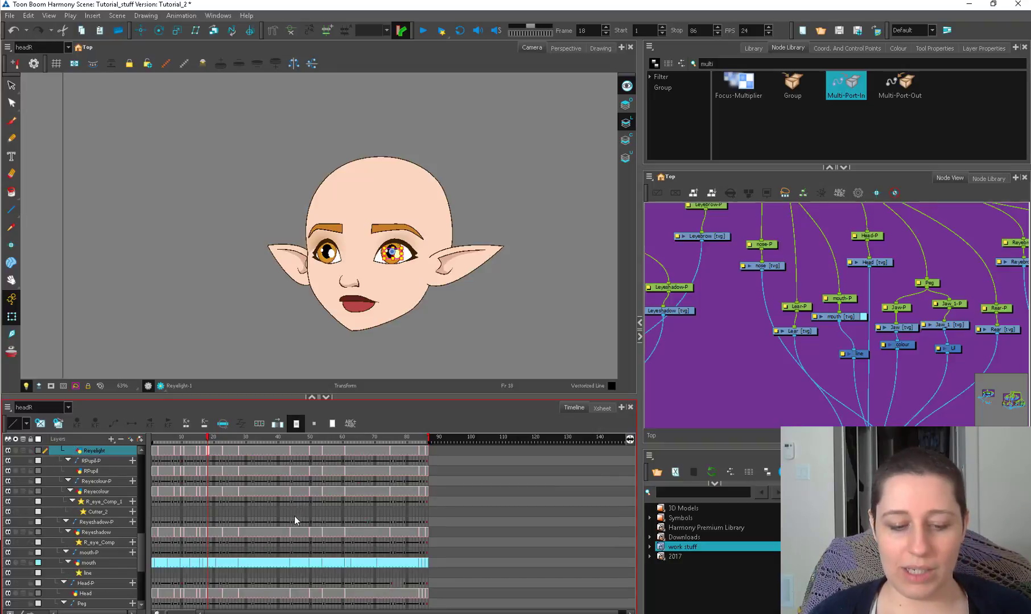
pyautogui.click(357, 303)
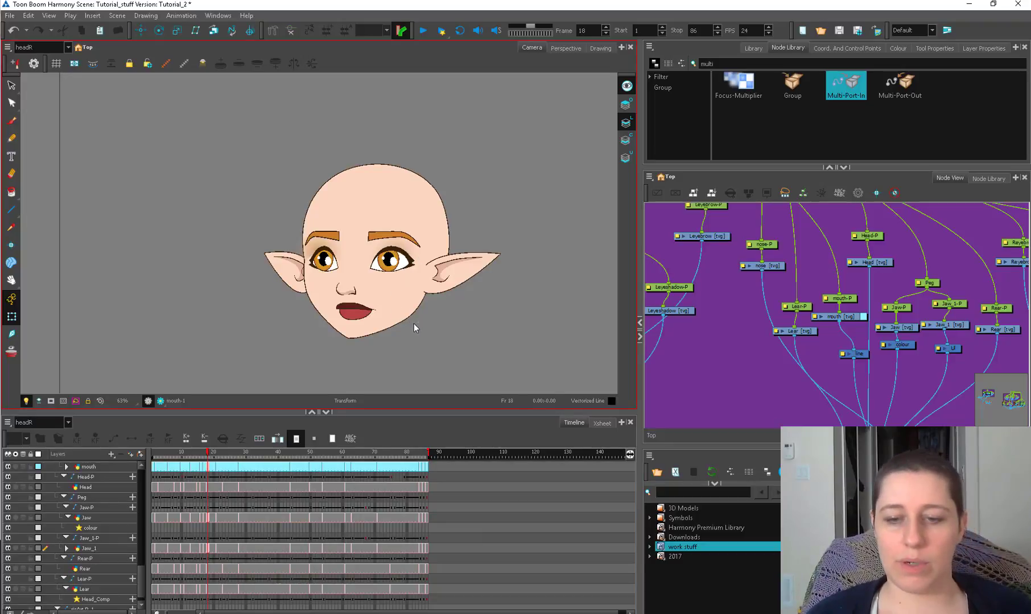
# Step: Move the head's display node out of the Head backdrop, just below its lower edge in the Node View
pyautogui.click(738, 322)
pyautogui.press('1')
pyautogui.press('1')
pyautogui.press('1')
pyautogui.press('1')
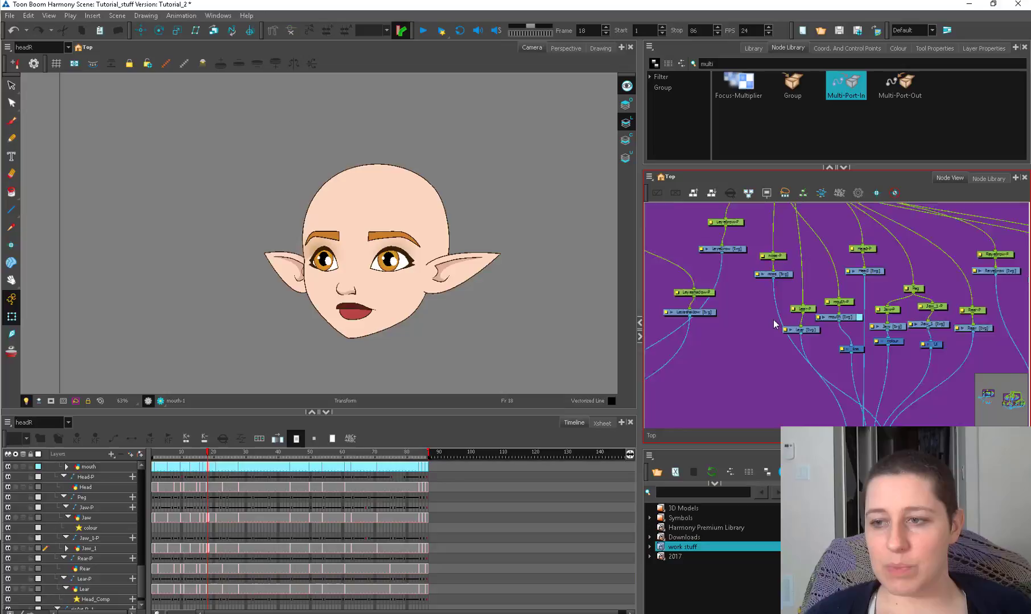
pyautogui.moveTo(780, 354); pyautogui.dragTo(816, 243)
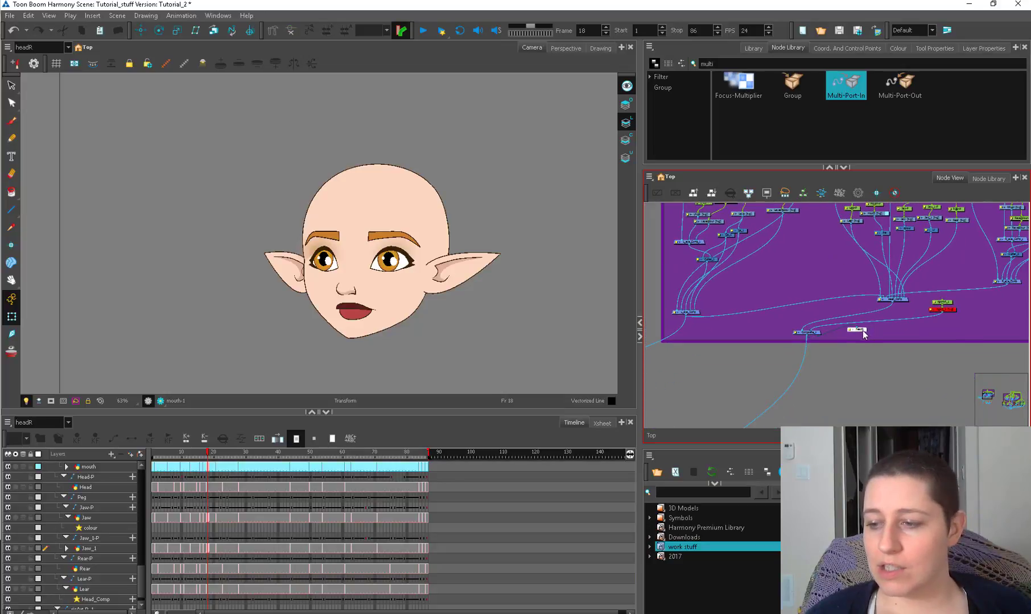
pyautogui.moveTo(862, 330); pyautogui.dragTo(844, 353)
pyautogui.click(546, 318)
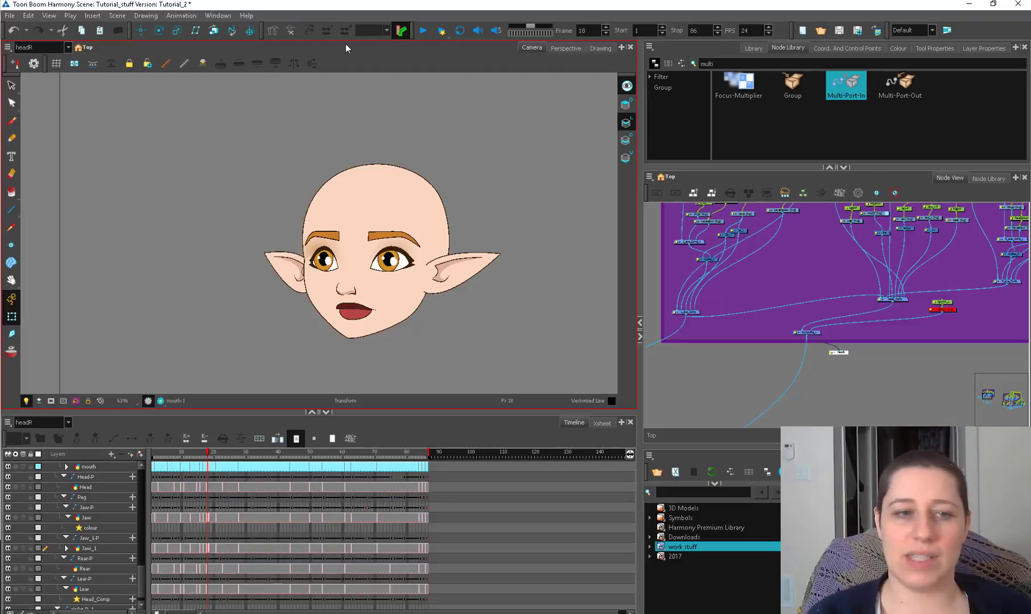
# Step: Switch the Camera view's display to Legs and view the leg drawing at frame 1
pyautogui.click(63, 48)
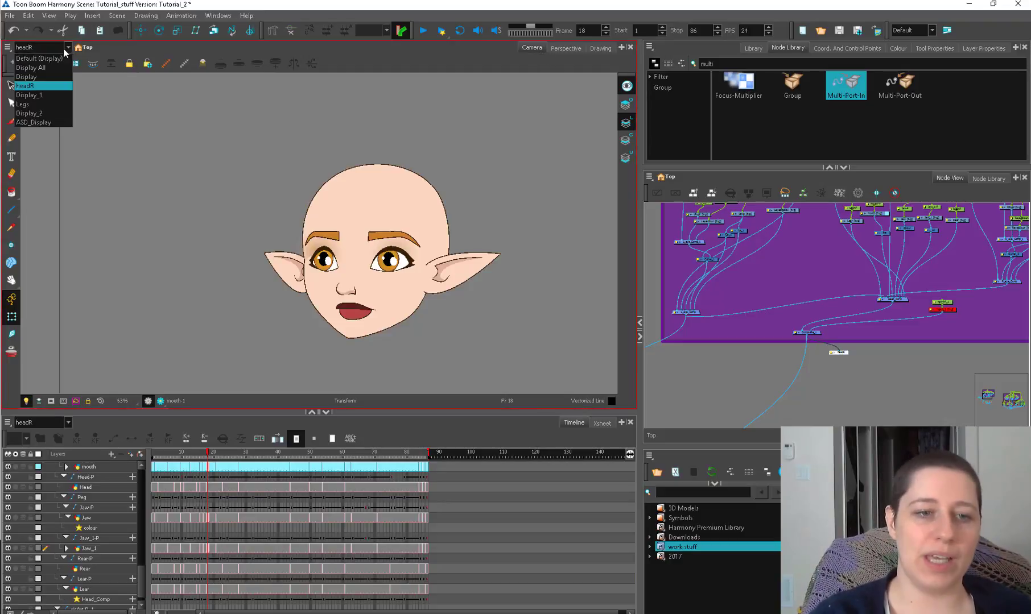
pyautogui.click(49, 104)
pyautogui.scroll(-1, 329, 239)
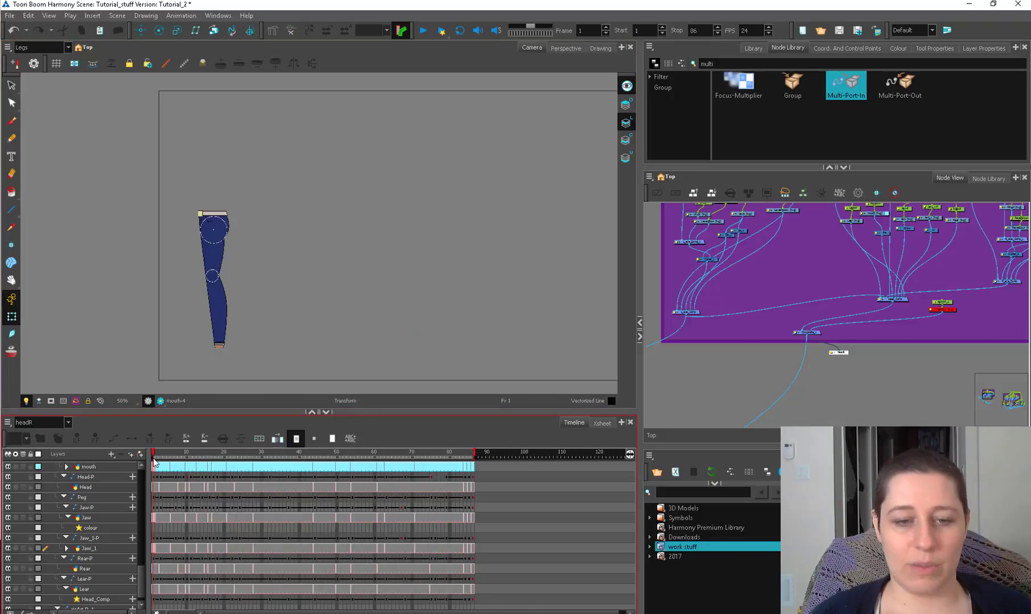
pyautogui.moveTo(153, 459)
pyautogui.mouseDown()
pyautogui.moveTo(183, 456)
pyautogui.moveTo(153, 455)
pyautogui.mouseUp()
pyautogui.press('2')
pyautogui.press('2')
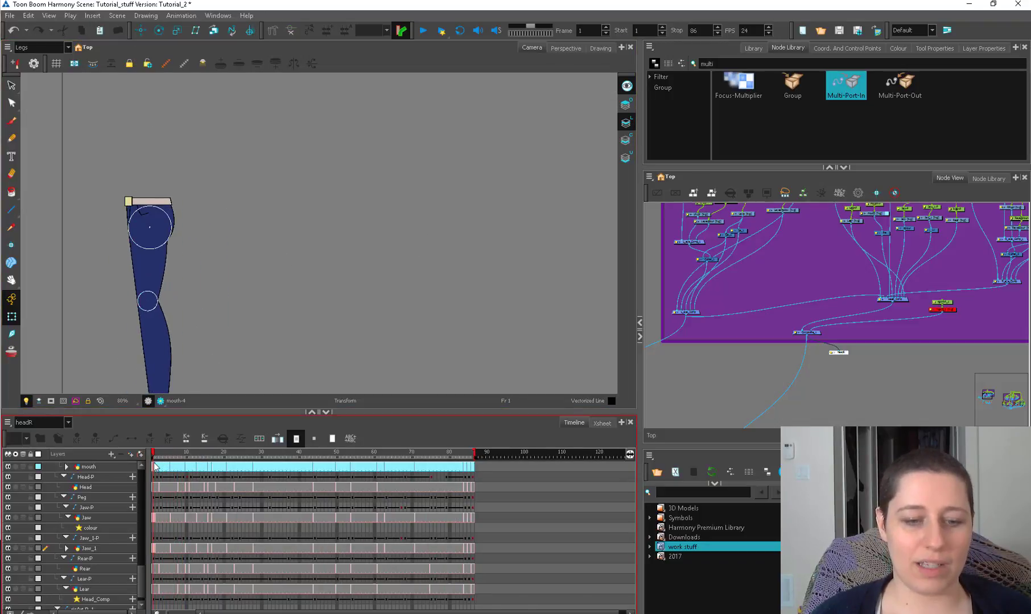
pyautogui.scroll(-1, 392, 288)
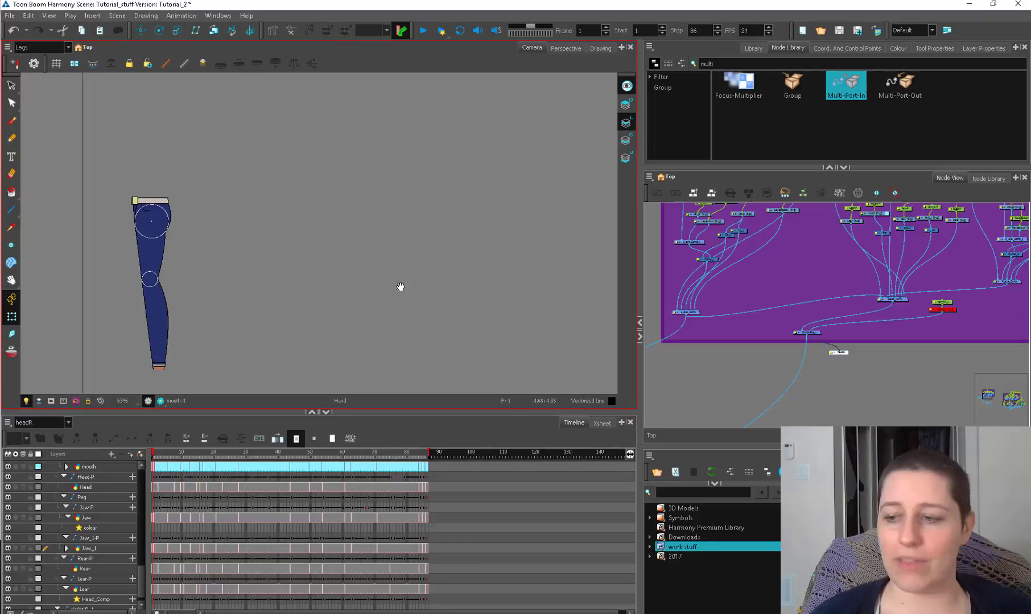
pyautogui.moveTo(400, 287); pyautogui.dragTo(389, 293)
# Step: Set the Camera view's display to headR and scrub the Timeline to frame 14
pyautogui.click(57, 48)
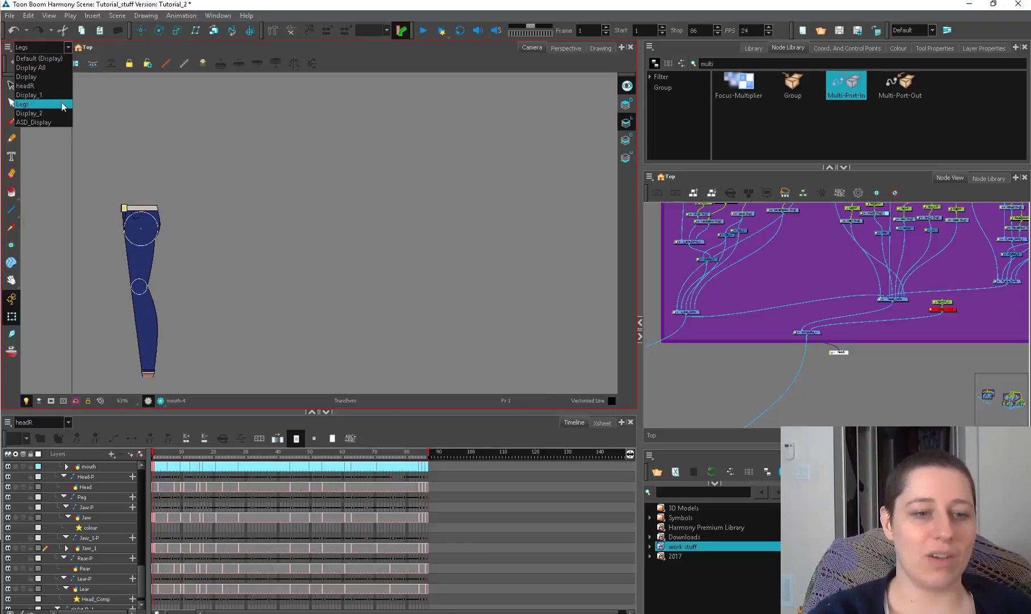
pyautogui.click(57, 86)
pyautogui.moveTo(535, 259); pyautogui.dragTo(515, 248)
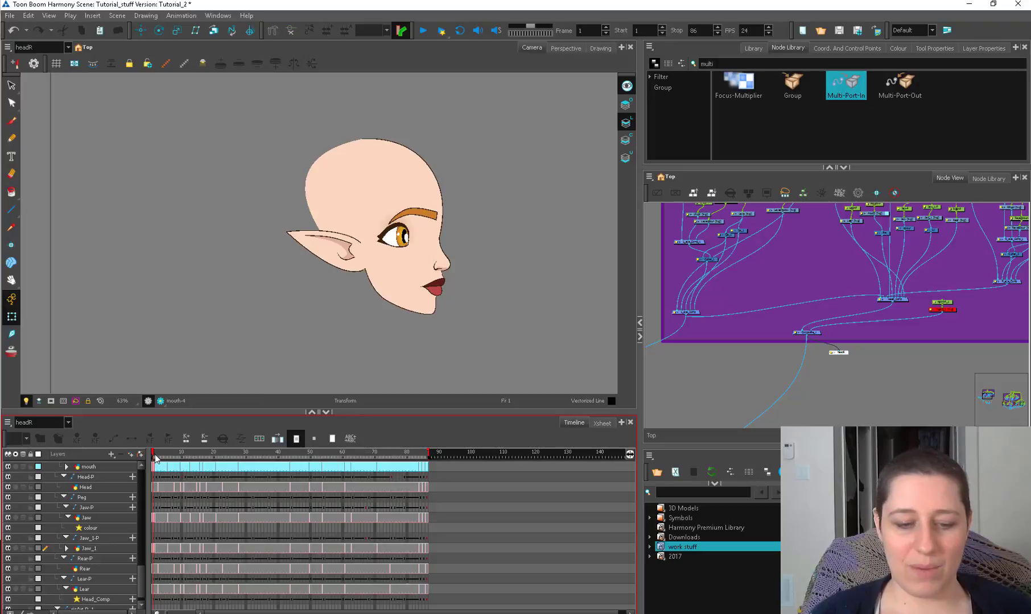
pyautogui.moveTo(156, 458)
pyautogui.mouseDown()
pyautogui.moveTo(201, 458)
pyautogui.moveTo(173, 458)
pyautogui.mouseUp()
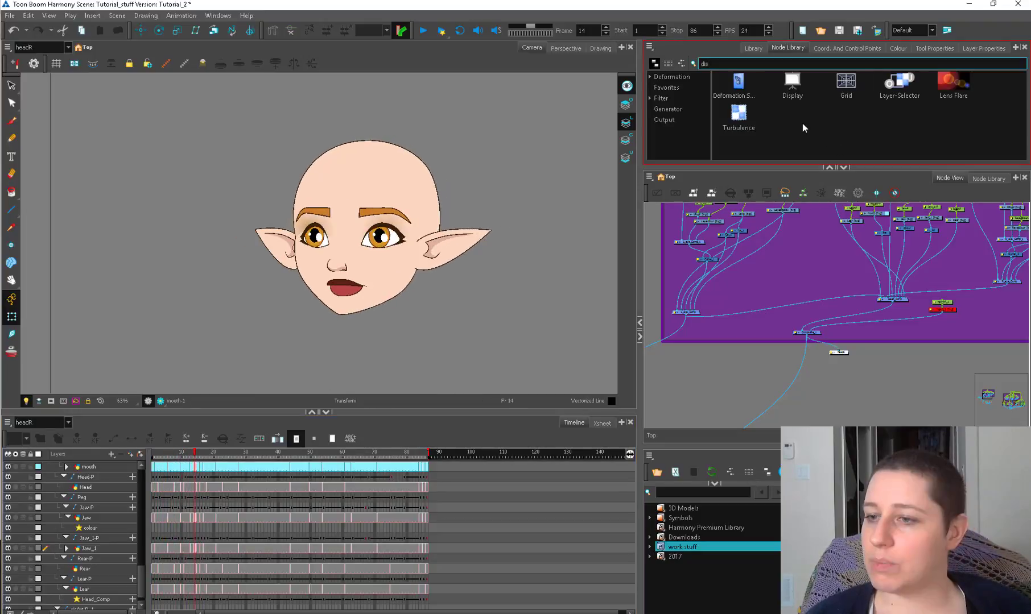
# Step: Select the Display node in the Node Library and reposition the existing display node directly below the composite outside the Head backdrop
pyautogui.click(787, 86)
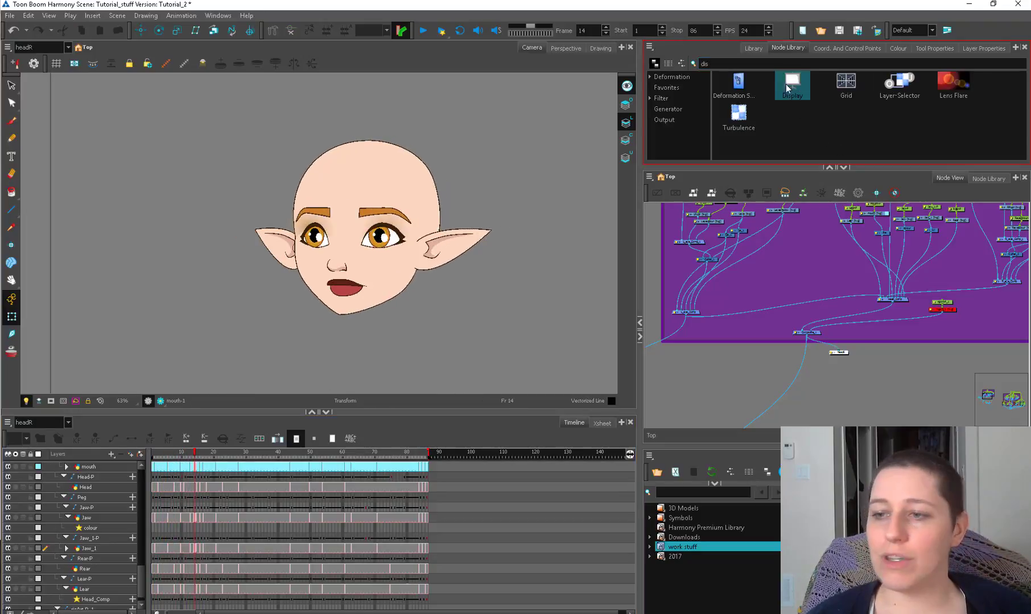
pyautogui.moveTo(744, 353); pyautogui.dragTo(999, 276)
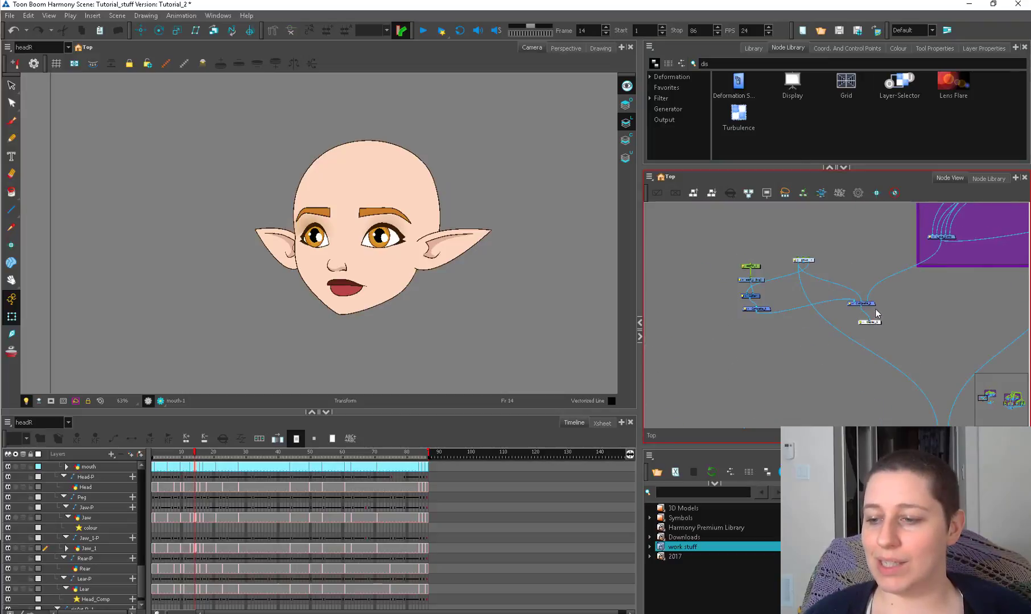
pyautogui.moveTo(888, 313); pyautogui.dragTo(683, 342)
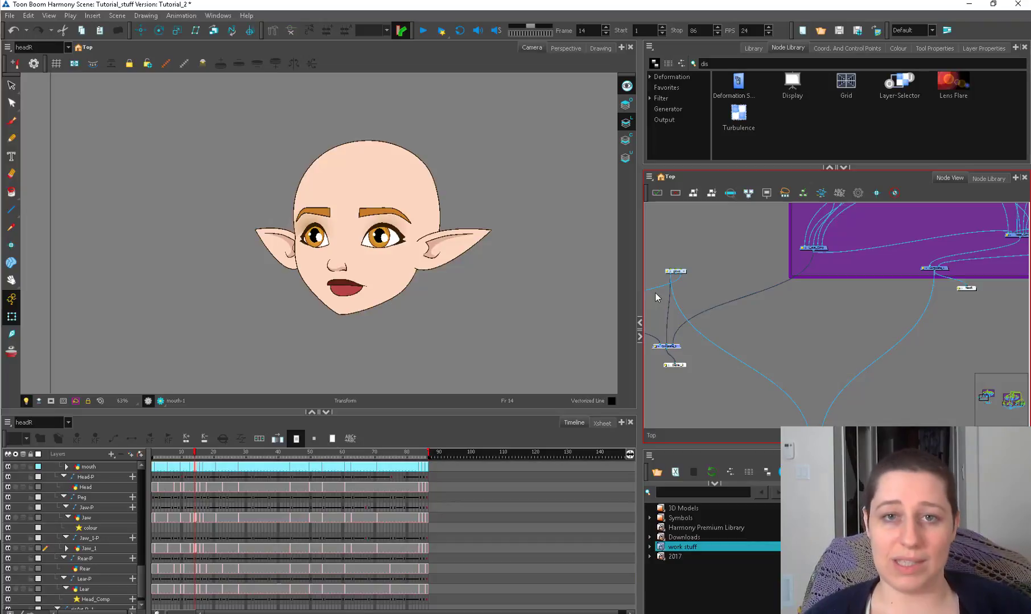
pyautogui.moveTo(674, 365); pyautogui.dragTo(668, 372)
pyautogui.click(674, 376)
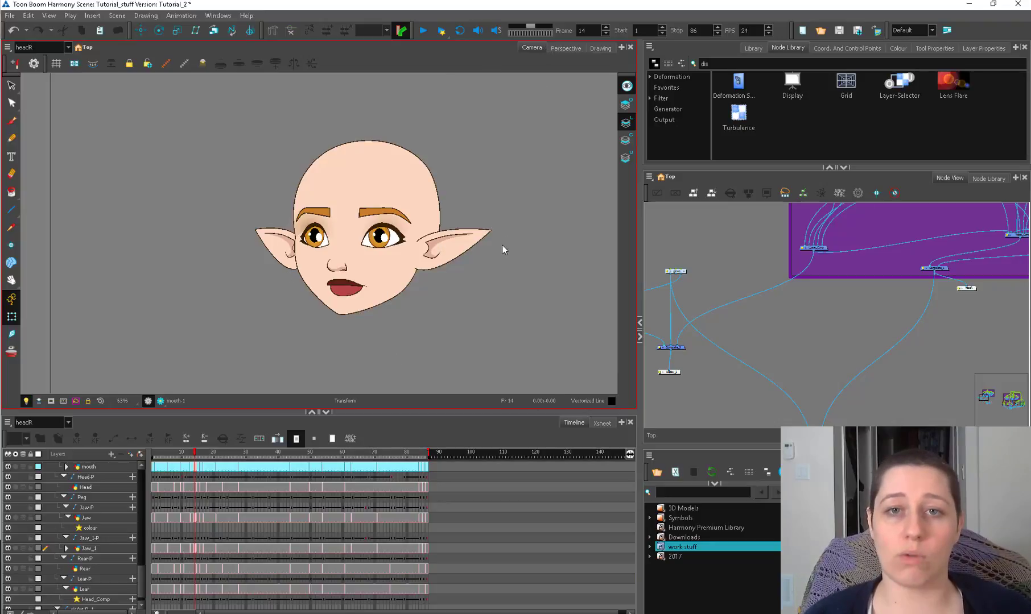
# Step: Move the head's display node further down, clear of the Head backdrop and under its composite
pyautogui.scroll(-5, 776, 267)
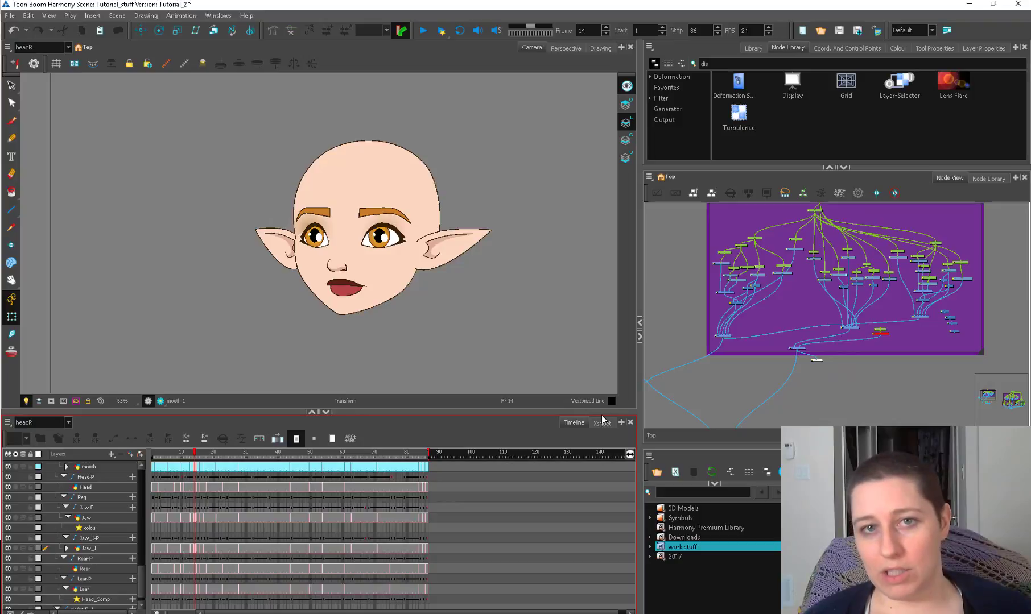
pyautogui.moveTo(822, 360); pyautogui.dragTo(802, 371)
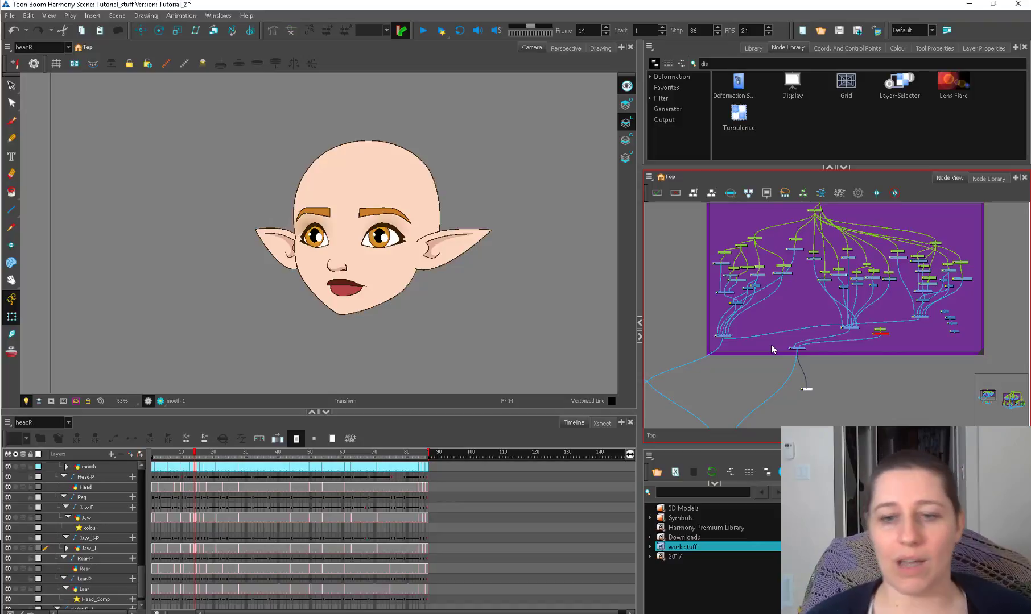
pyautogui.moveTo(831, 370); pyautogui.dragTo(930, 321)
pyautogui.scroll(3, 929, 322)
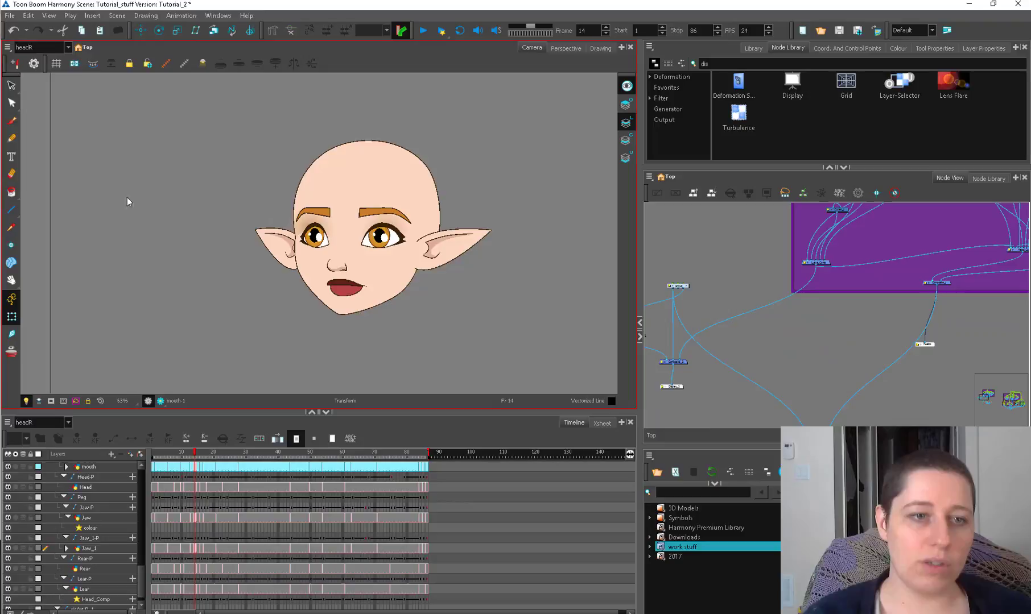
# Step: Review the Advanced Display option in the Advanced preferences and accept the dialog
pyautogui.click(28, 15)
pyautogui.click(118, 313)
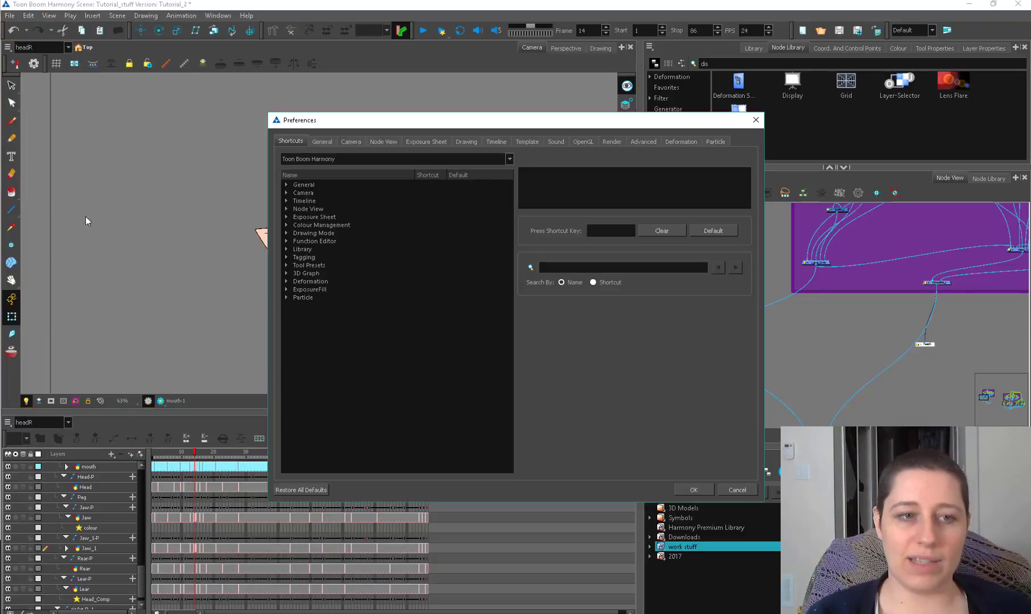
pyautogui.click(28, 16)
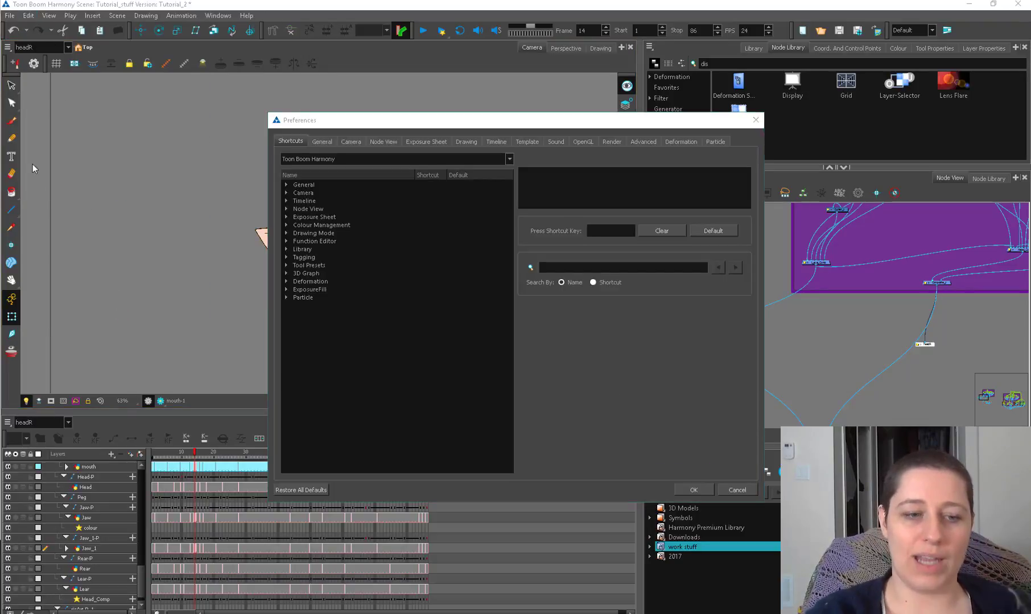
pyautogui.click(646, 141)
pyautogui.click(292, 193)
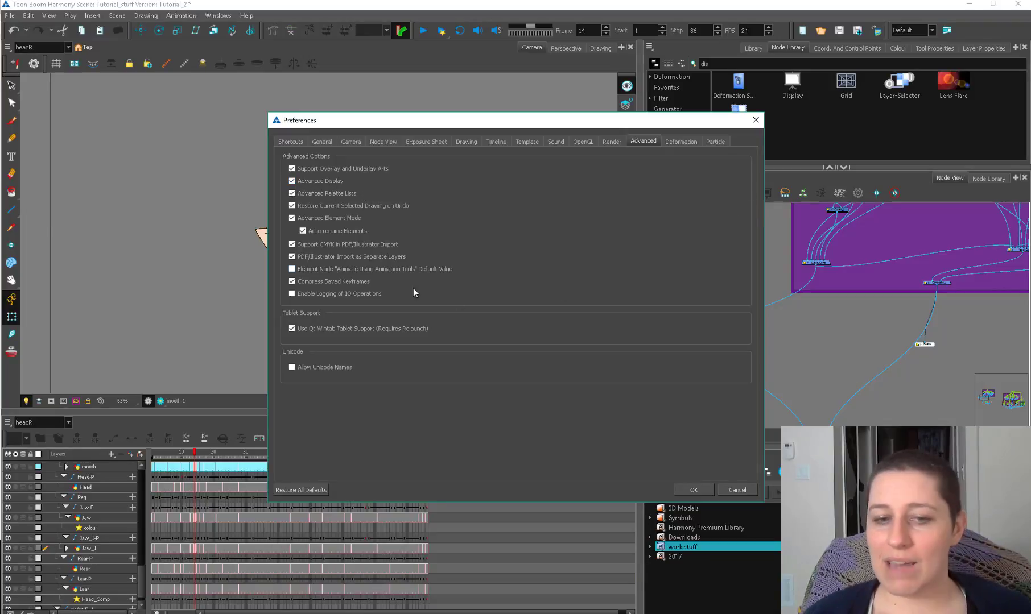
pyautogui.click(700, 487)
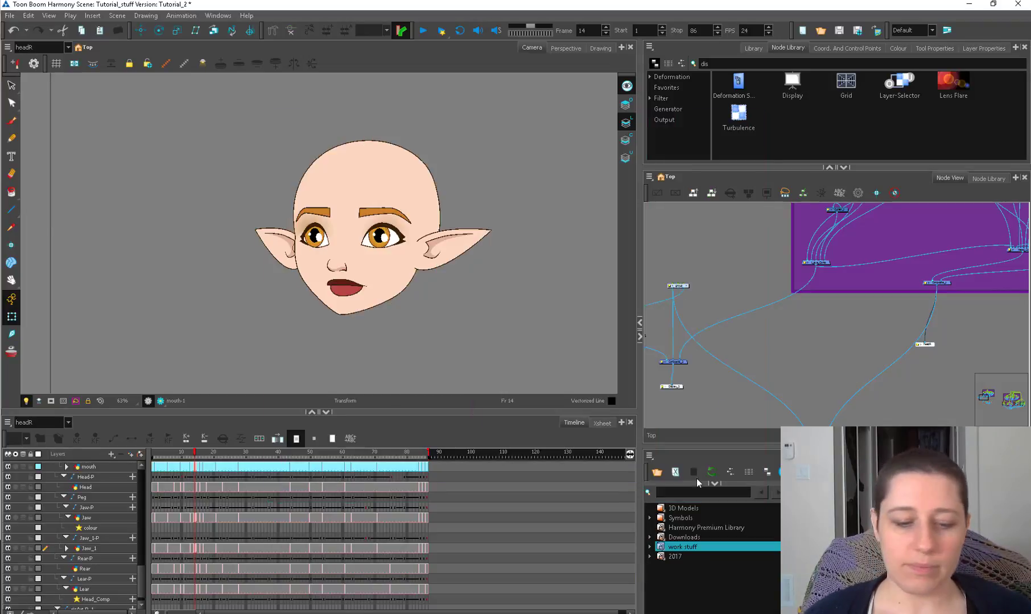
# Step: Set the Timeline's display to Legs, select the mouth in the Camera view, and look for its layer among the listed layers
pyautogui.click(66, 422)
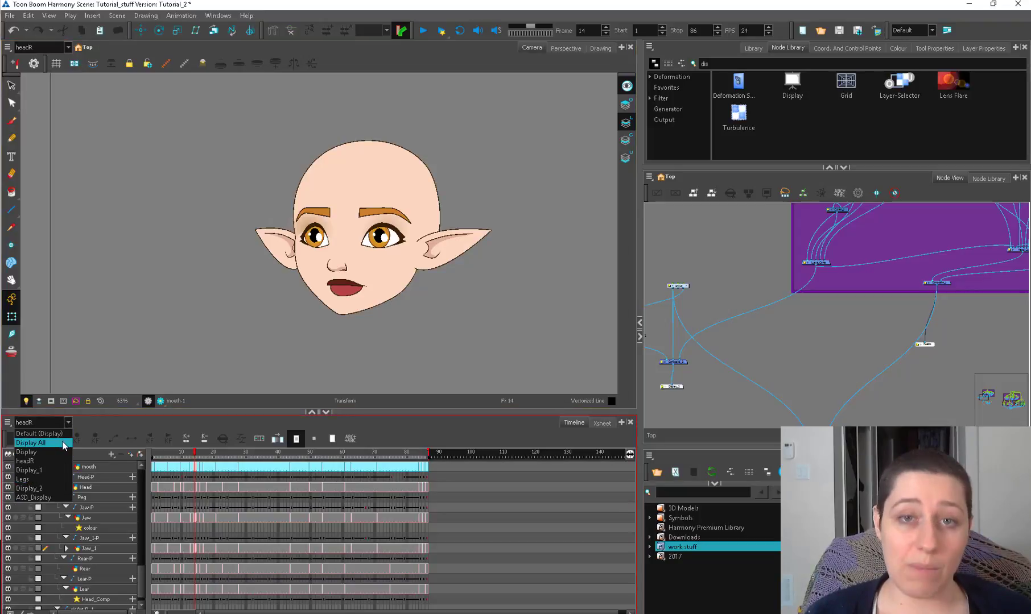
pyautogui.click(57, 479)
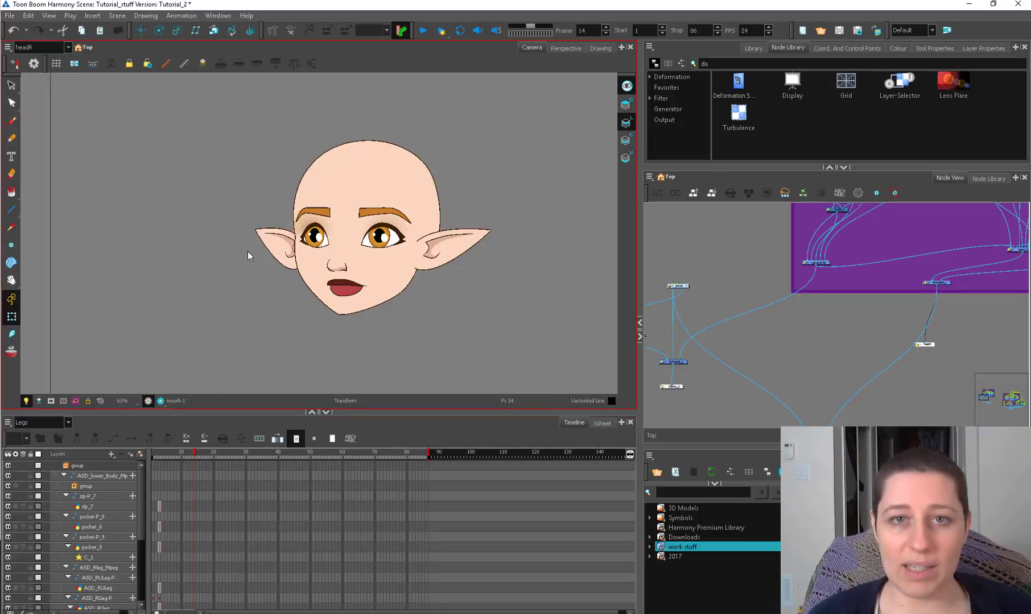
pyautogui.click(344, 287)
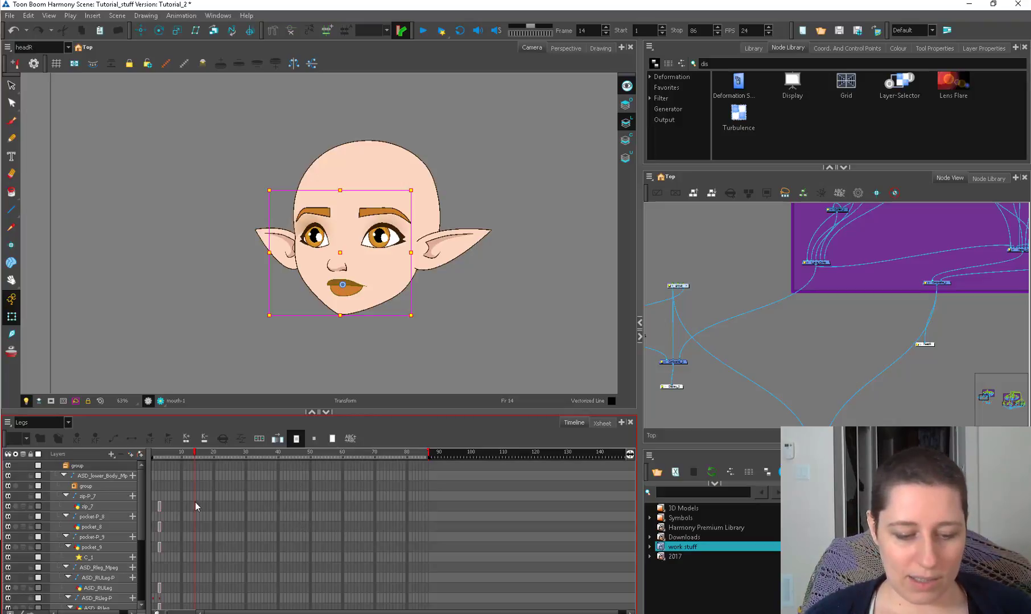
pyautogui.moveTo(140, 500); pyautogui.dragTo(143, 451)
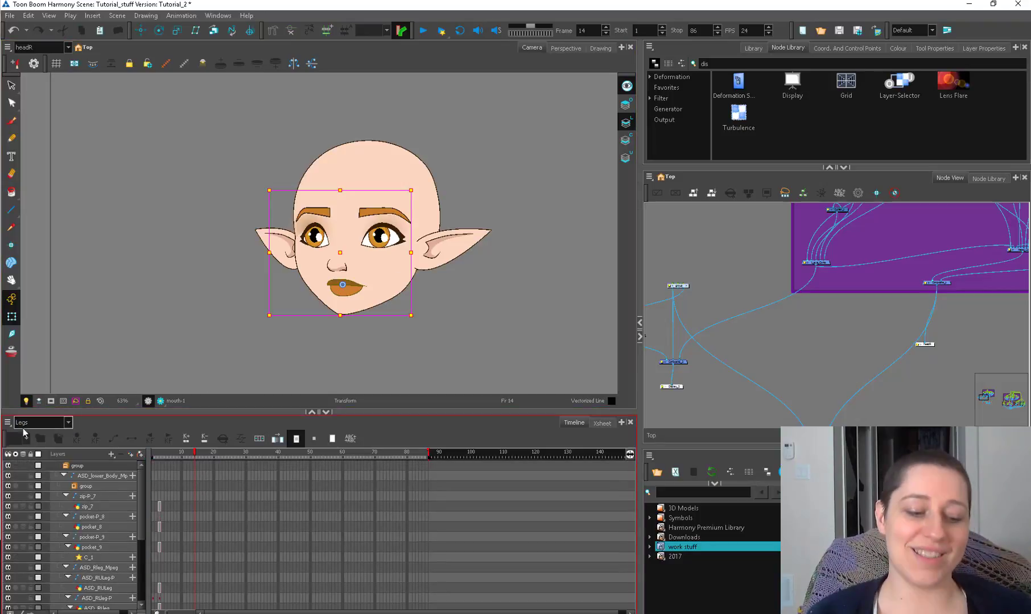
# Step: Set the Timeline's display to Display All and look through the complete layer list
pyautogui.click(68, 422)
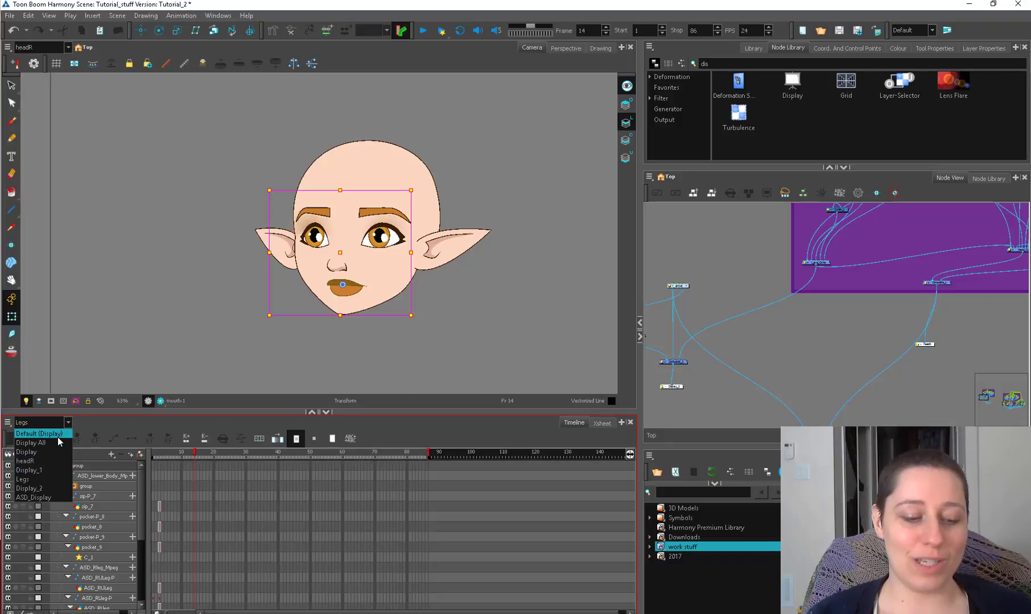
pyautogui.click(56, 442)
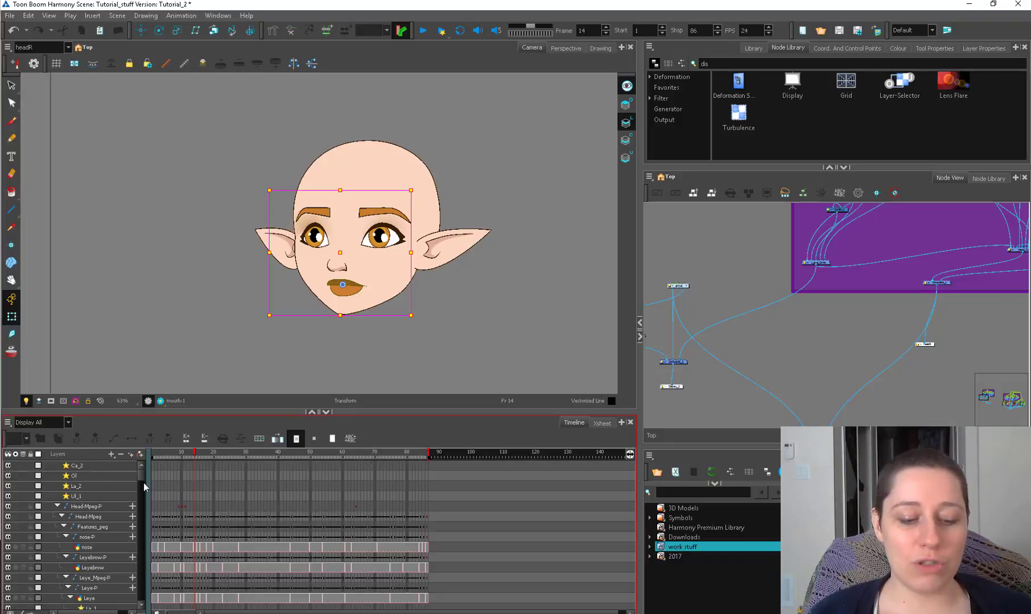
pyautogui.moveTo(141, 478)
pyautogui.mouseDown()
pyautogui.moveTo(140, 523)
pyautogui.moveTo(141, 473)
pyautogui.mouseUp()
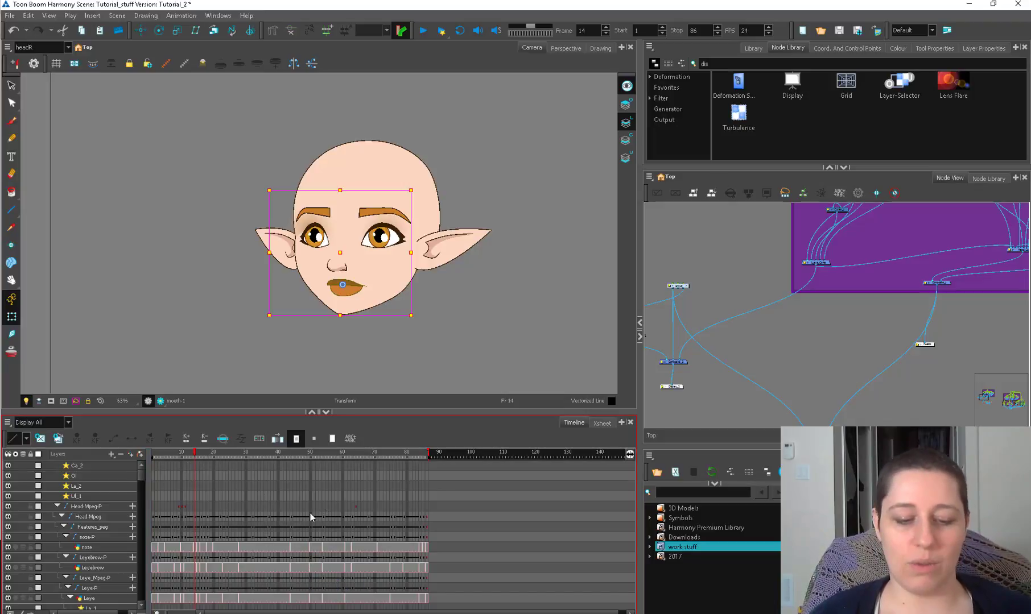
pyautogui.scroll(-1, 134, 475)
# Step: Set the Timeline's display to headR and shrink the Timeline area to enlarge the Camera view
pyautogui.click(66, 423)
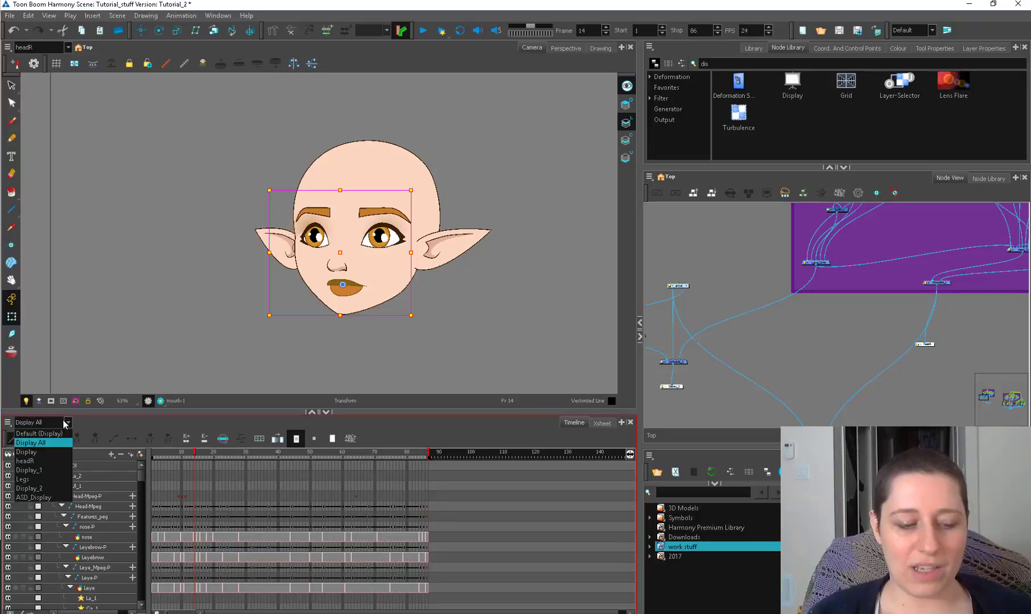
pyautogui.click(56, 452)
pyautogui.moveTo(142, 488)
pyautogui.mouseDown()
pyautogui.moveTo(136, 576)
pyautogui.moveTo(138, 478)
pyautogui.mouseUp()
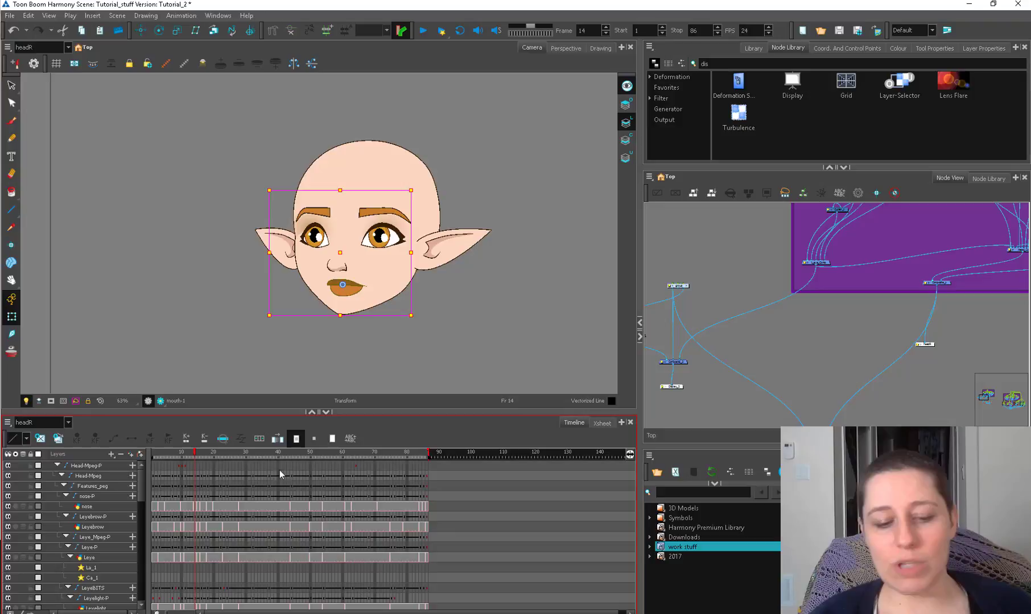
pyautogui.moveTo(297, 412); pyautogui.dragTo(297, 456)
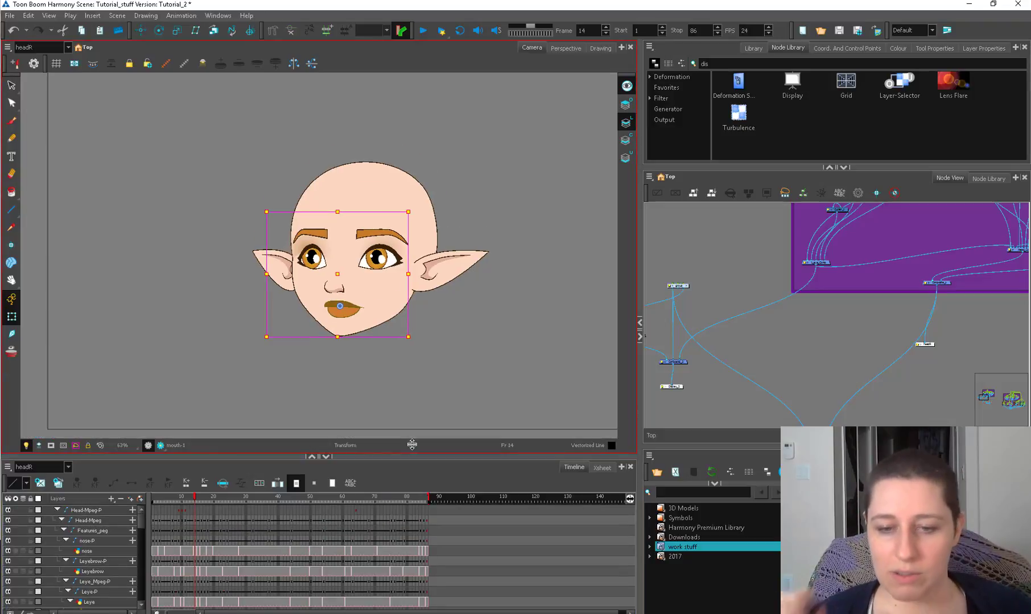
# Step: Select a pupil in the Camera view, locate it in the Node View, and select the LeyeBITS and ReyeBITS pegs
pyautogui.click(463, 292)
pyautogui.click(371, 260)
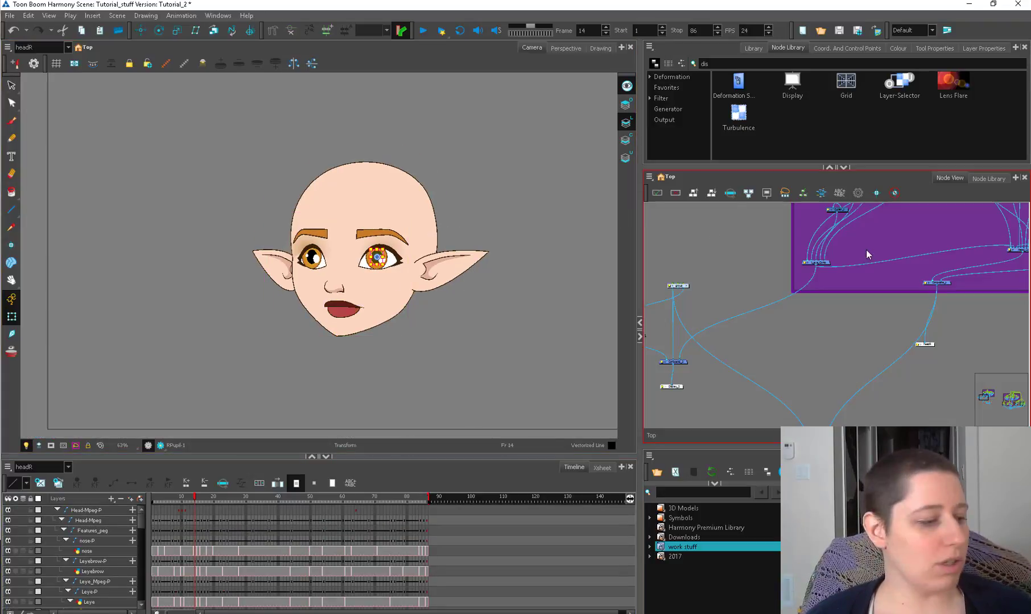
pyautogui.press('o')
pyautogui.moveTo(926, 279); pyautogui.dragTo(955, 281)
pyautogui.scroll(2, 954, 281)
pyautogui.click(929, 257)
pyautogui.moveTo(685, 258); pyautogui.dragTo(850, 266)
pyautogui.click(717, 266)
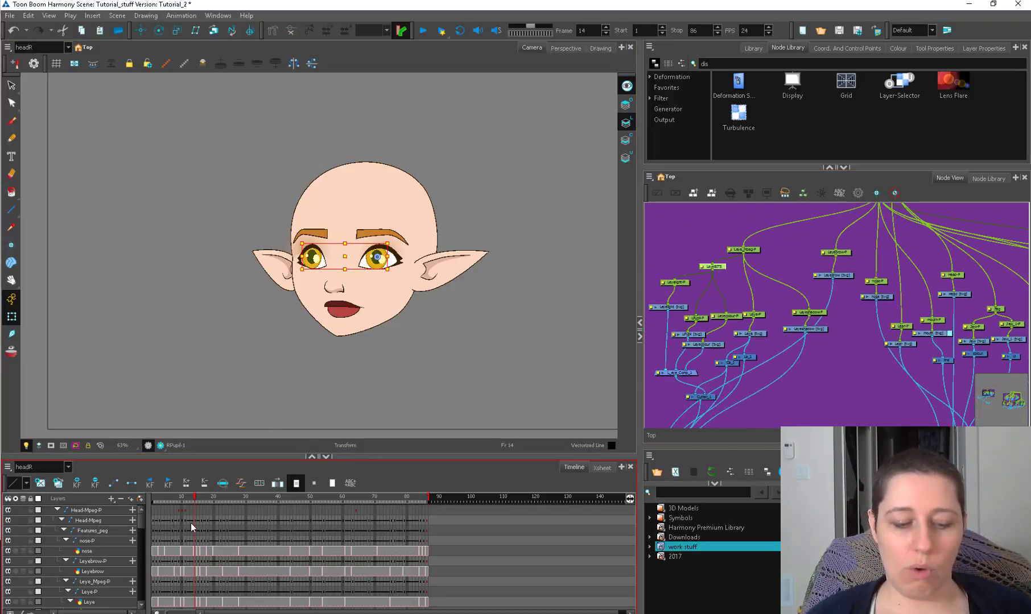
# Step: Tag the two selected eye pegs and switch the Timeline to View Tagged Layers
pyautogui.rightClick(368, 253)
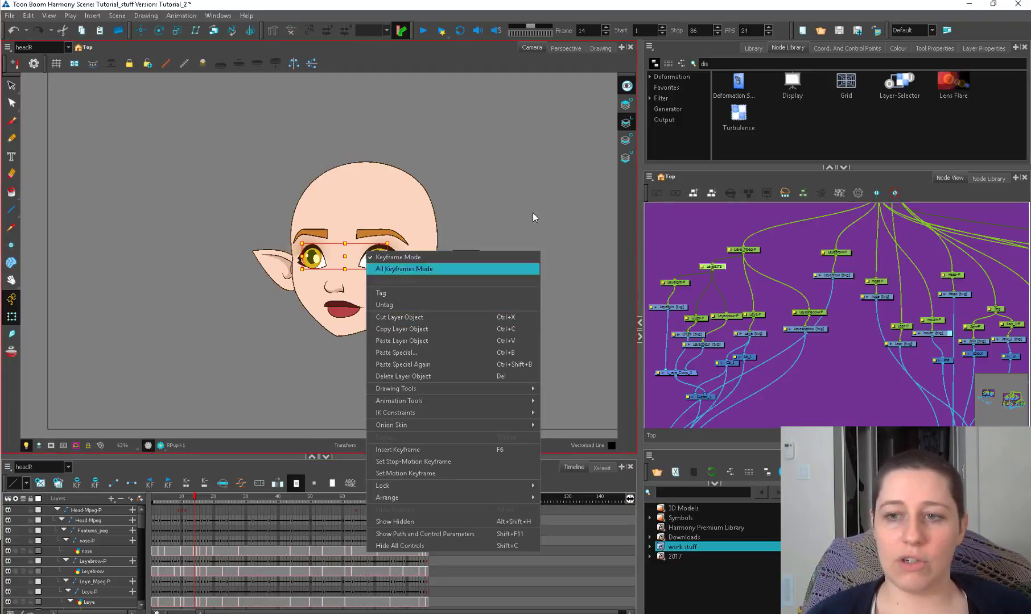
pyautogui.click(390, 294)
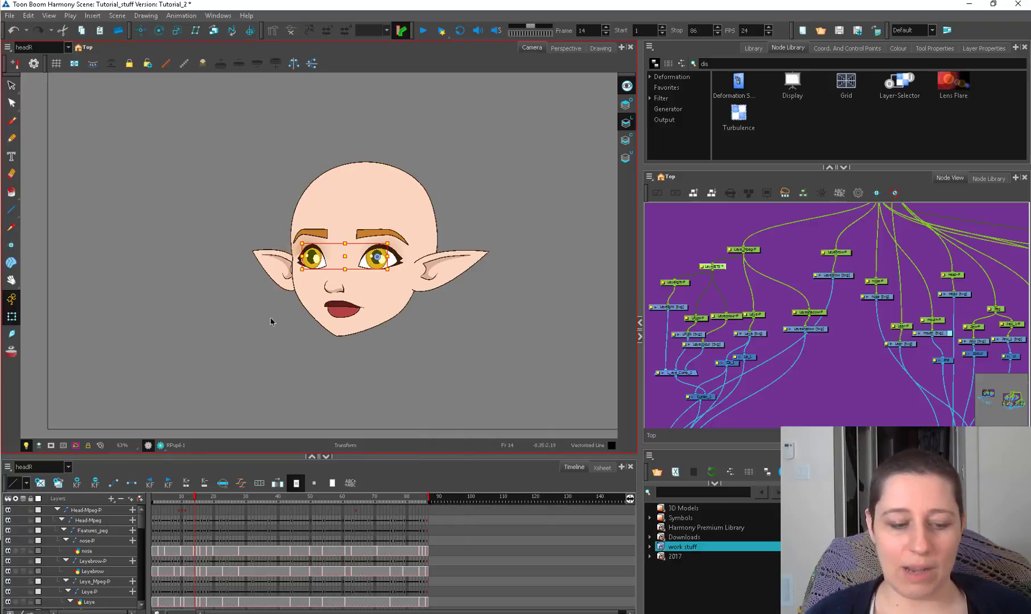
pyautogui.click(8, 467)
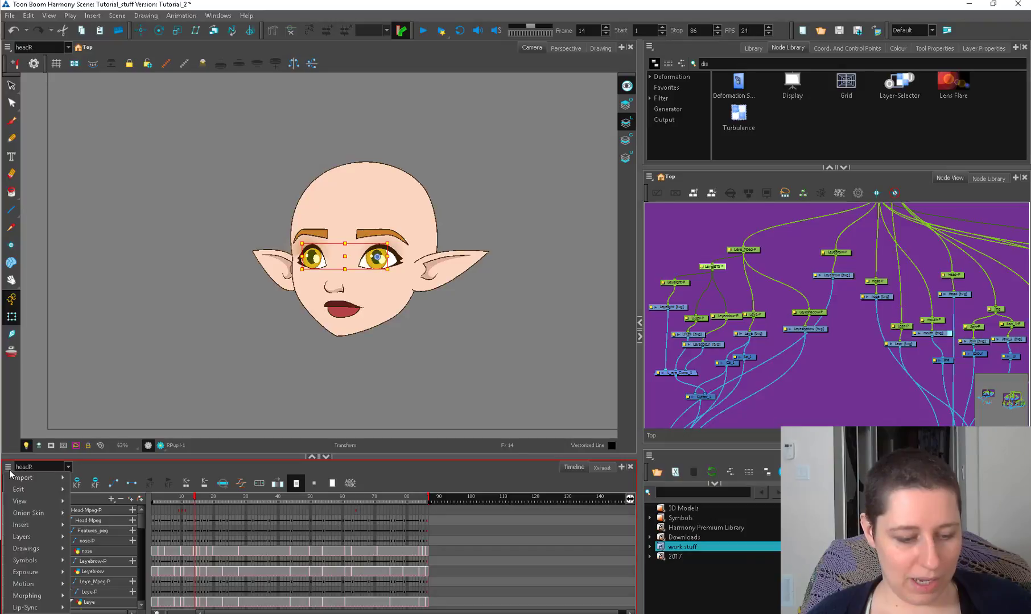
pyautogui.moveTo(28, 505)
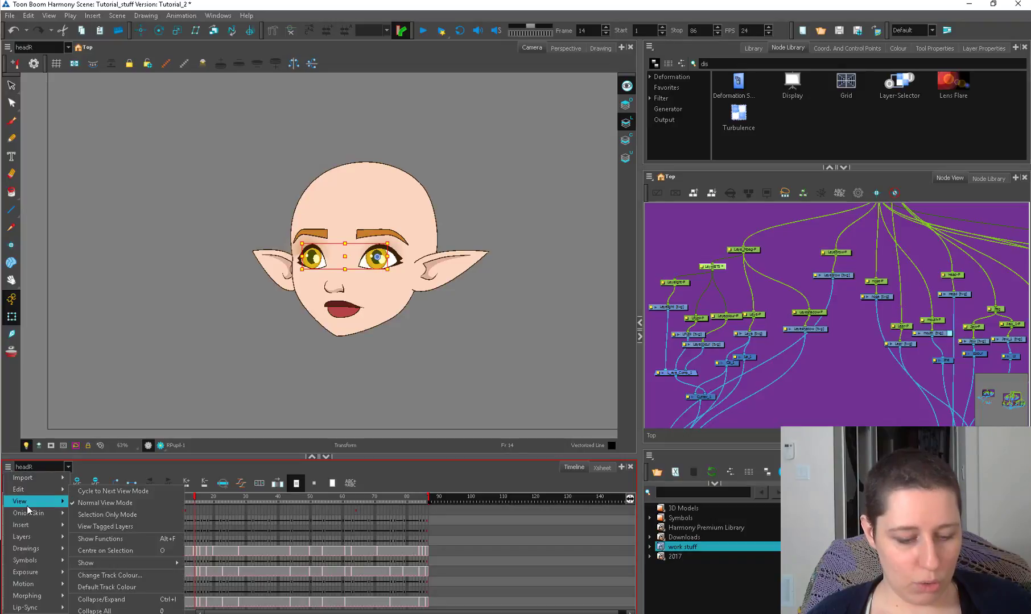
pyautogui.click(98, 528)
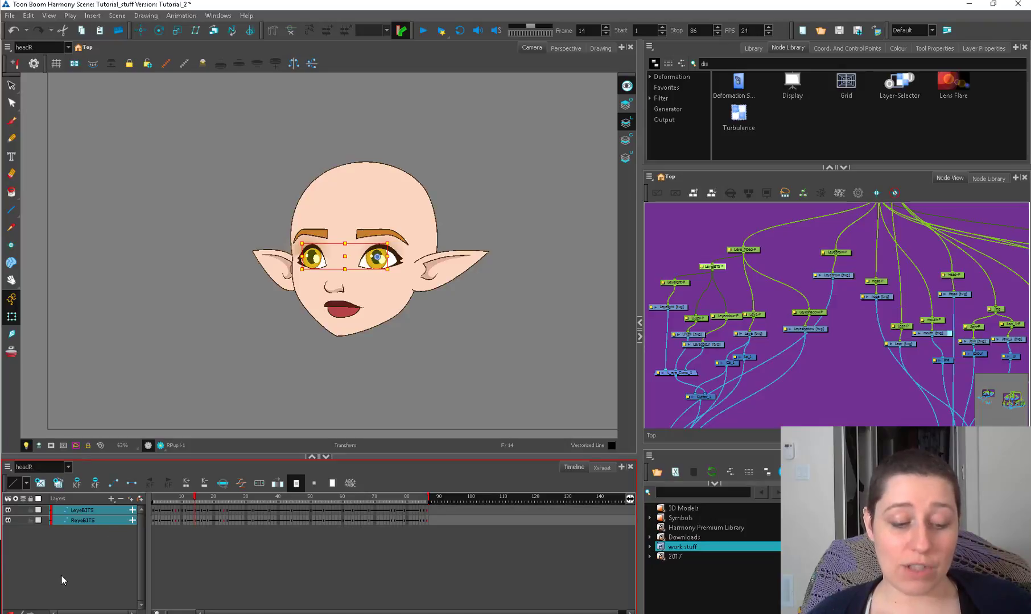
# Step: Inspect the LeyeBITS layer's keyframe at frame 8 and move the playhead to frame 24
pyautogui.click(698, 243)
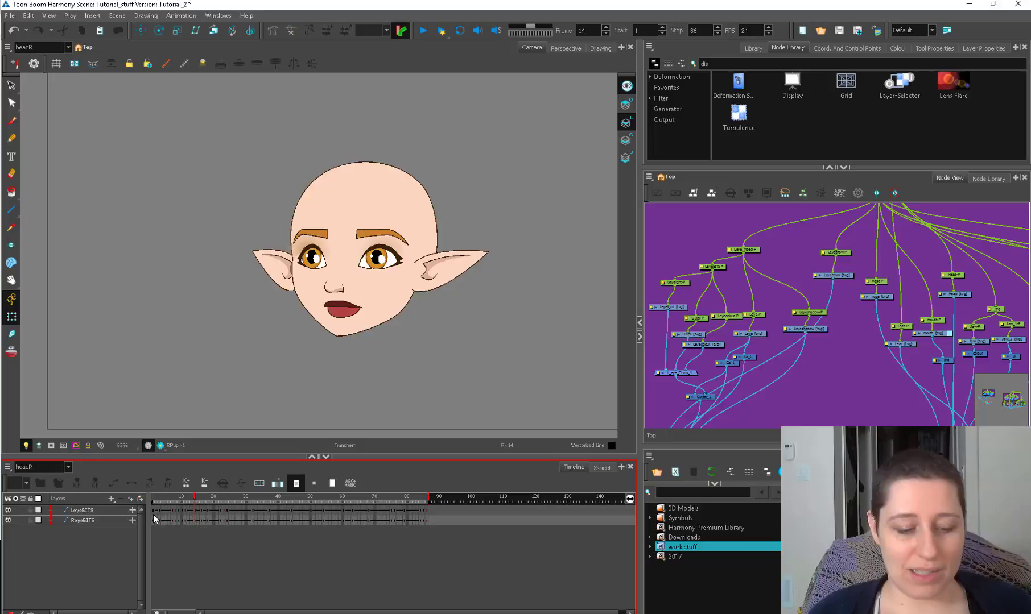
pyautogui.click(176, 510)
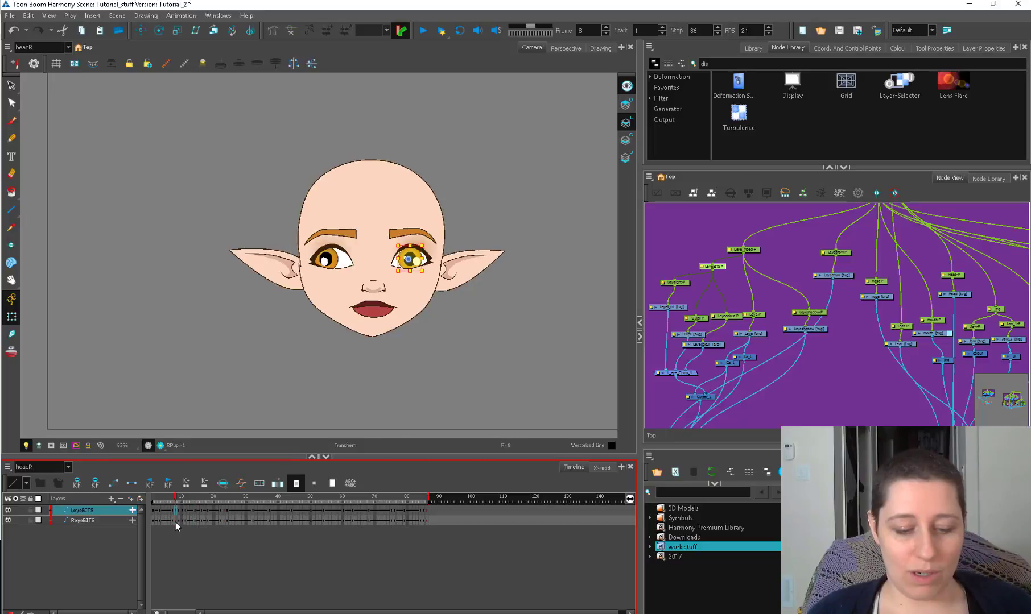
pyautogui.click(132, 510)
pyautogui.click(132, 511)
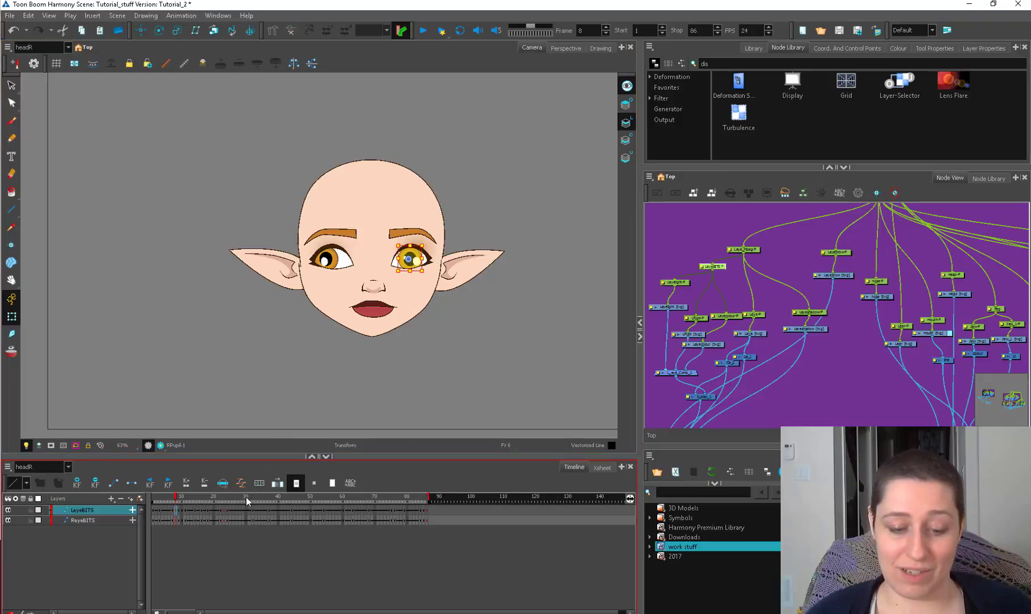
pyautogui.moveTo(247, 501)
pyautogui.mouseDown()
pyautogui.moveTo(278, 499)
pyautogui.moveTo(227, 501)
pyautogui.mouseUp()
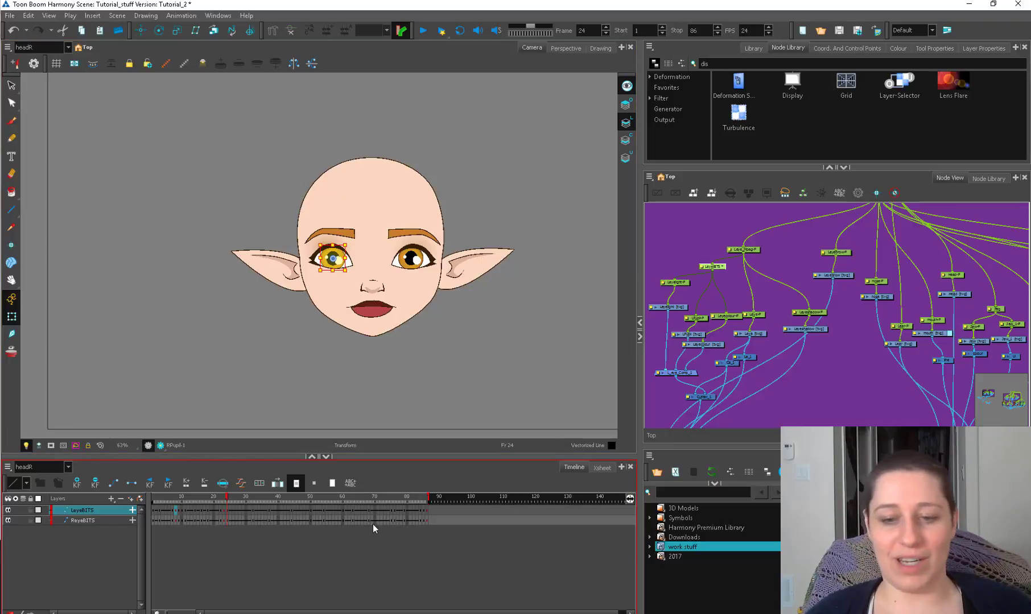
# Step: Return the Timeline to Normal View Mode and deselect the eye peg in the Camera view
pyautogui.click(7, 467)
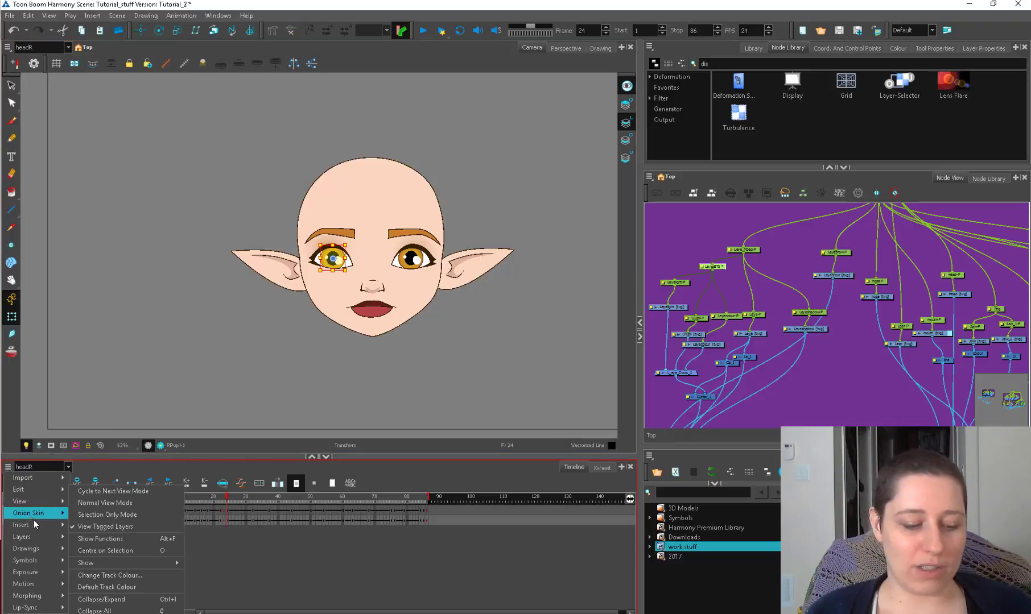
pyautogui.moveTo(44, 540)
pyautogui.moveTo(43, 501)
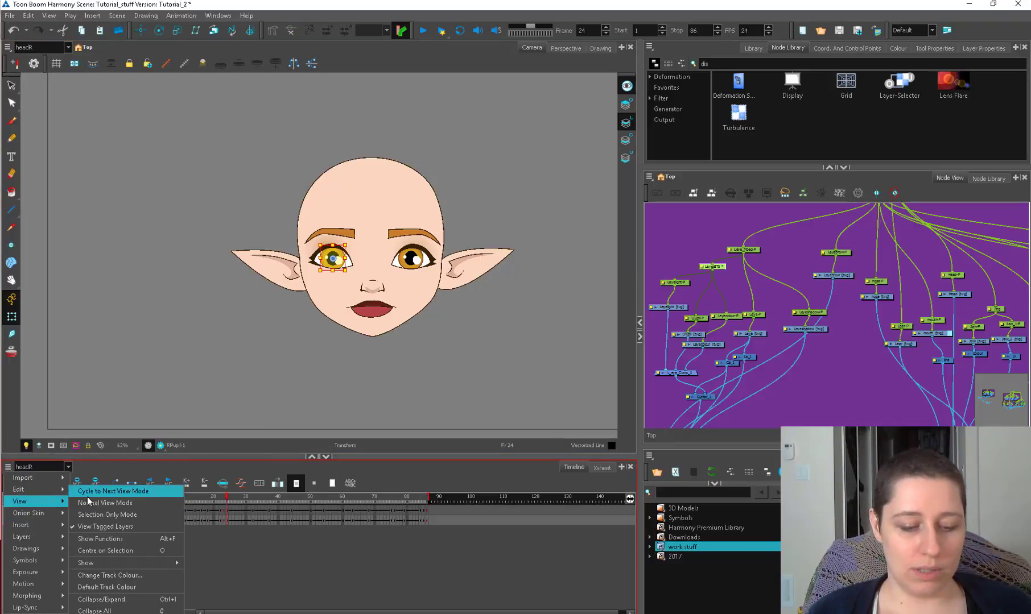
pyautogui.click(130, 506)
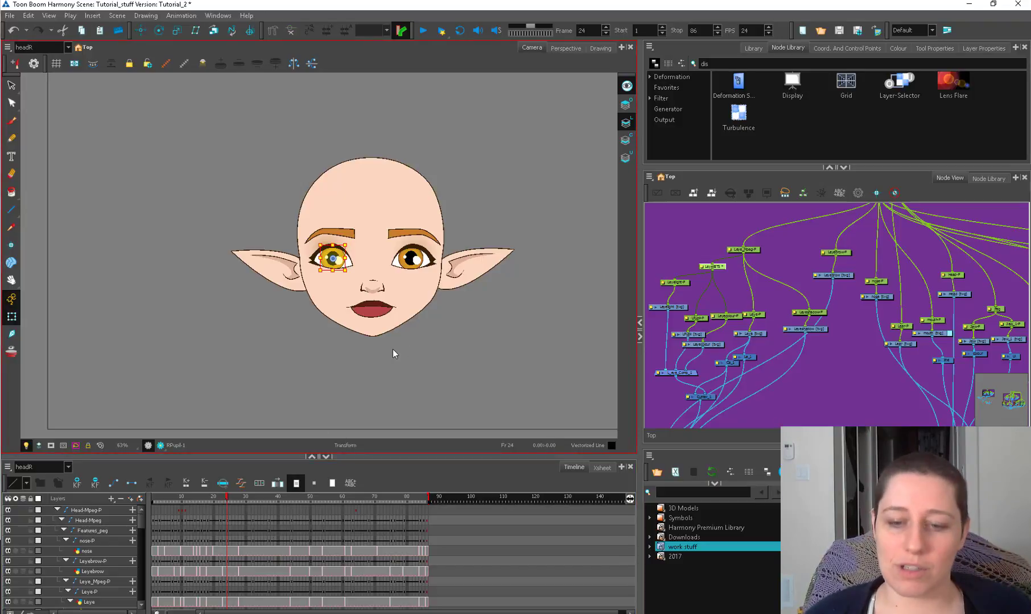
pyautogui.click(461, 317)
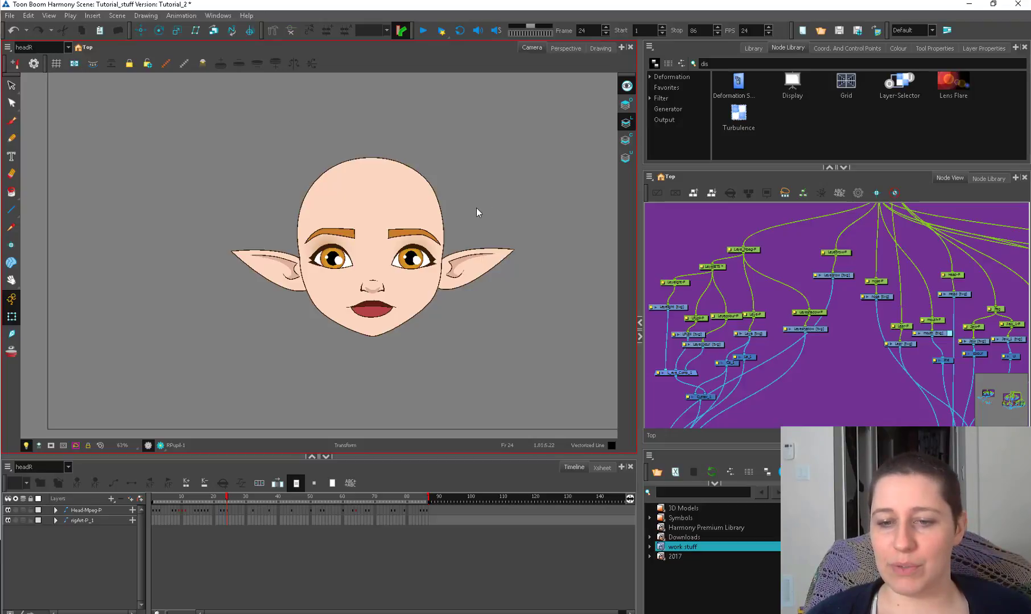
pyautogui.moveTo(477, 209); pyautogui.dragTo(451, 212)
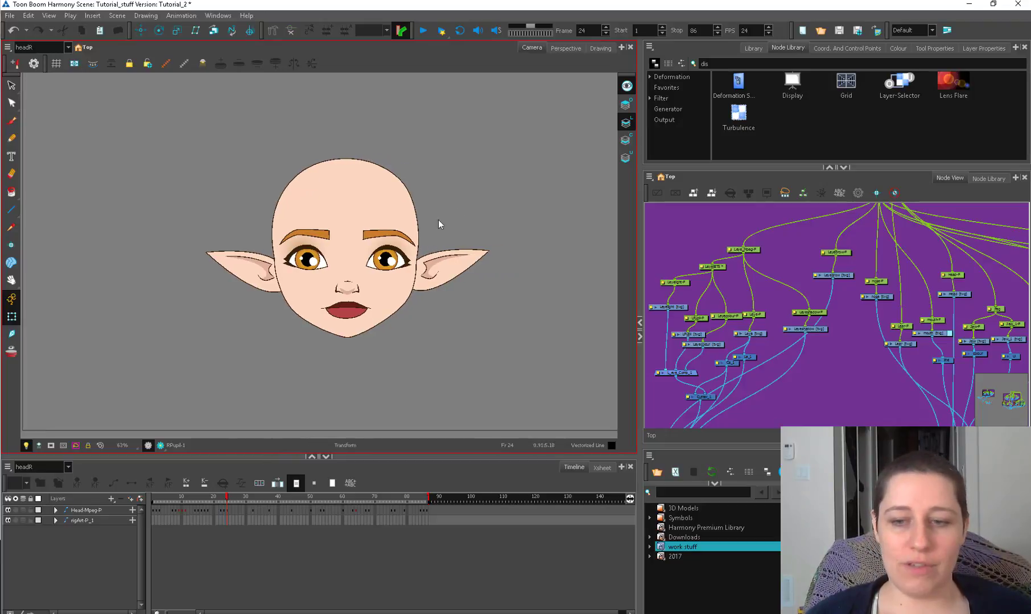
# Step: Compare the context menus of the Node View and the Camera view while the Transform tool is active
pyautogui.rightClick(687, 227)
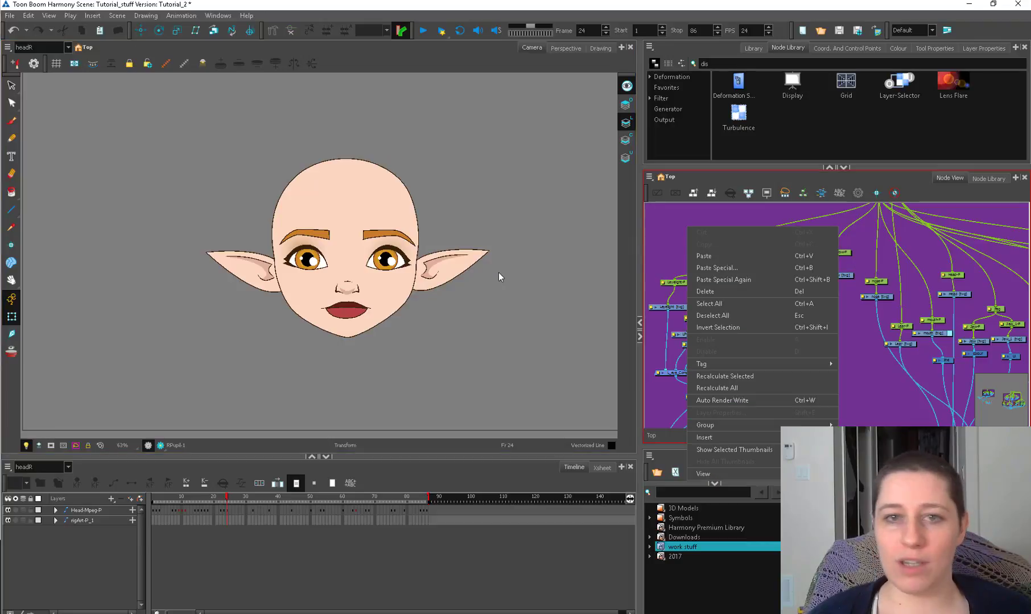
pyautogui.click(691, 212)
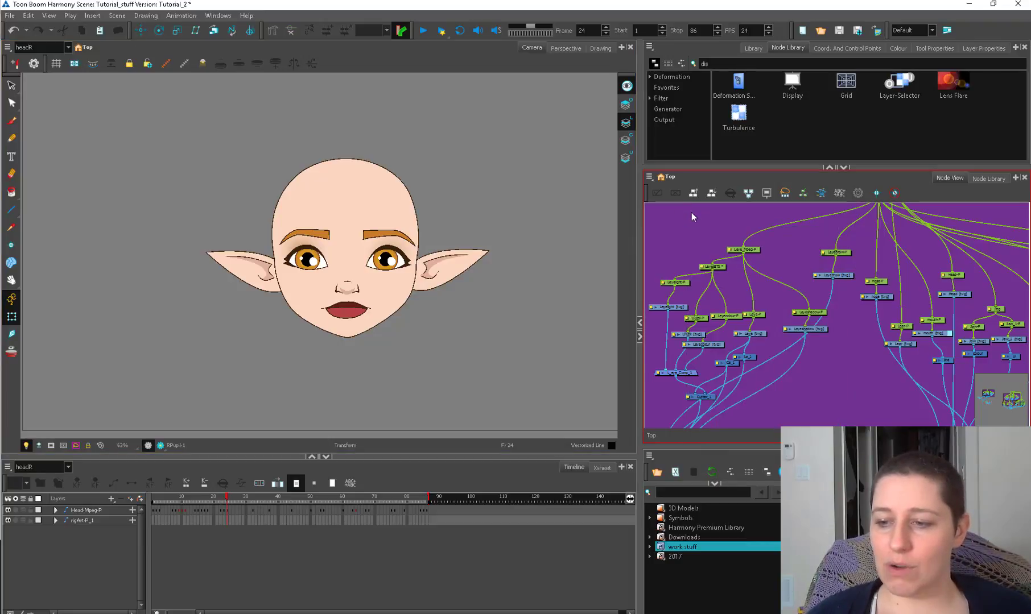
pyautogui.rightClick(691, 218)
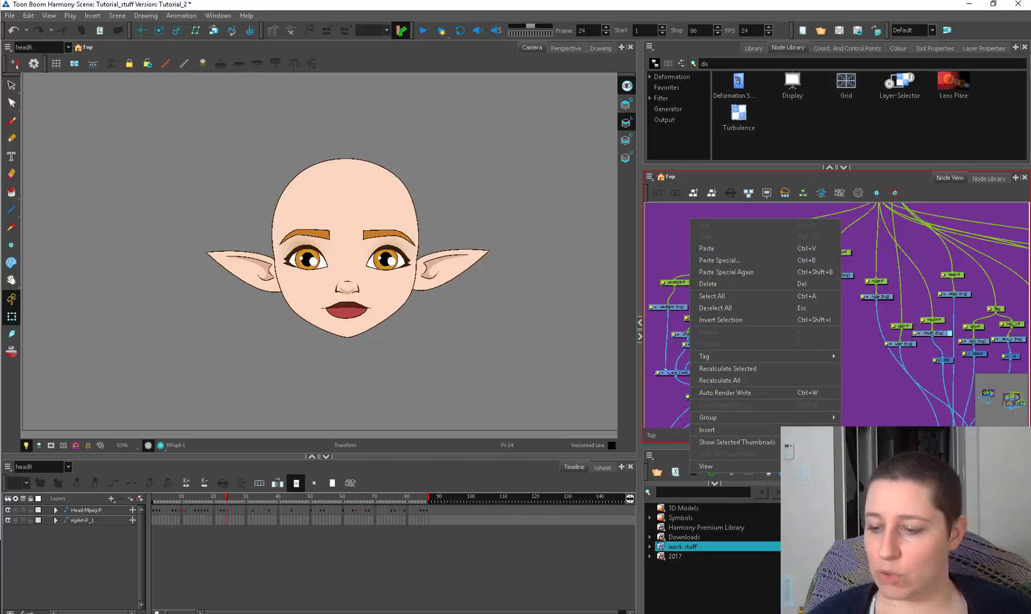
pyautogui.rightClick(505, 296)
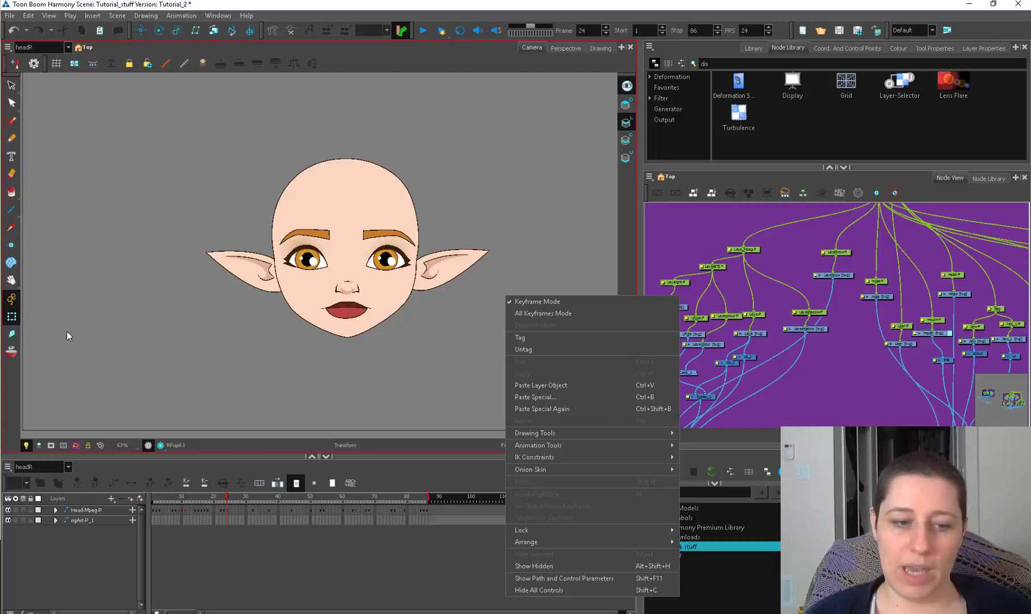
pyautogui.click(101, 327)
# Step: Activate the Select tool and compare the context menus of the Camera view, Node View and Node Library
pyautogui.hotkey('alt', 's')
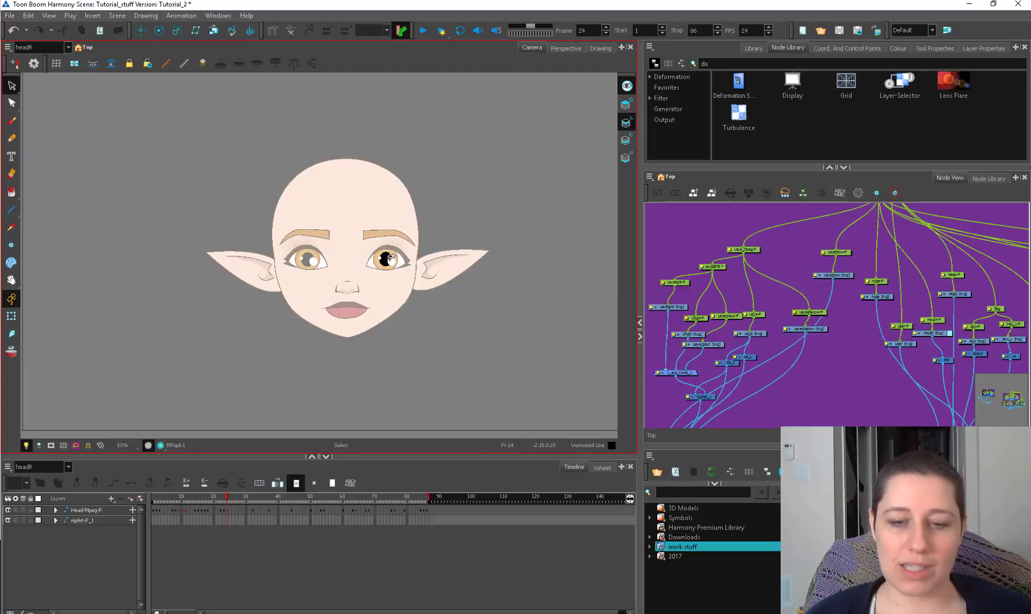
pyautogui.rightClick(419, 249)
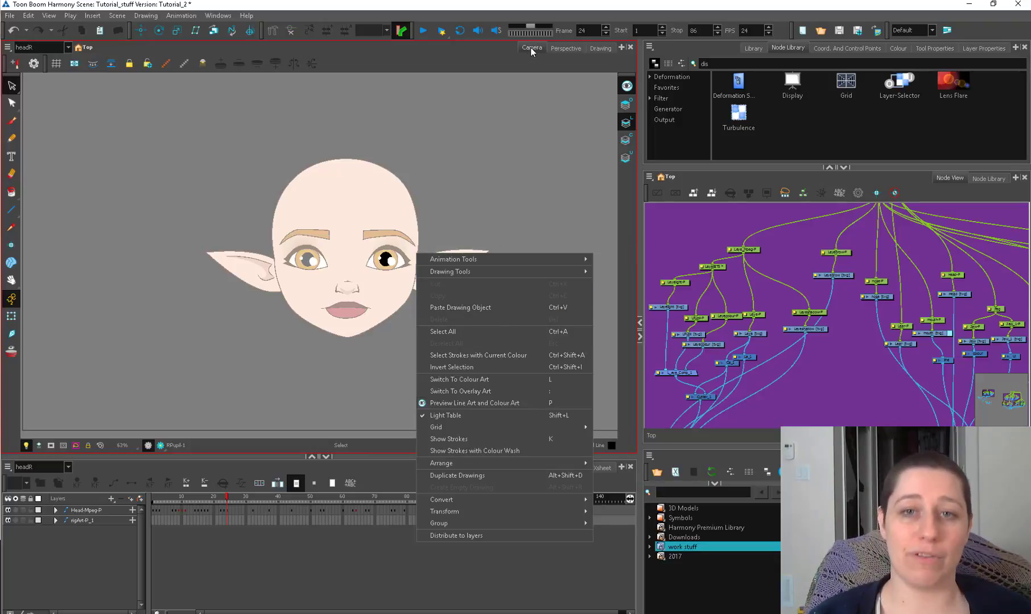
pyautogui.rightClick(679, 228)
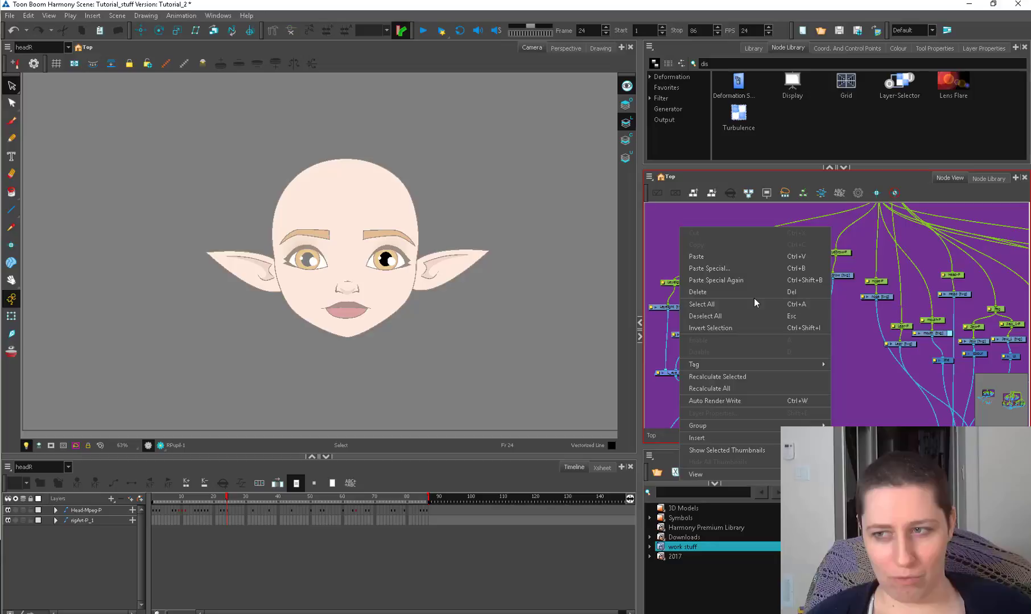
pyautogui.rightClick(782, 118)
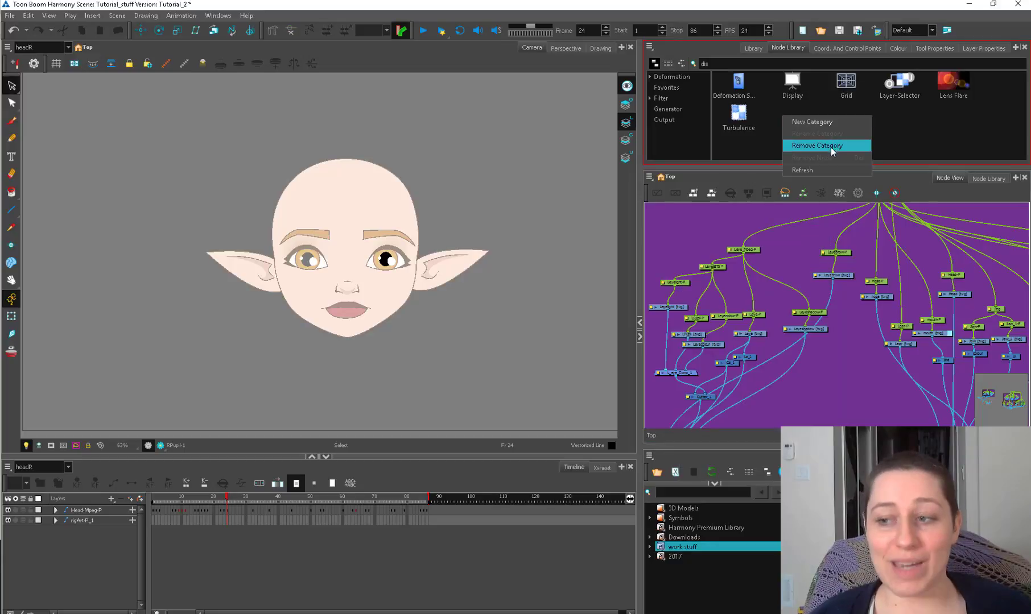
pyautogui.click(709, 232)
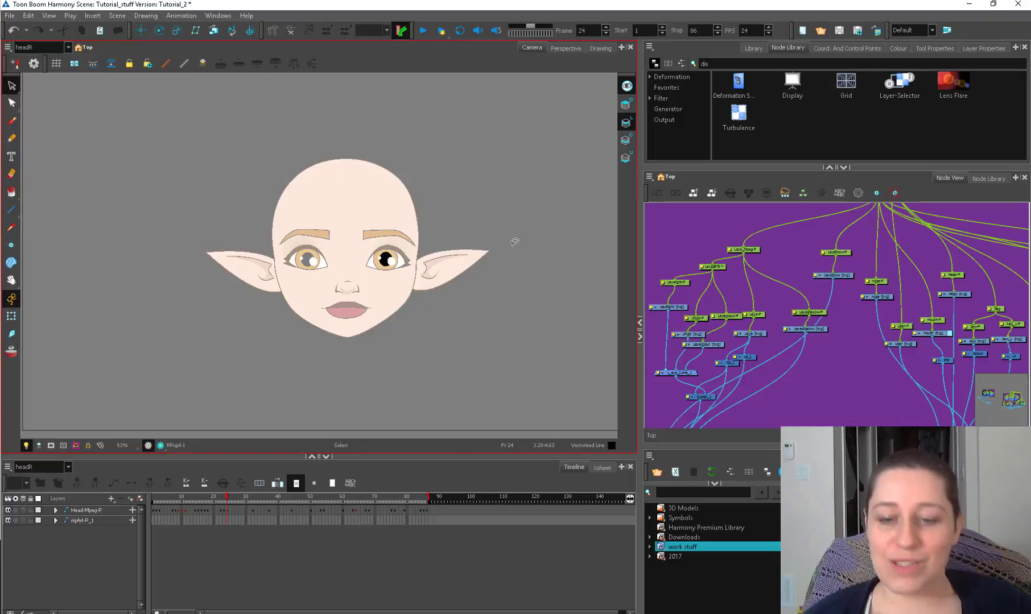
pyautogui.rightClick(455, 243)
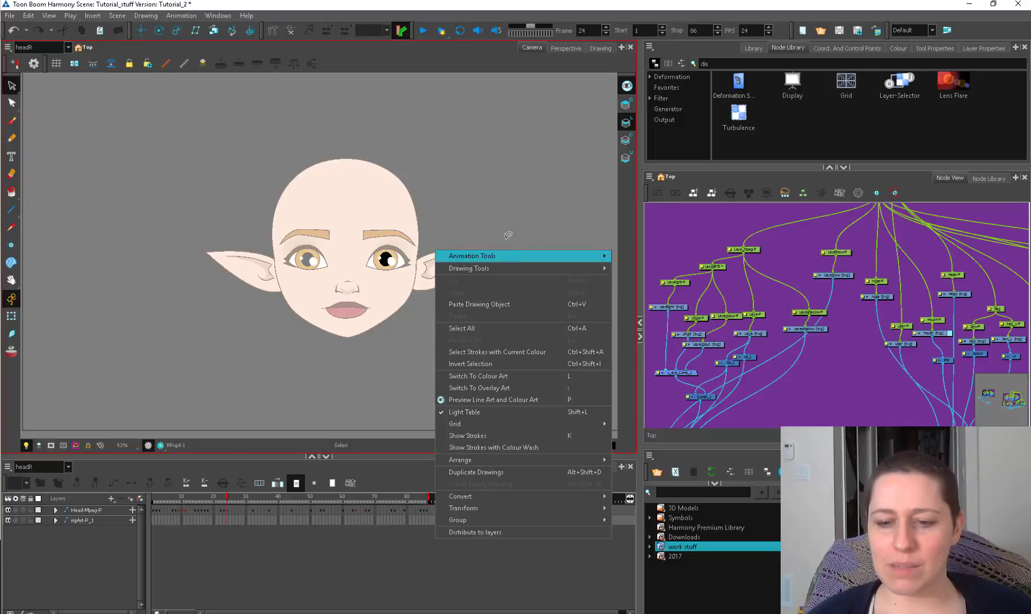
pyautogui.click(463, 239)
# Step: Select the Leye_Mpeg-P peg, check the Camera view's context menu, and switch back to the Transform tool
pyautogui.click(743, 250)
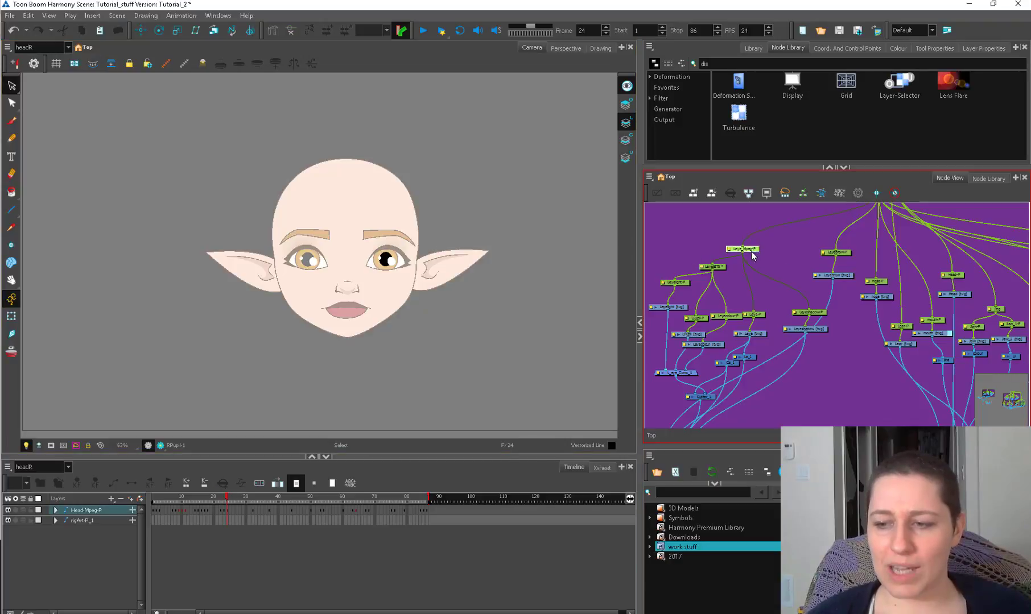
pyautogui.rightClick(392, 280)
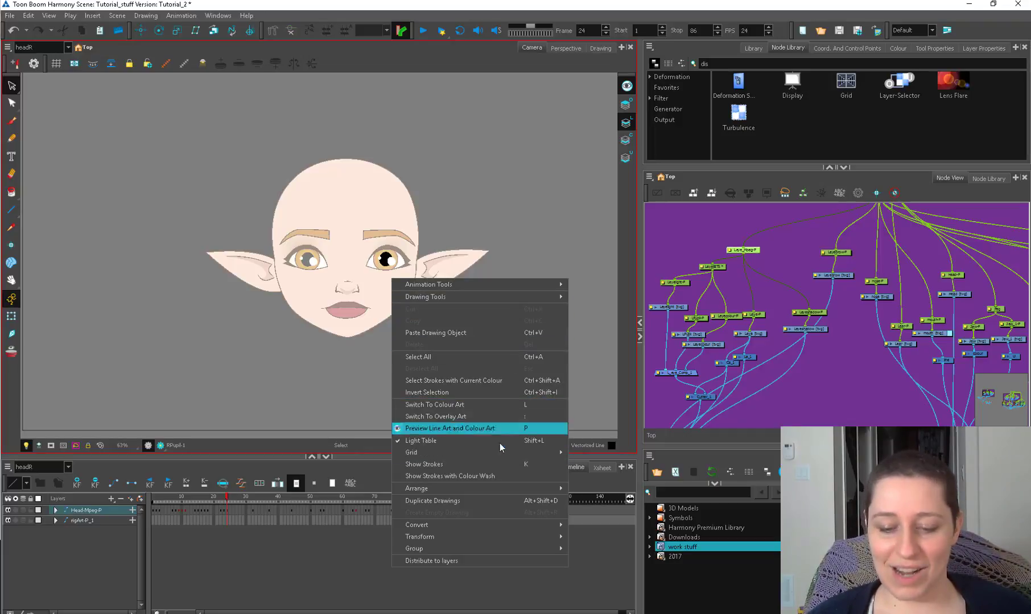
pyautogui.click(482, 238)
pyautogui.hotkey('shift', 't')
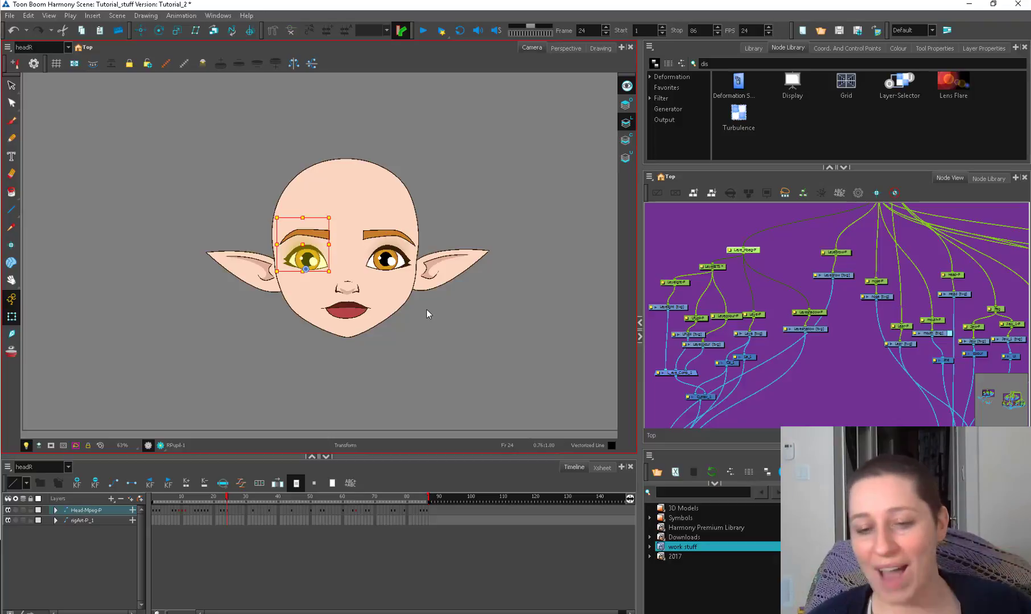
# Step: Compare the Camera view's context menus with the eye peg selected and with nothing selected while the Transform tool is active
pyautogui.rightClick(365, 262)
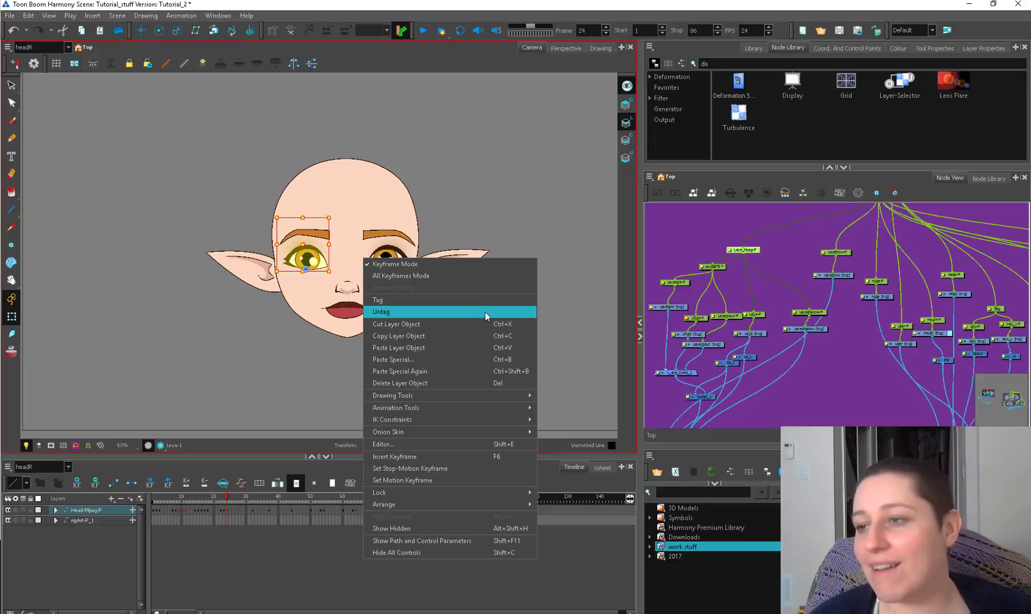
pyautogui.click(484, 225)
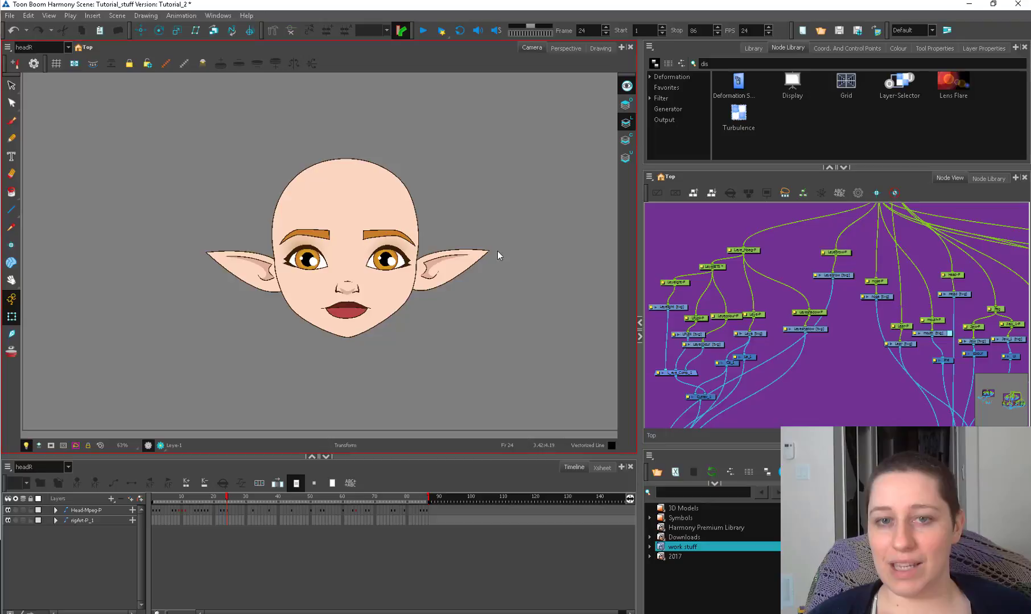
pyautogui.rightClick(476, 227)
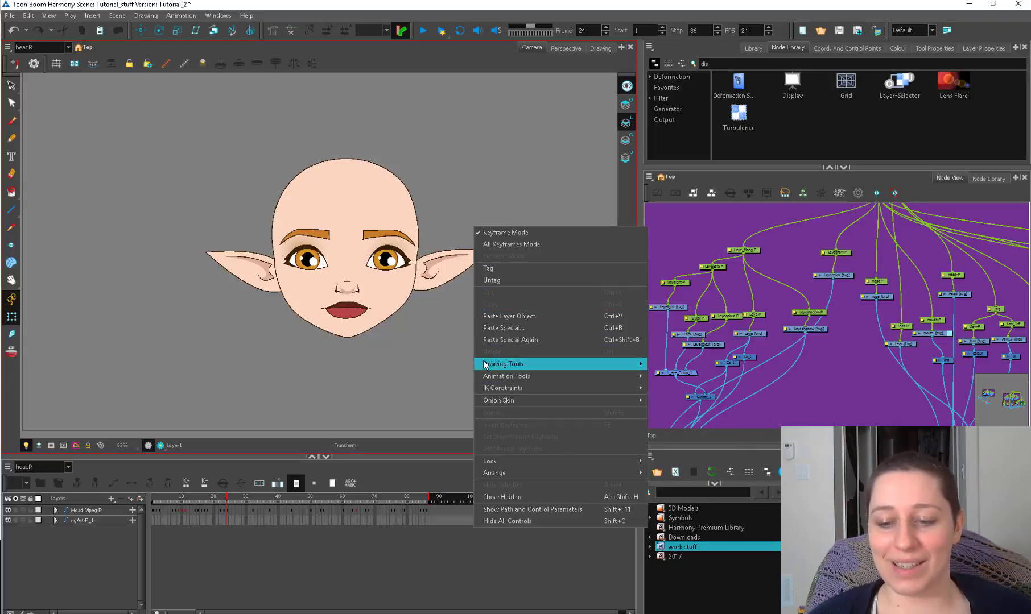
pyautogui.click(440, 316)
# Step: Select the Reyecolour iris with the Transform tool and check its context menu in the Camera view
pyautogui.hotkey('alt', 's')
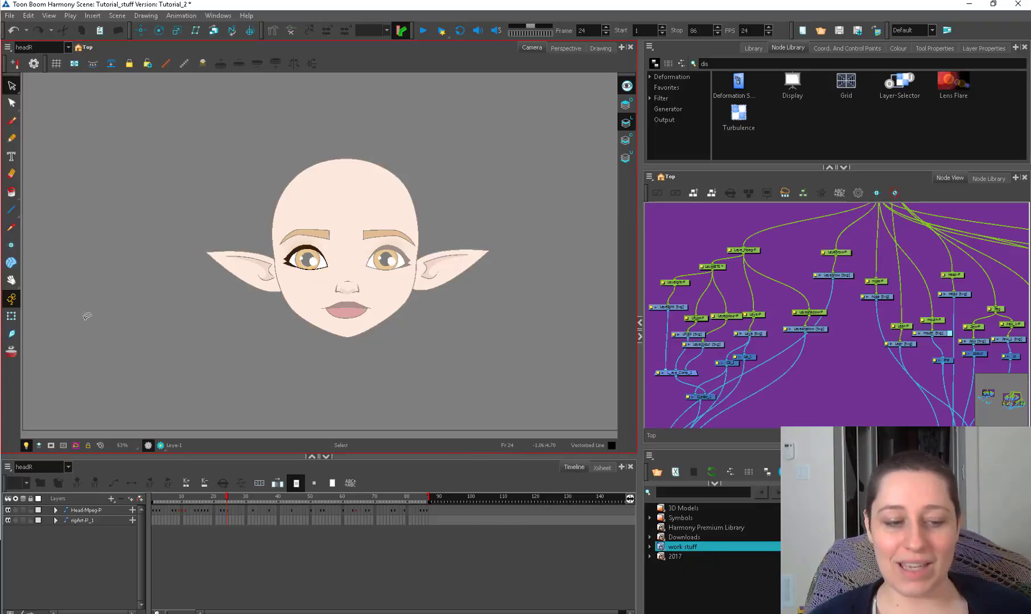
pyautogui.click(12, 317)
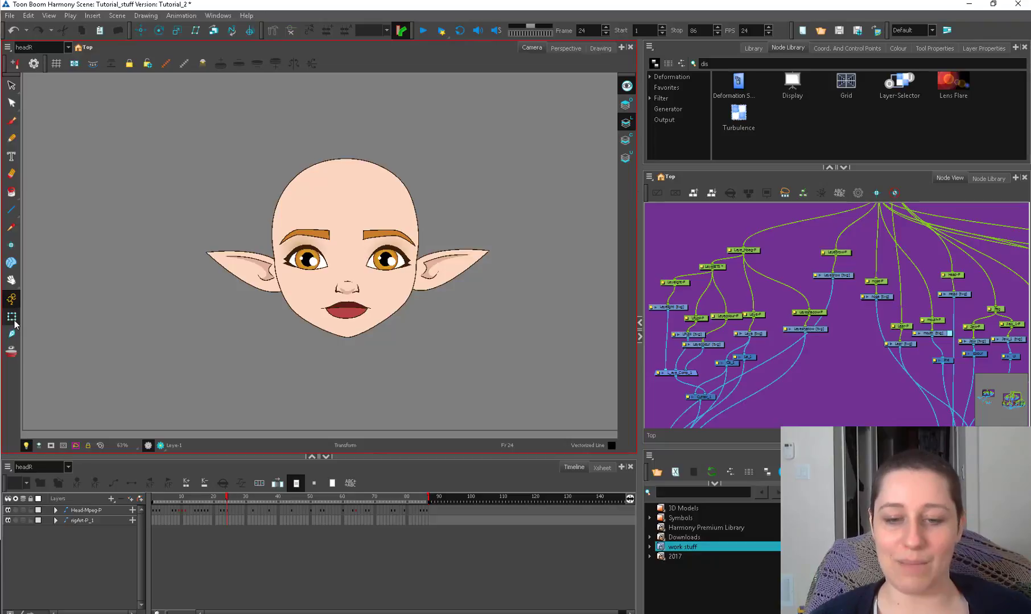
pyautogui.click(396, 256)
pyautogui.rightClick(411, 254)
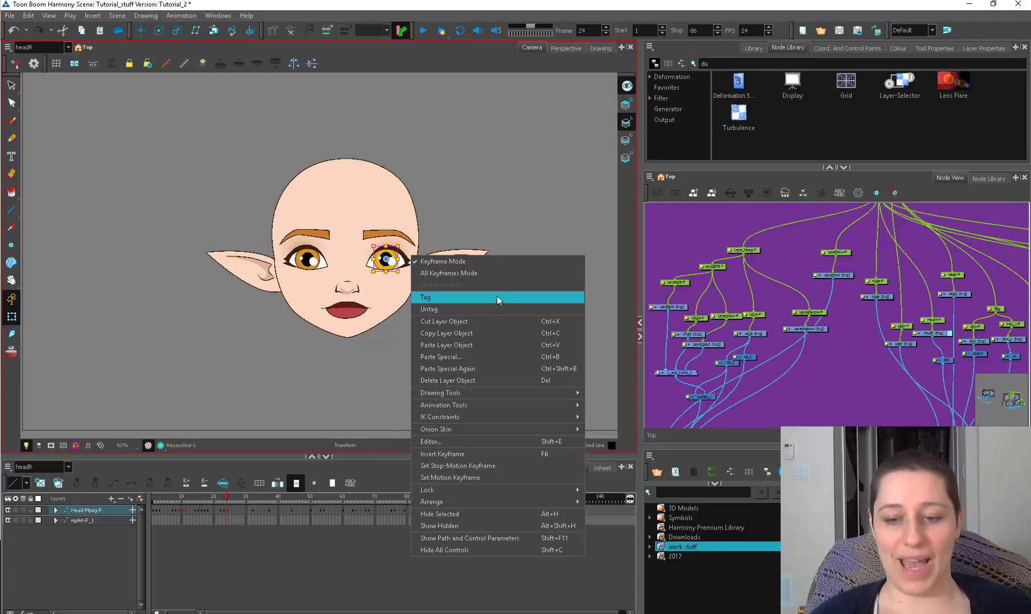
pyautogui.click(449, 200)
# Step: Activate the Select tool and examine the Camera view's context menu, including the Animation Tools options
pyautogui.hotkey('alt', 's')
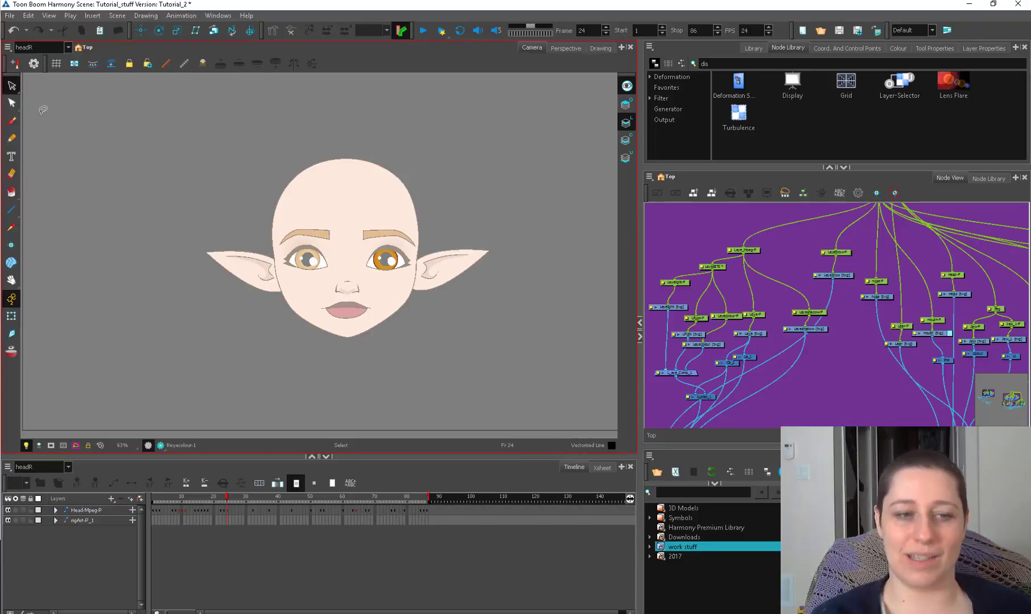
pyautogui.rightClick(418, 228)
pyautogui.moveTo(535, 234)
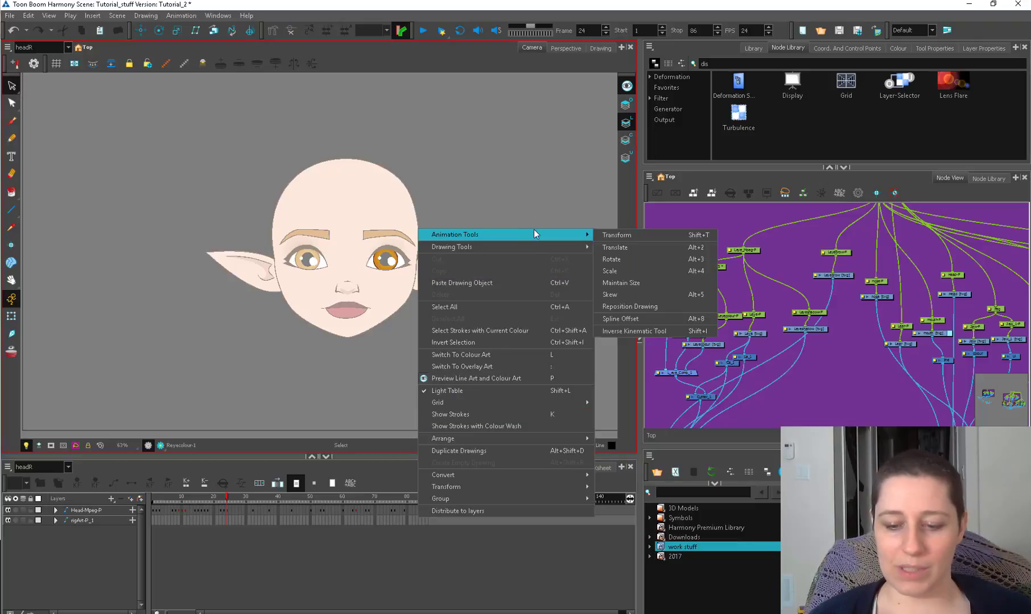
pyautogui.click(526, 212)
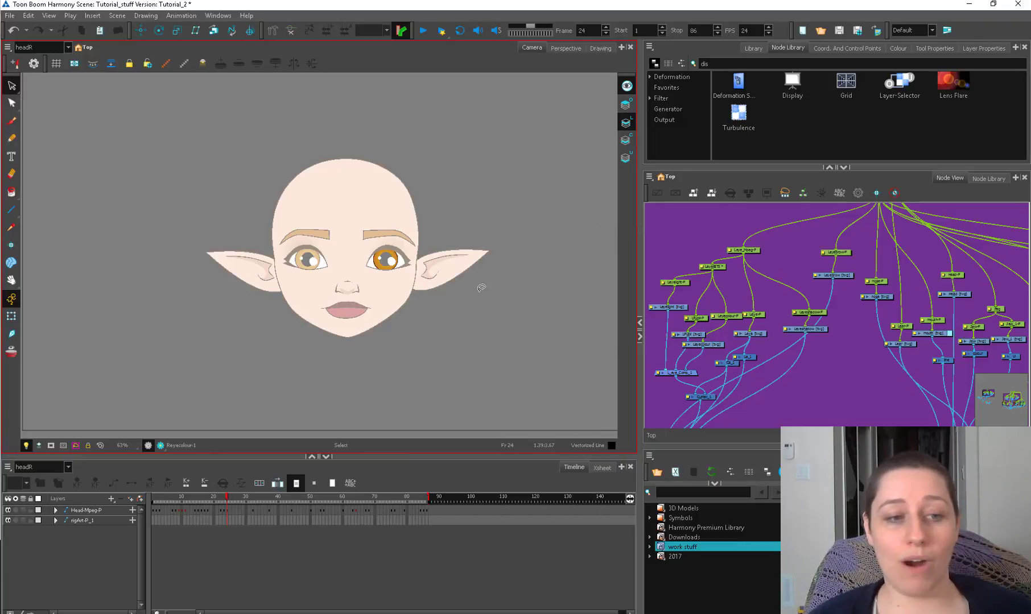
# Step: Pick the eyes2 colour from the iris outline and select all strokes that use the current colour
pyautogui.scroll(4, 449, 212)
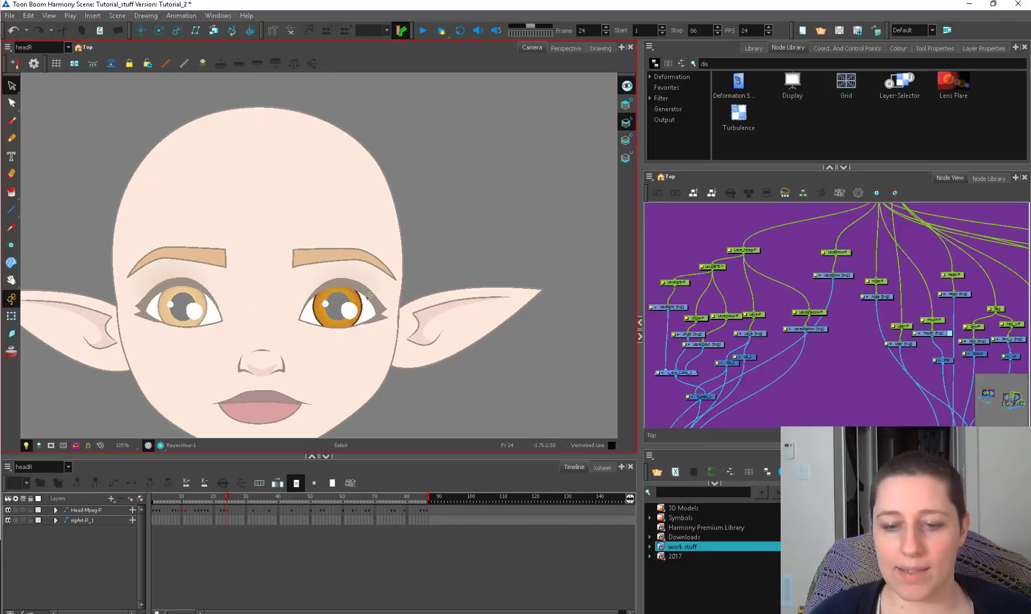
pyautogui.scroll(3, 369, 296)
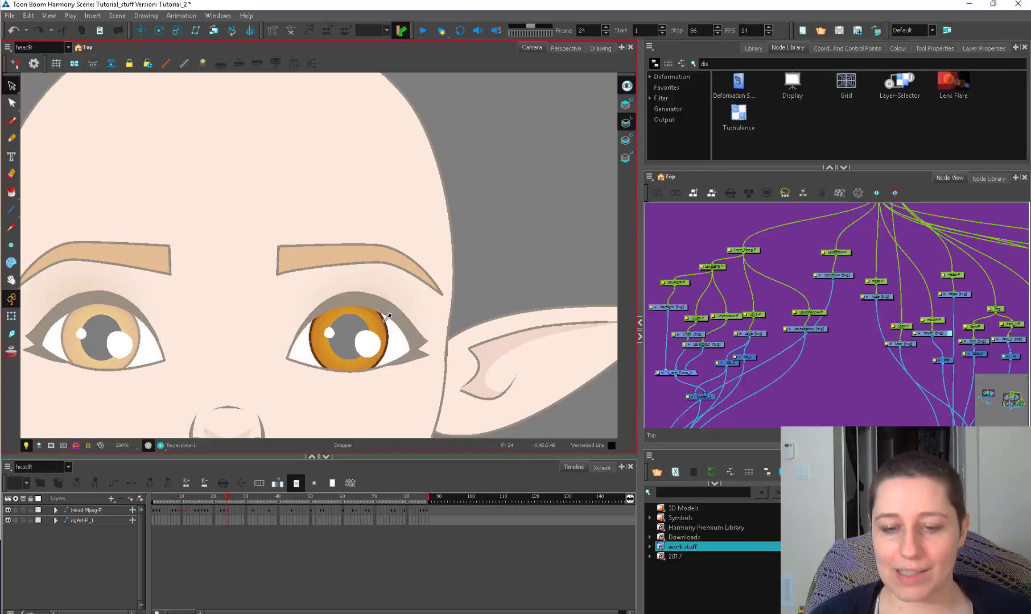
pyautogui.click(385, 320)
pyautogui.rightClick(372, 306)
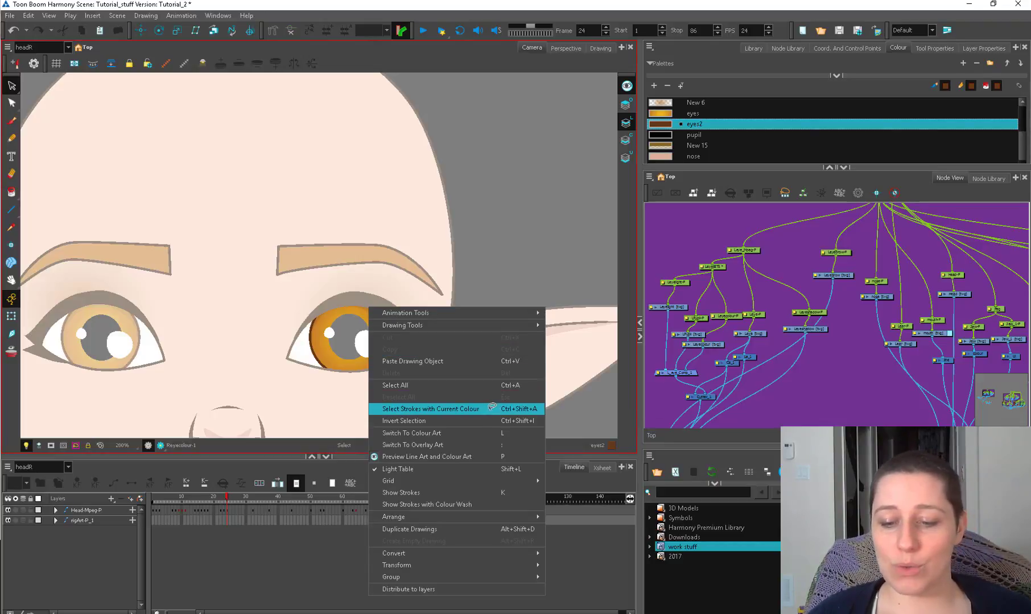
pyautogui.click(538, 409)
# Step: Undo a trial move of the selected iris artwork and show the current drawing on top
pyautogui.moveTo(349, 341); pyautogui.dragTo(461, 288)
pyautogui.hotkey('ctrl', 'z')
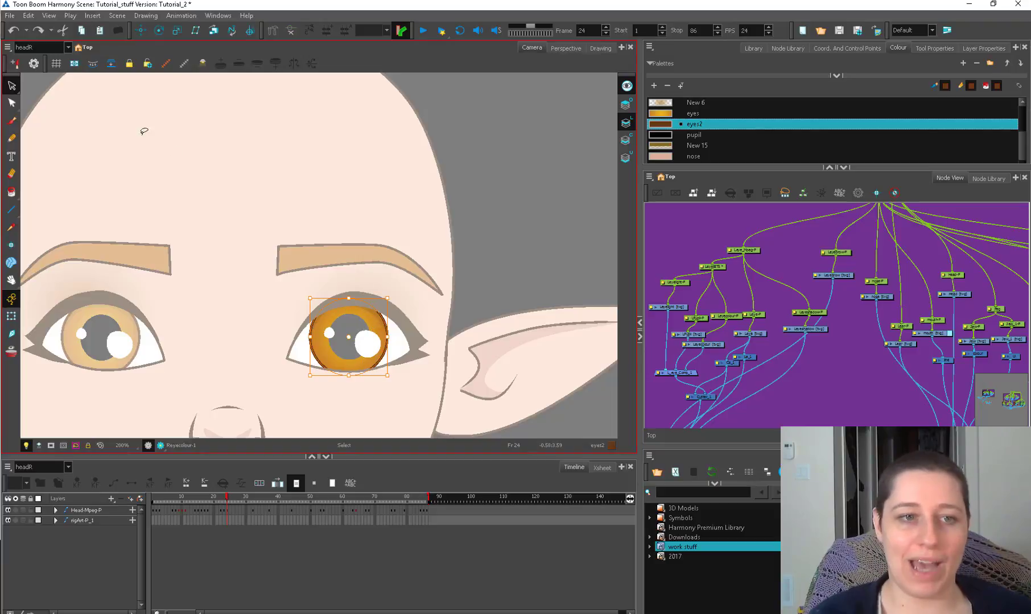
pyautogui.click(49, 16)
pyautogui.moveTo(149, 208)
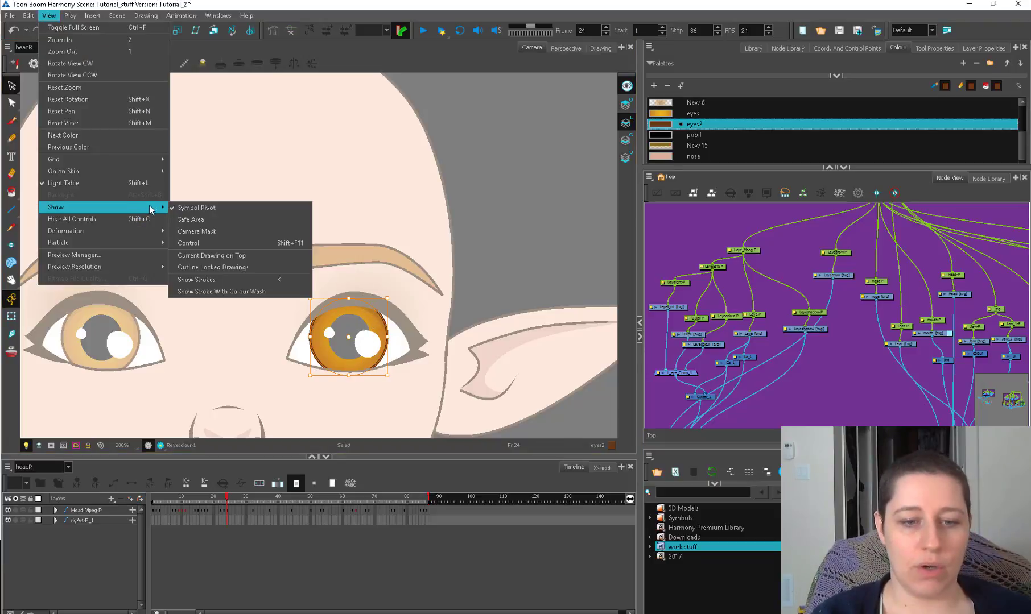
pyautogui.click(286, 257)
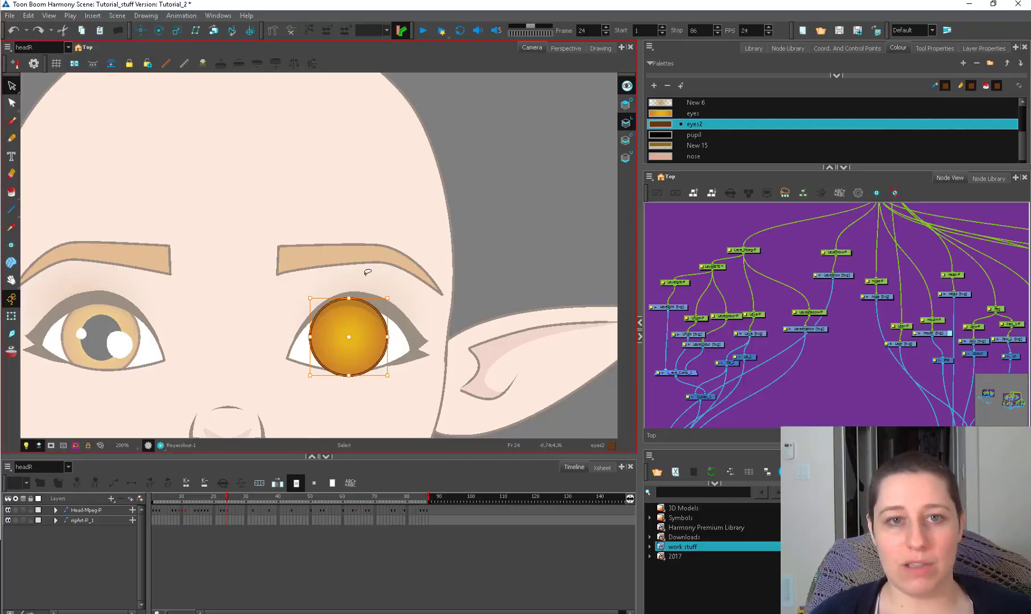
# Step: Reselect the strokes with the current colour, then try moving the iris fill out of its outline
pyautogui.rightClick(373, 308)
pyautogui.click(493, 411)
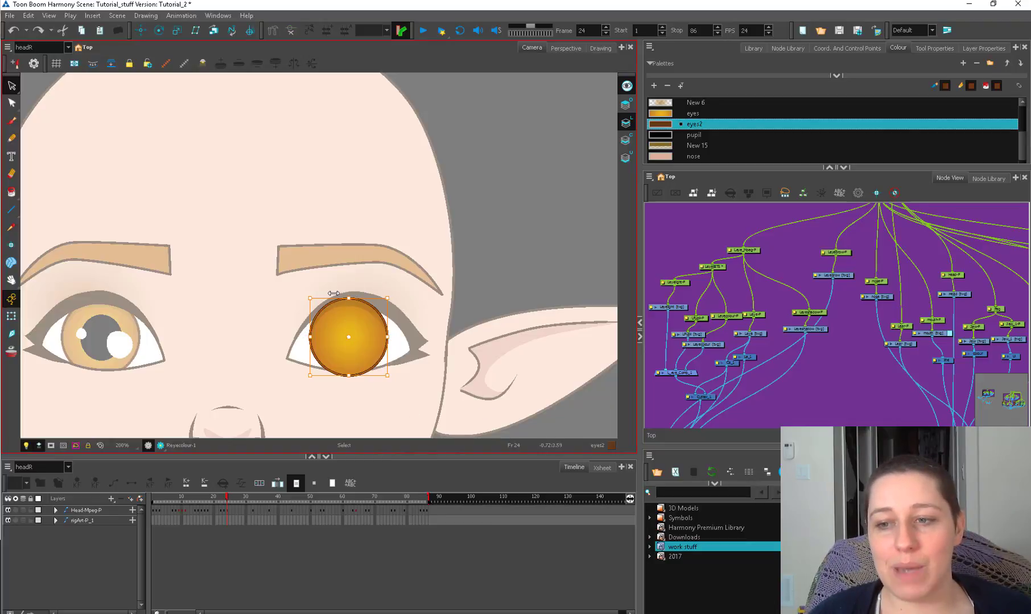
pyautogui.click(412, 288)
pyautogui.click(367, 301)
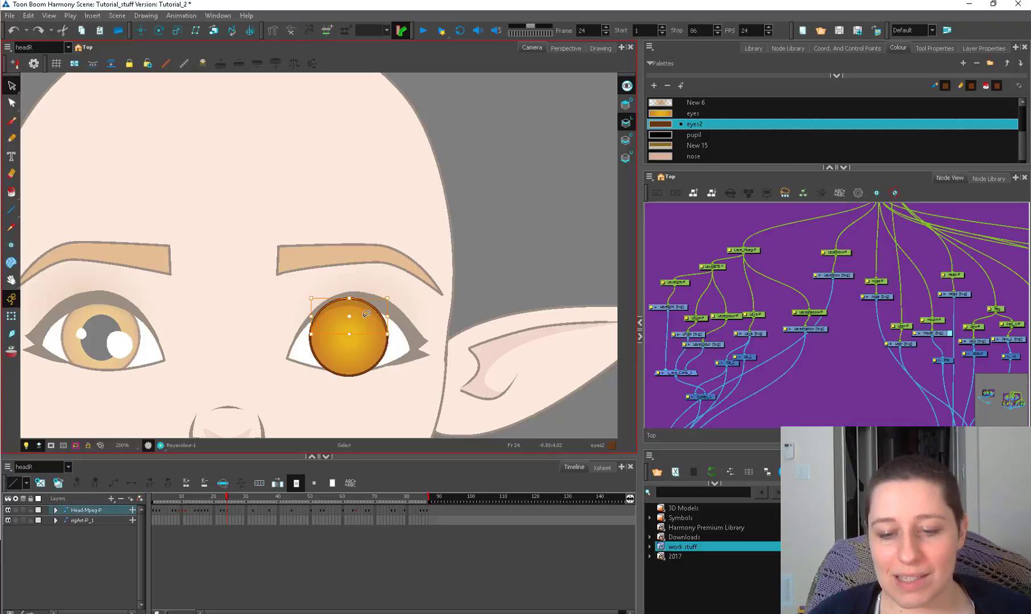
pyautogui.click(368, 322)
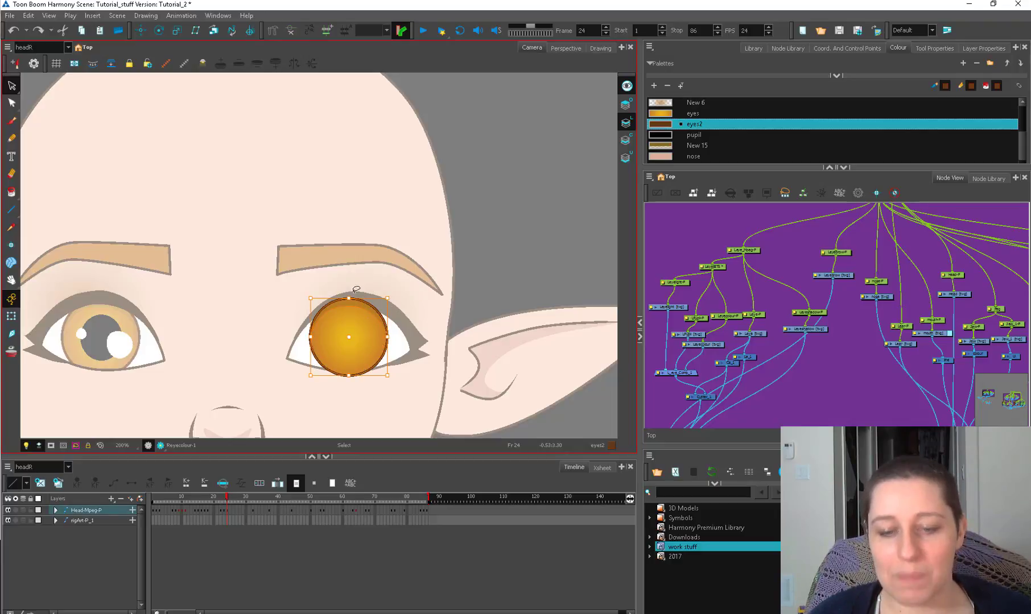
pyautogui.moveTo(355, 344); pyautogui.dragTo(457, 261)
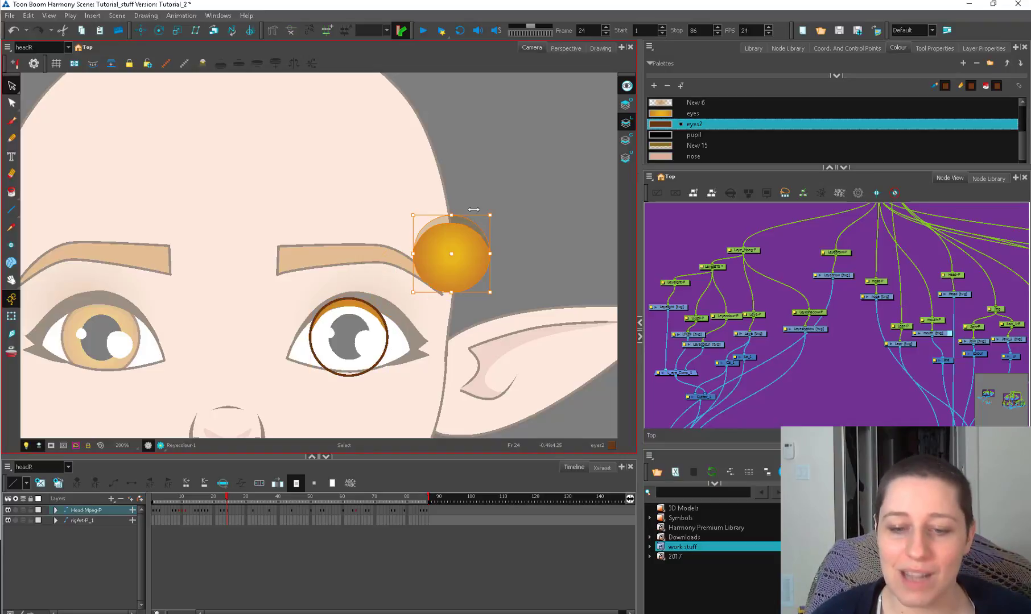
pyautogui.hotkey('ctrl', 'z')
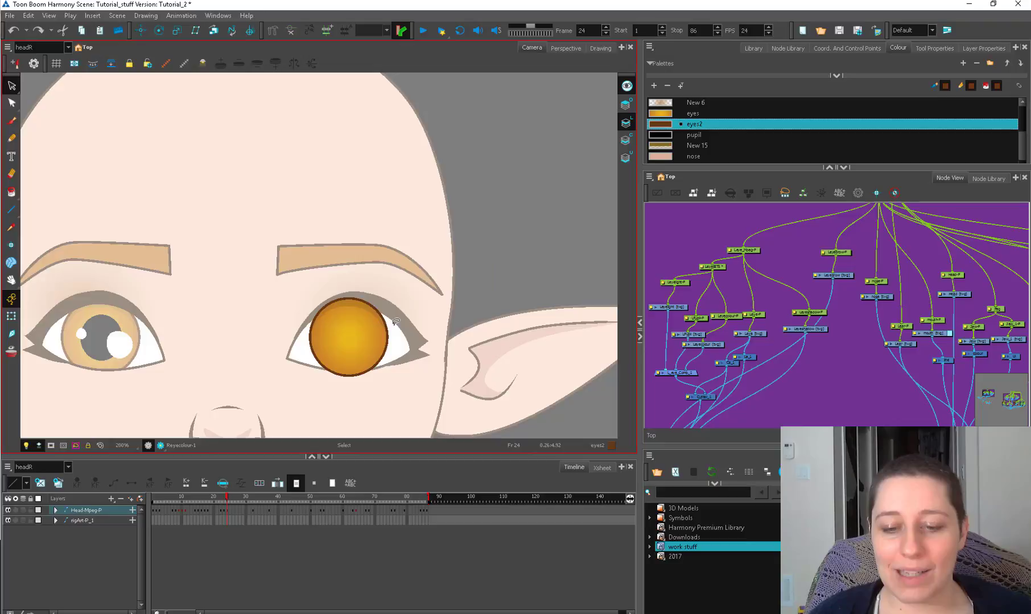
# Step: Select the strokes in the eyes2 colour, invert the selection and try moving the iris fill away from the eye
pyautogui.press('d')
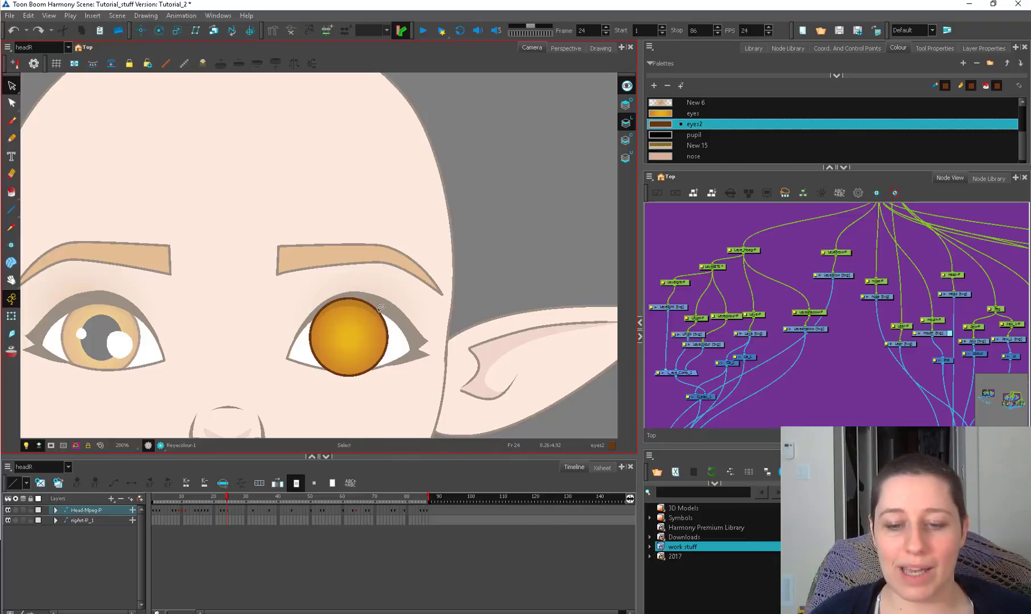
pyautogui.rightClick(379, 309)
pyautogui.click(486, 409)
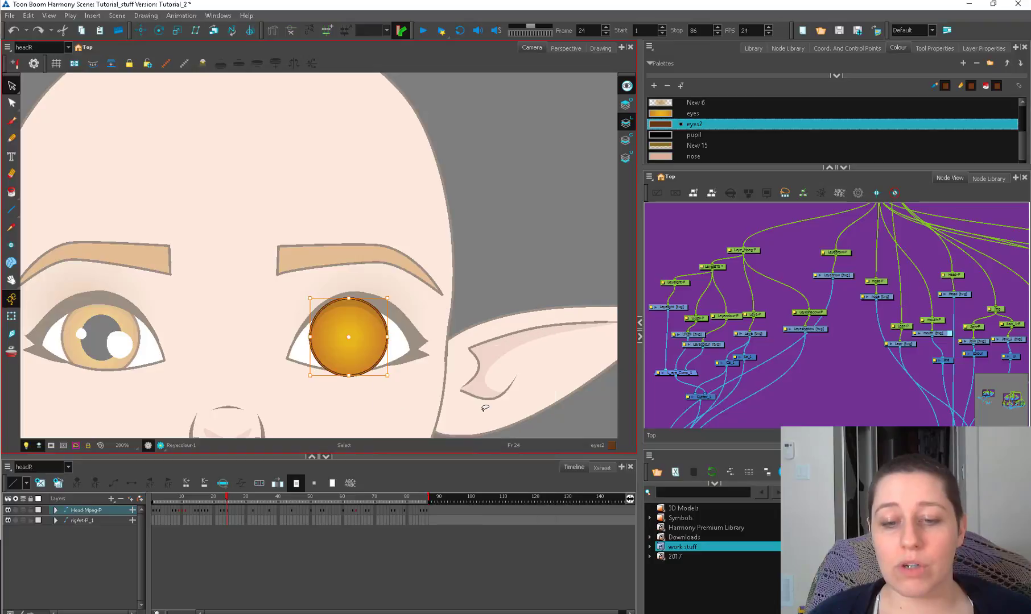
pyautogui.rightClick(368, 309)
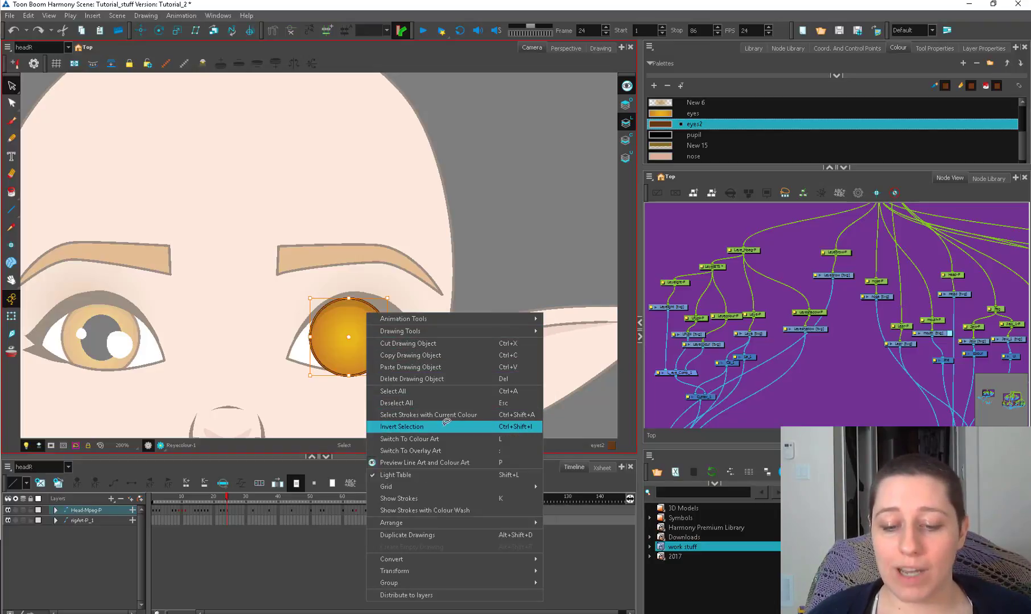
pyautogui.click(527, 426)
pyautogui.moveTo(344, 344); pyautogui.dragTo(468, 307)
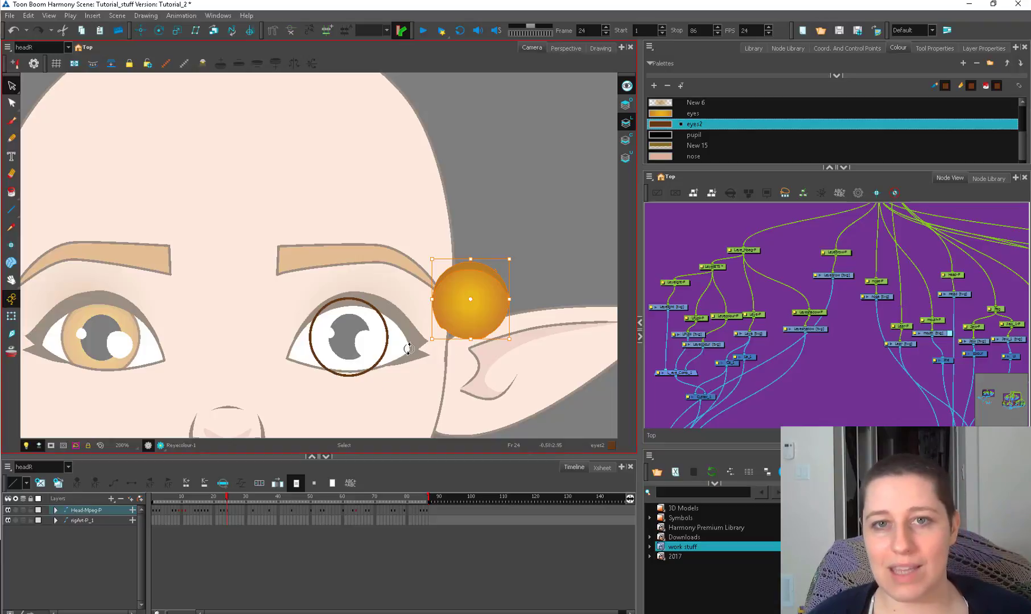
pyautogui.hotkey('ctrl', 'z')
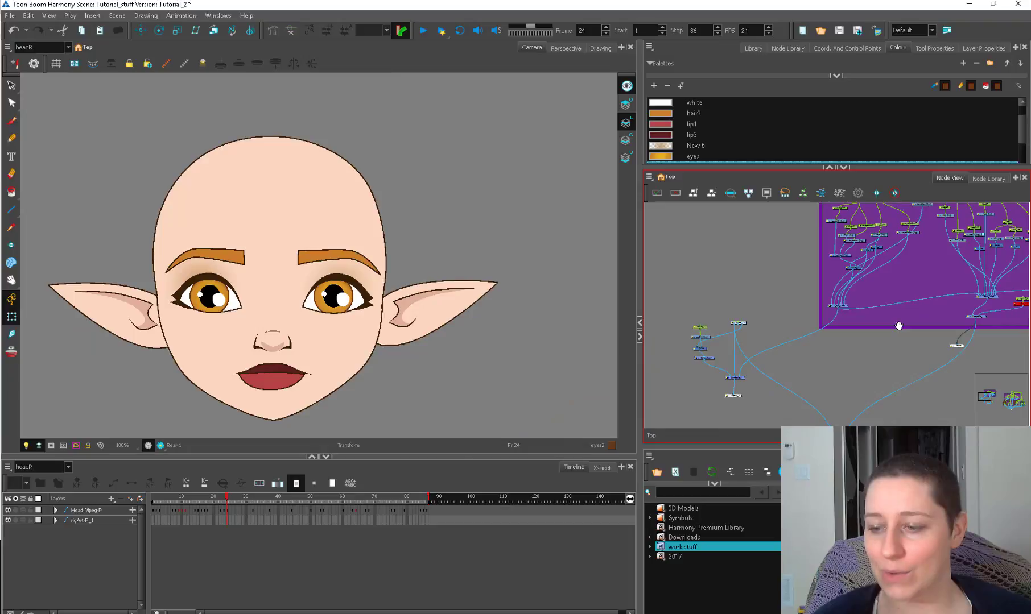
# Step: Open the group holding the Lowerbody rig and shift its Multi-Port-Out node slightly toward the Legs display node
pyautogui.doubleClick(734, 323)
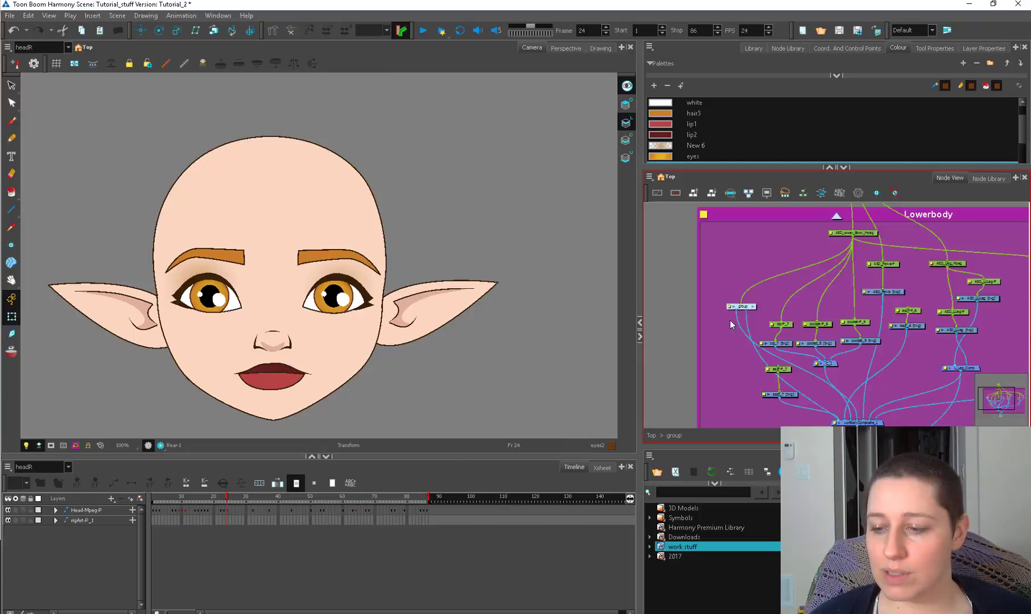
pyautogui.scroll(1, 775, 274)
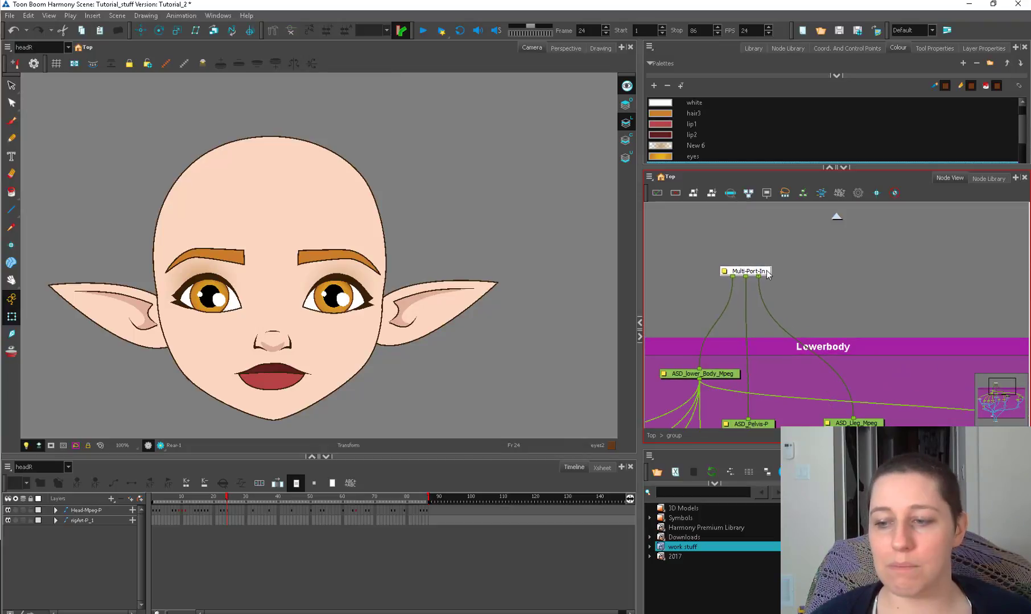
pyautogui.moveTo(1000, 386); pyautogui.dragTo(997, 417)
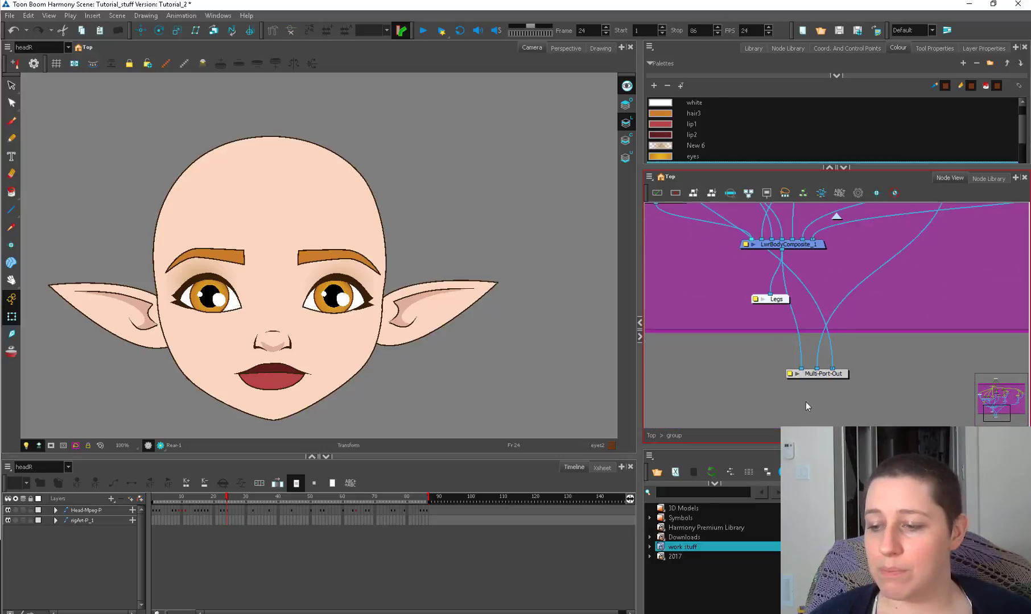
pyautogui.moveTo(844, 379); pyautogui.dragTo(820, 383)
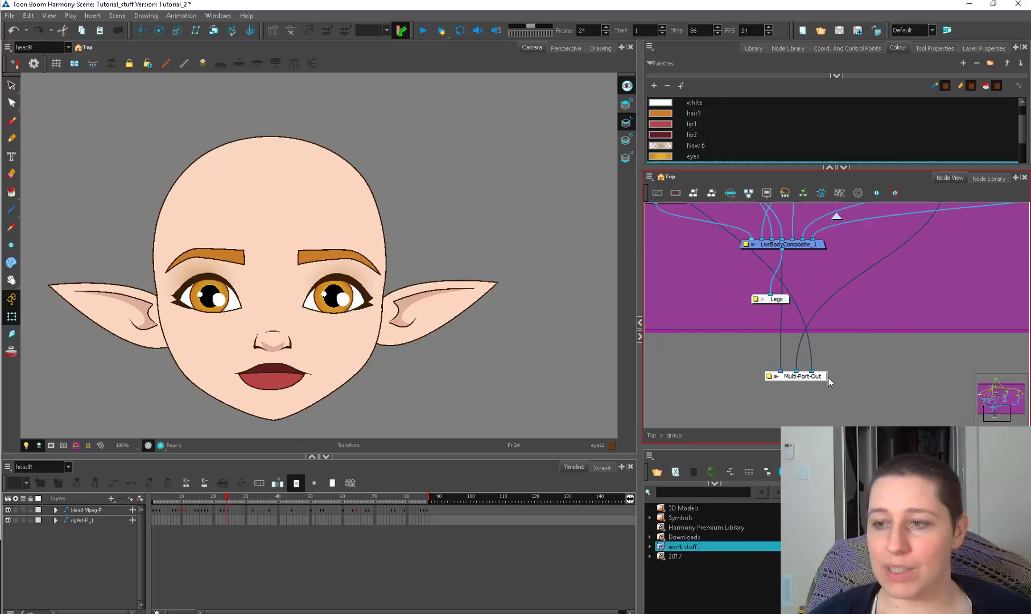
# Step: Delete the Multi-Port-In node above the Lowerbody backdrop
pyautogui.scroll(-3, 803, 320)
pyautogui.moveTo(788, 272); pyautogui.dragTo(773, 350)
pyautogui.click(768, 246)
pyautogui.press('Delete')
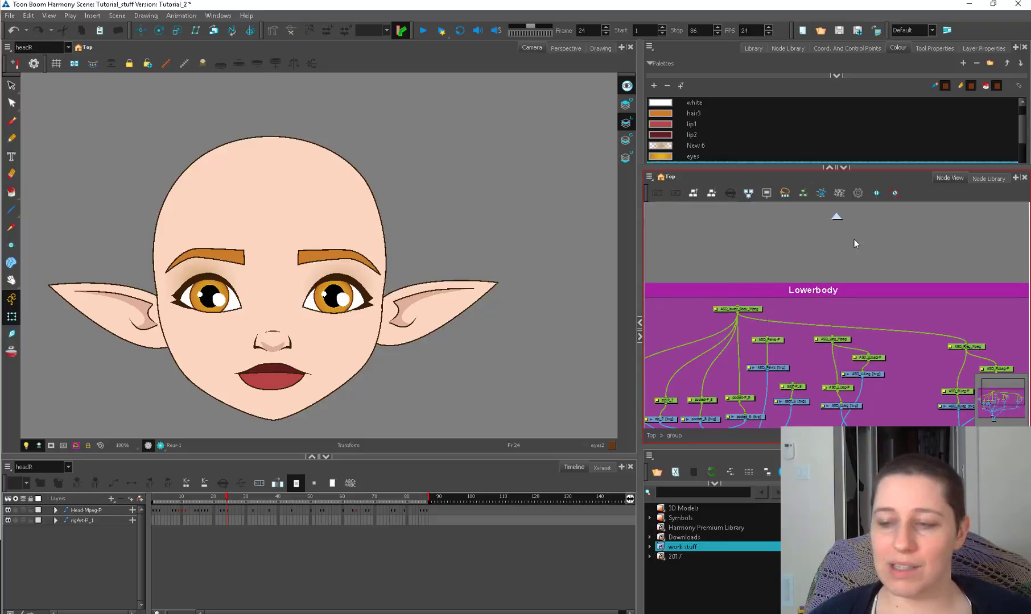
# Step: Search the Node Library for "mult" and add a Multi-Port-In node connected to the ASD_lower_Body_Mpeg peg
pyautogui.click(787, 46)
pyautogui.doubleClick(711, 64)
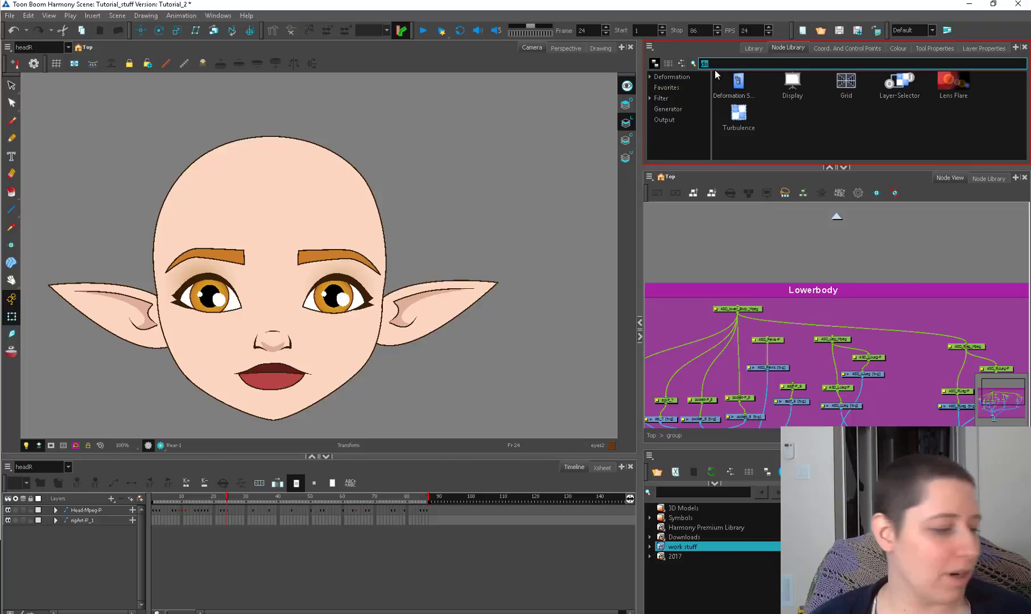
pyautogui.write('mult')
pyautogui.moveTo(857, 85); pyautogui.dragTo(733, 262)
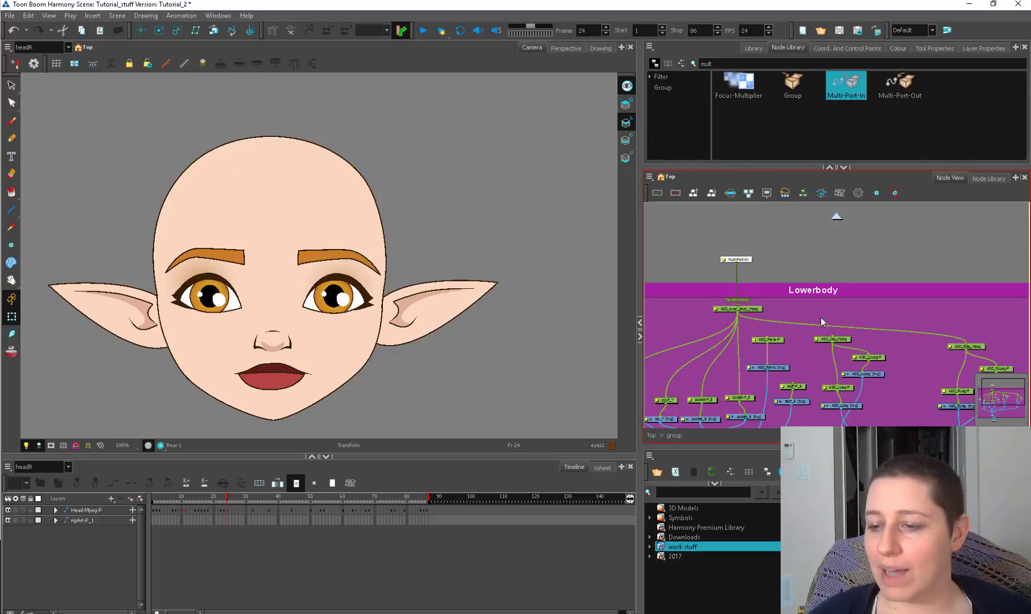
# Step: Connect the ASD_Pelvis-P peg and the neighbouring leg master peg to Multi-Port-In, then return to the Top level
pyautogui.click(741, 262)
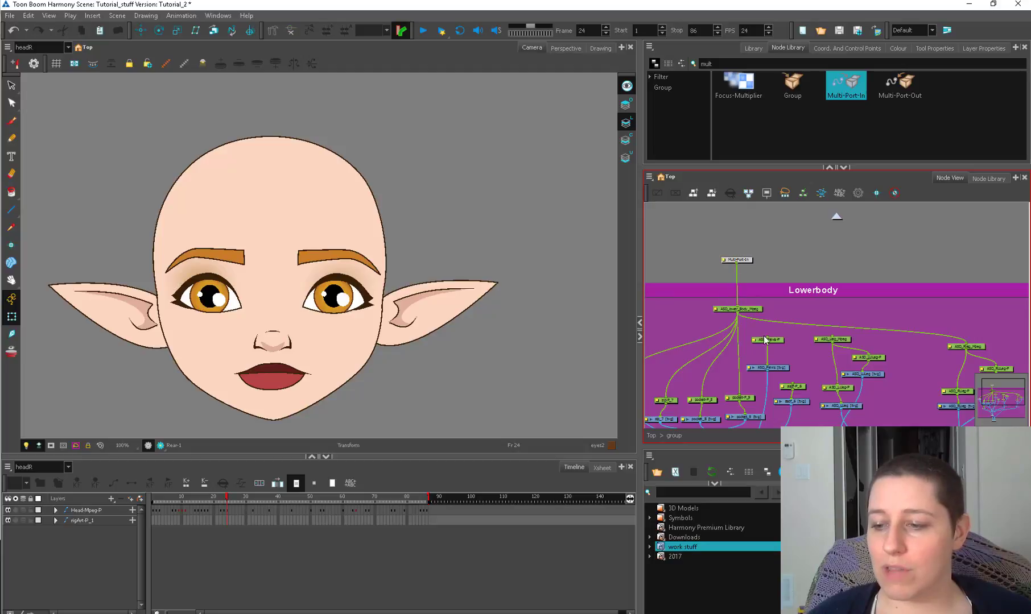
pyautogui.moveTo(744, 272); pyautogui.dragTo(743, 263)
pyautogui.moveTo(832, 336); pyautogui.dragTo(746, 263)
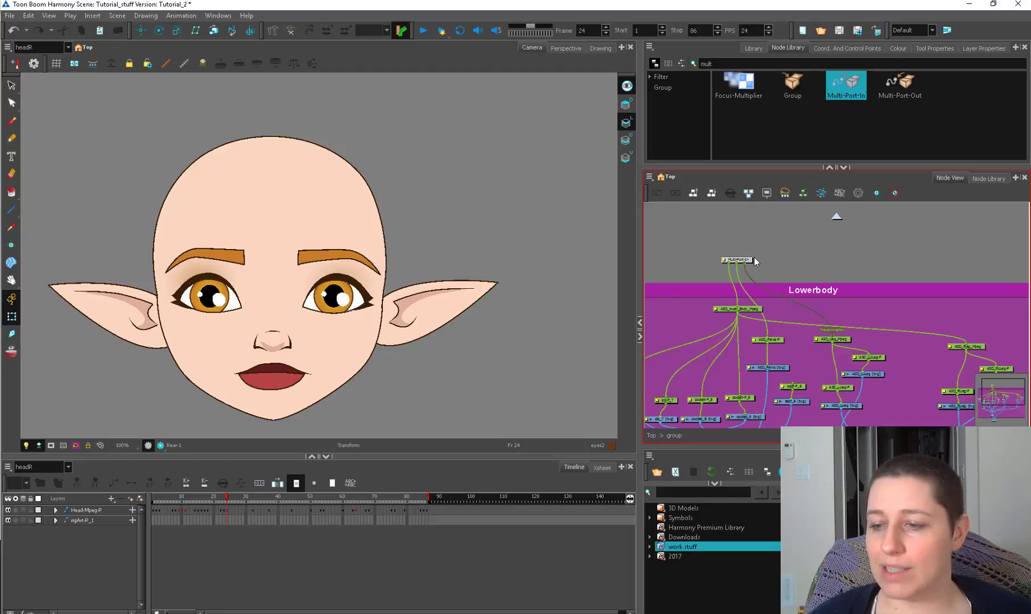
pyautogui.click(652, 436)
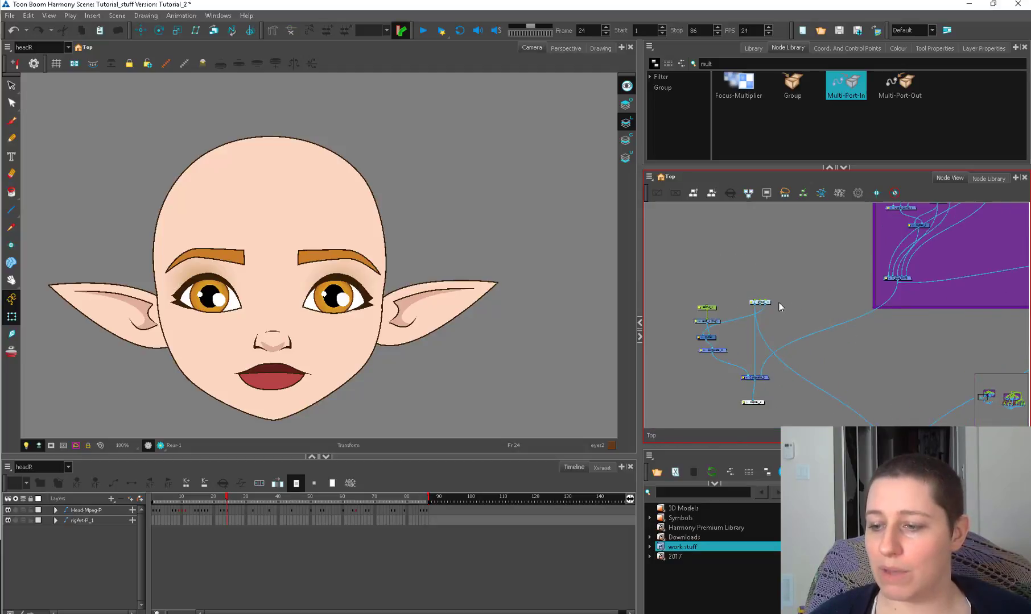
# Step: Locate the nose layer in the node network and group the whole Head backdrop with its nodes
pyautogui.moveTo(727, 305); pyautogui.dragTo(749, 352)
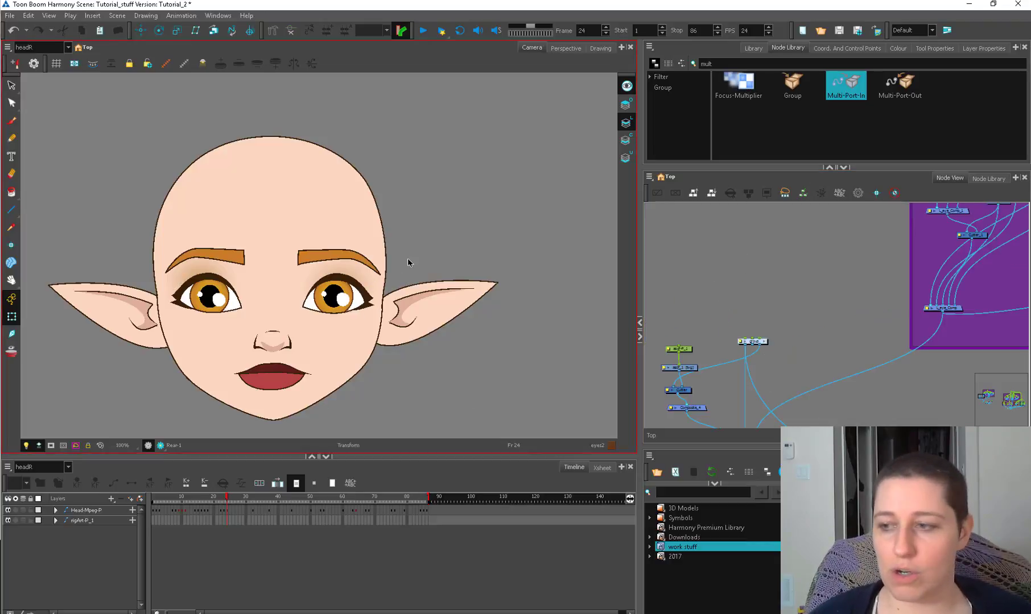
pyautogui.click(284, 334)
pyautogui.press('o')
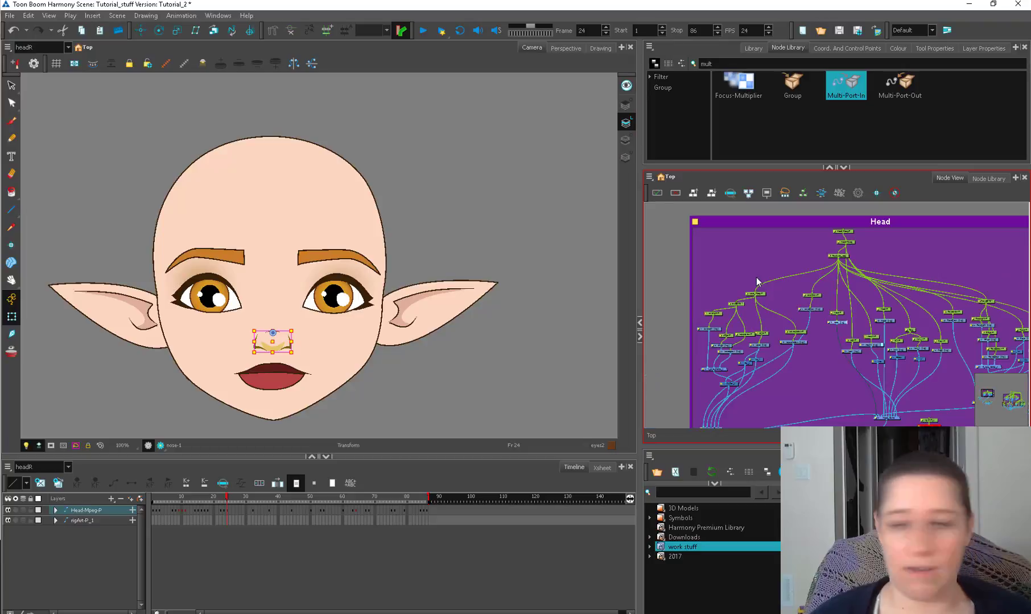
pyautogui.moveTo(830, 350); pyautogui.dragTo(750, 280)
pyautogui.scroll(-4, 750, 280)
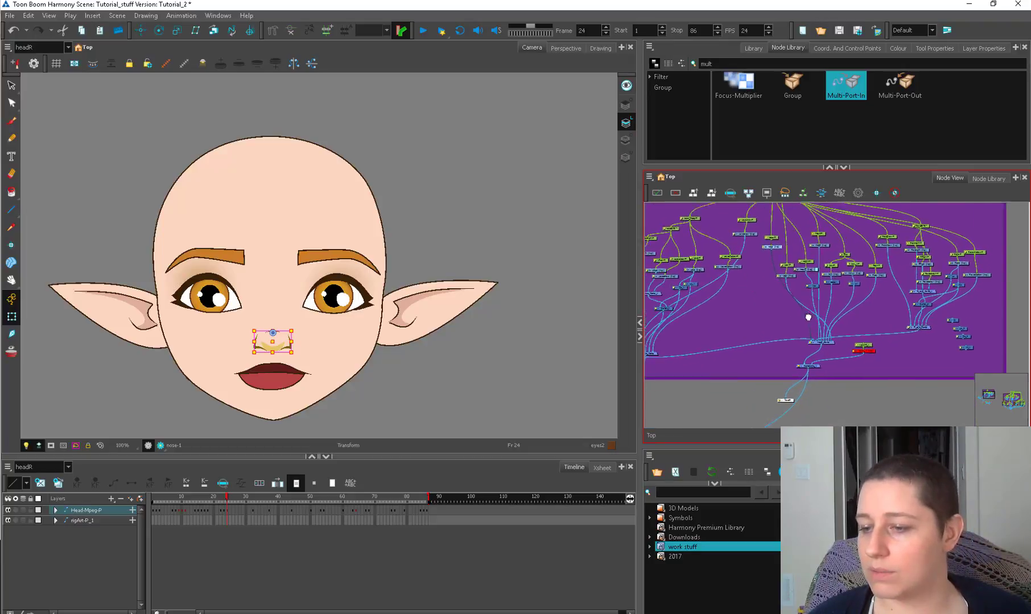
pyautogui.scroll(2, 922, 256)
pyautogui.scroll(-2, 888, 219)
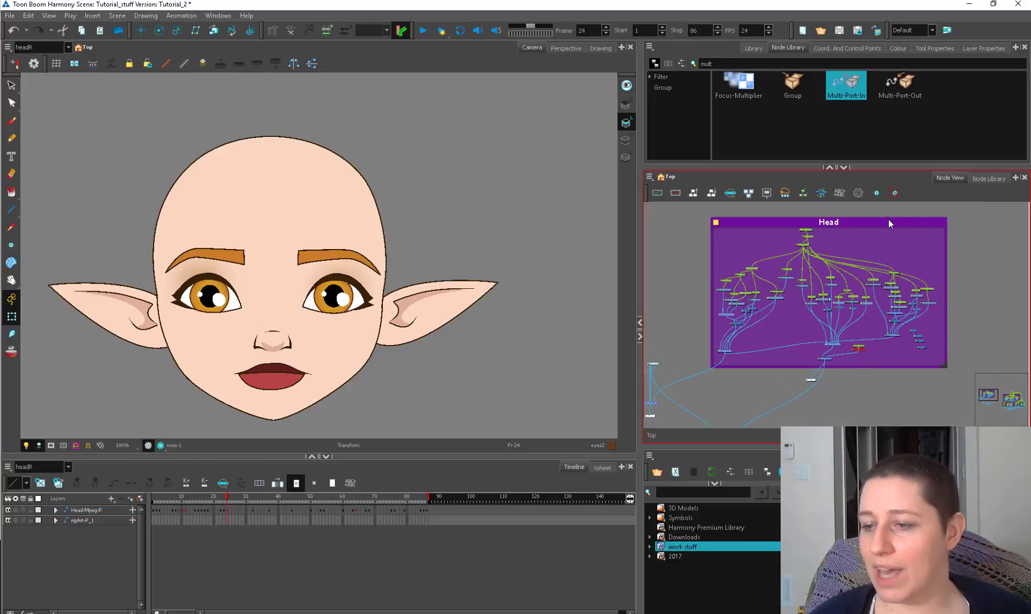
pyautogui.click(886, 222)
pyautogui.hotkey('ctrl', 'g')
pyautogui.scroll(2, 841, 297)
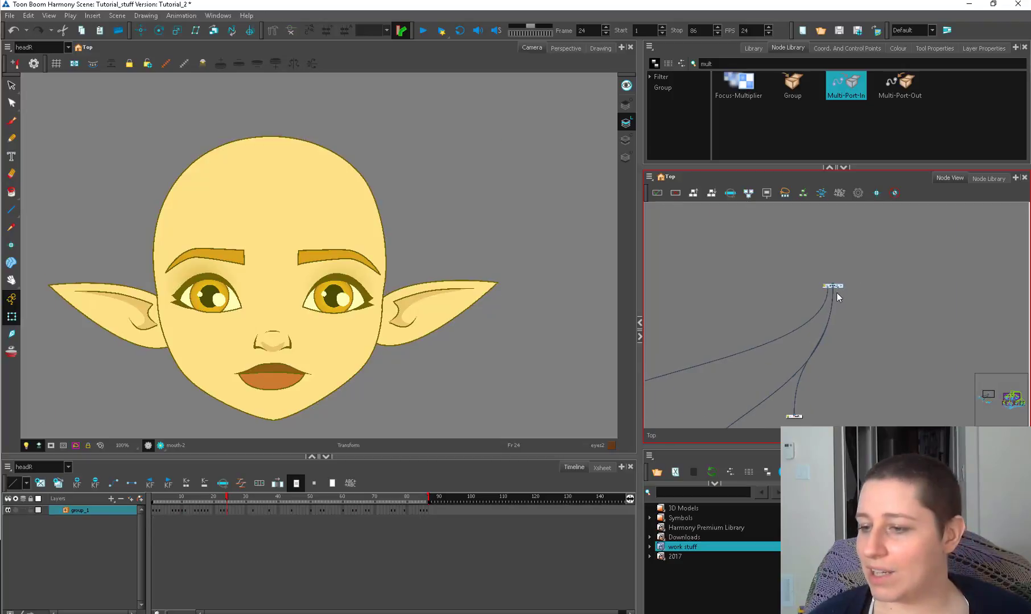
# Step: Open the new head group and bundle its left, right and middle node clusters into three separate nested groups
pyautogui.click(841, 287)
pyautogui.moveTo(841, 286); pyautogui.dragTo(973, 284)
pyautogui.moveTo(1016, 405); pyautogui.dragTo(968, 392)
pyautogui.scroll(-2, 913, 323)
pyautogui.click(739, 355)
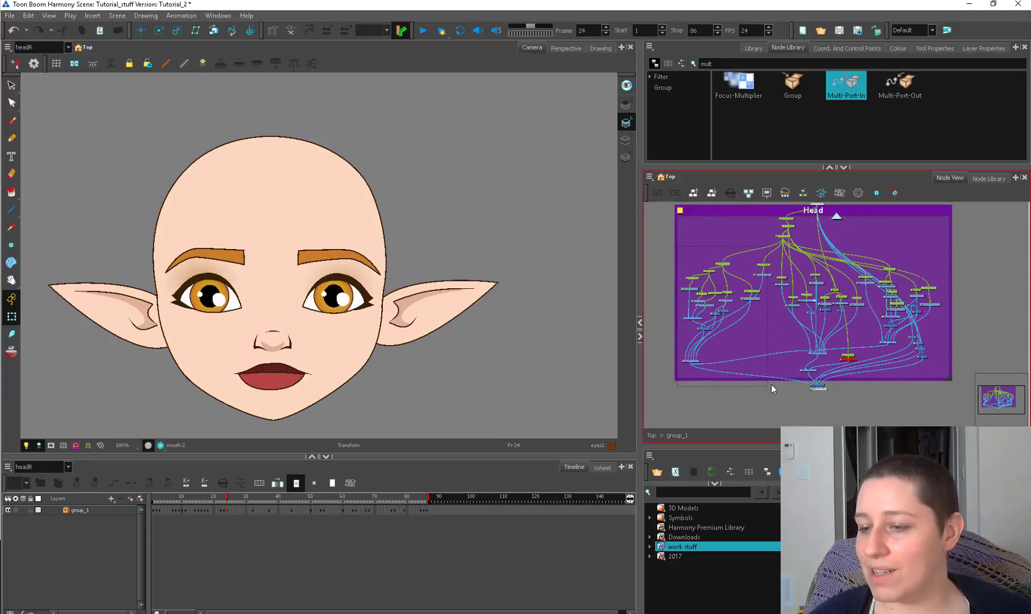
pyautogui.moveTo(770, 386); pyautogui.dragTo(773, 384)
pyautogui.hotkey('ctrl', 'g')
pyautogui.moveTo(941, 246); pyautogui.dragTo(879, 344)
pyautogui.hotkey('ctrl', 'g')
pyautogui.moveTo(849, 268); pyautogui.dragTo(768, 323)
pyautogui.hotkey('ctrl', 'g')
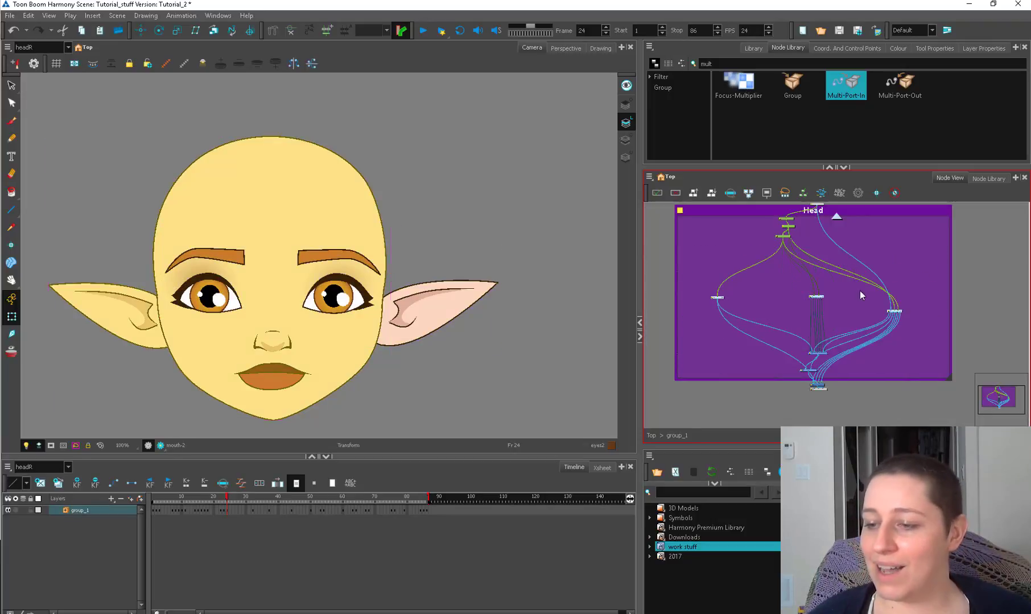
# Step: Locate the nose layer inside its nested group and shift that group's Multi-Port-Out node left, closer beneath the nose branch
pyautogui.scroll(3, 853, 293)
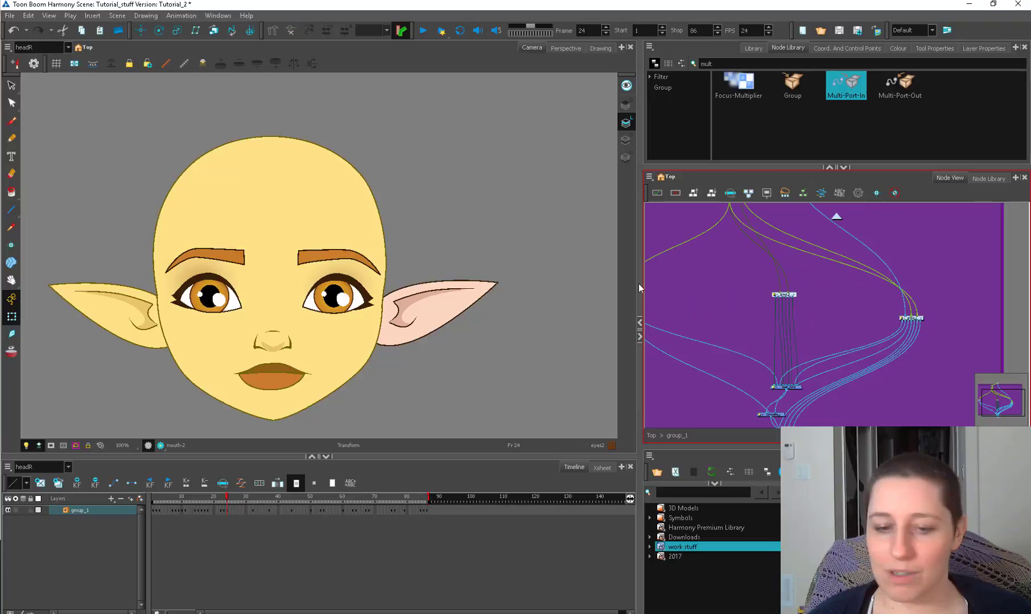
pyautogui.click(274, 341)
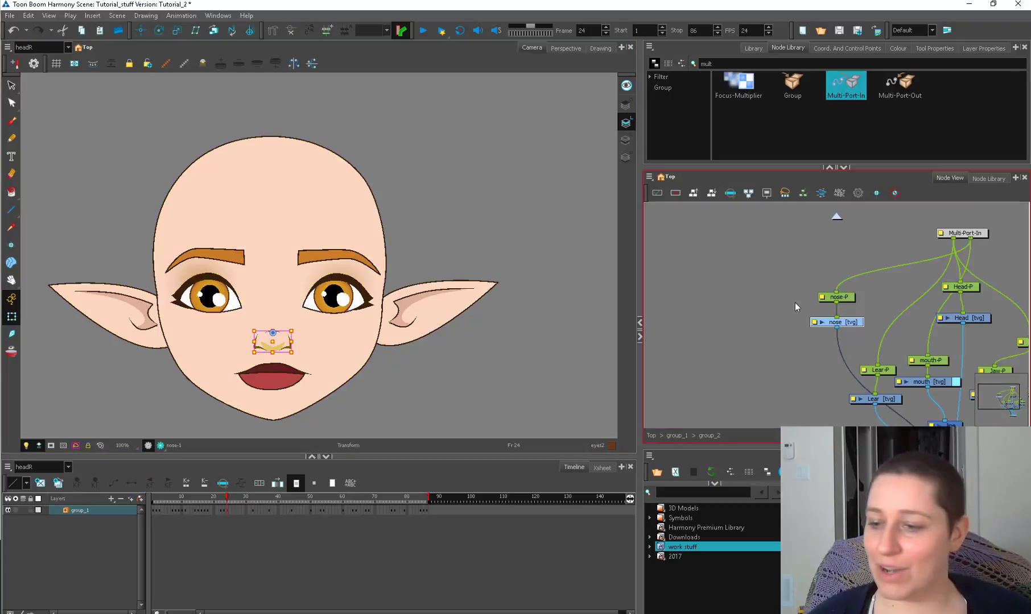
pyautogui.moveTo(893, 324); pyautogui.dragTo(672, 234)
pyautogui.scroll(1, 743, 245)
pyautogui.moveTo(806, 291); pyautogui.dragTo(806, 278)
pyautogui.moveTo(793, 368); pyautogui.dragTo(855, 342)
pyautogui.scroll(-1, 856, 342)
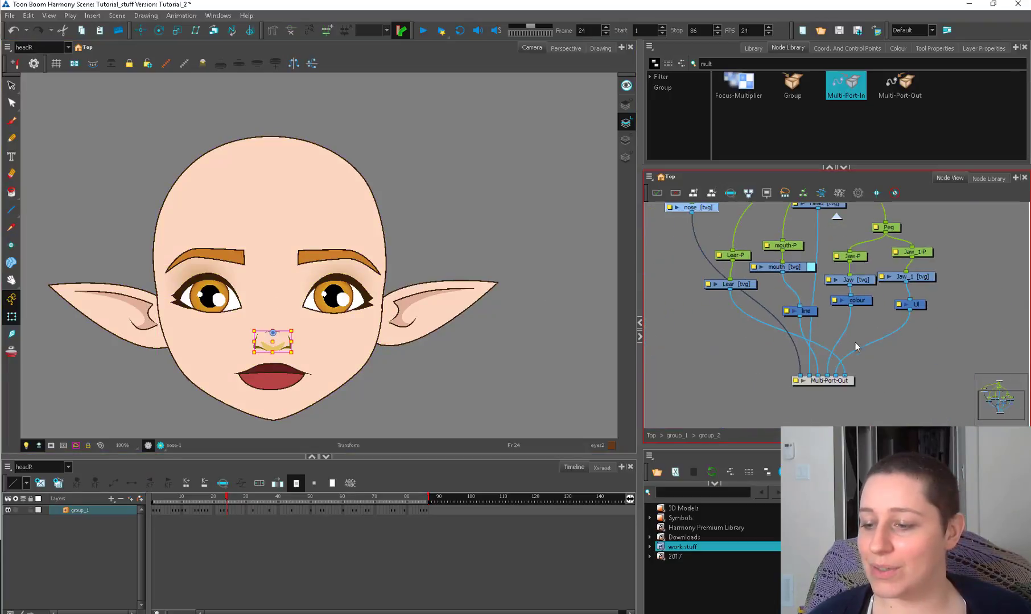
pyautogui.moveTo(815, 382); pyautogui.dragTo(749, 385)
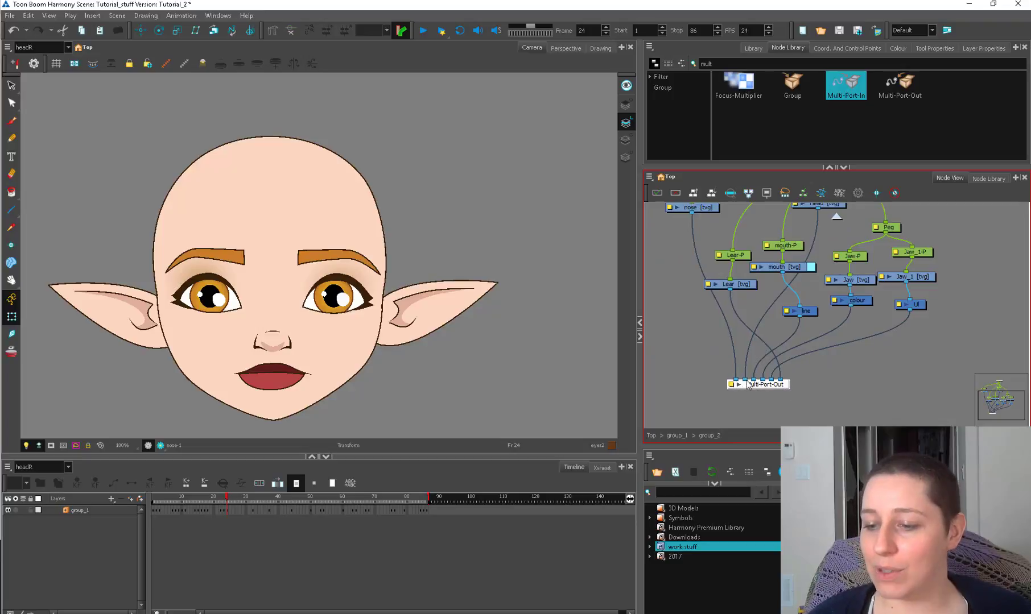
pyautogui.moveTo(707, 210); pyautogui.dragTo(676, 251)
# Step: Go up to group_1, move its Multi-Port-Out node left of the composites, and return to the Top level
pyautogui.click(678, 435)
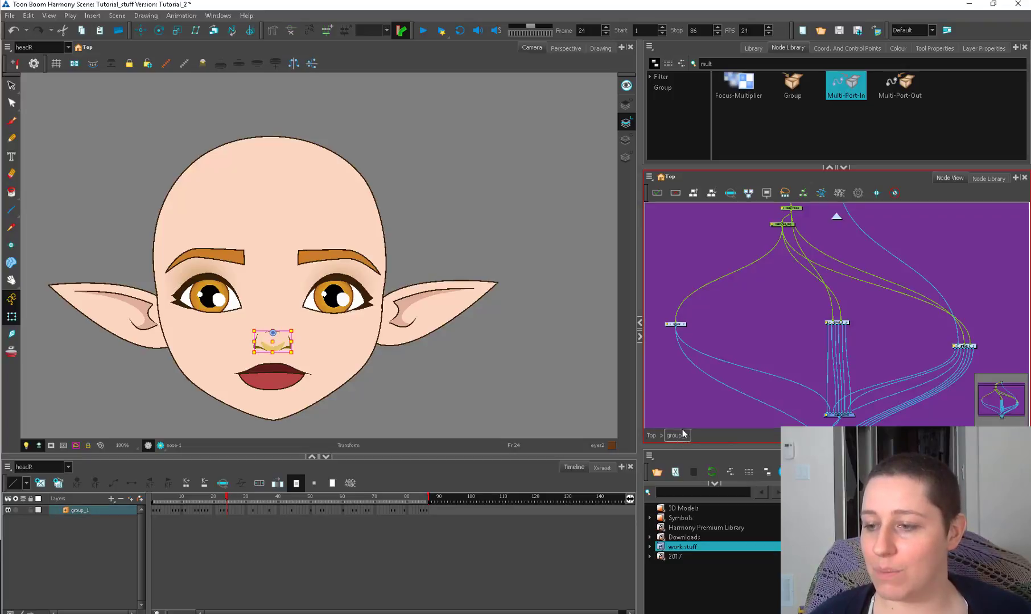
pyautogui.moveTo(727, 251); pyautogui.dragTo(773, 353)
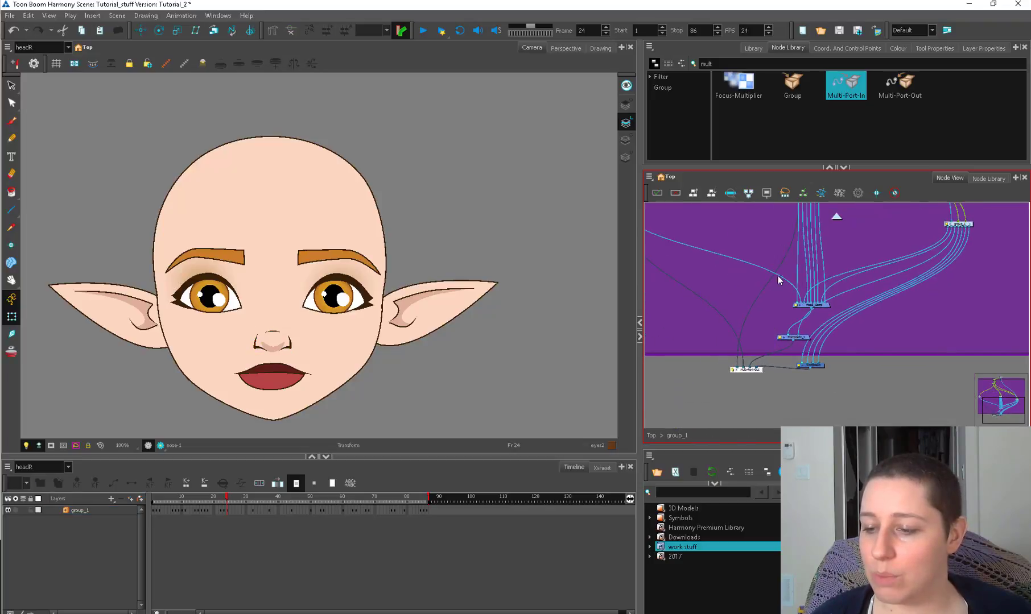
pyautogui.click(653, 437)
# Step: Move the head group node away from its original spot to sit beside the neighbouring rig group at the Top level
pyautogui.moveTo(837, 378); pyautogui.dragTo(803, 326)
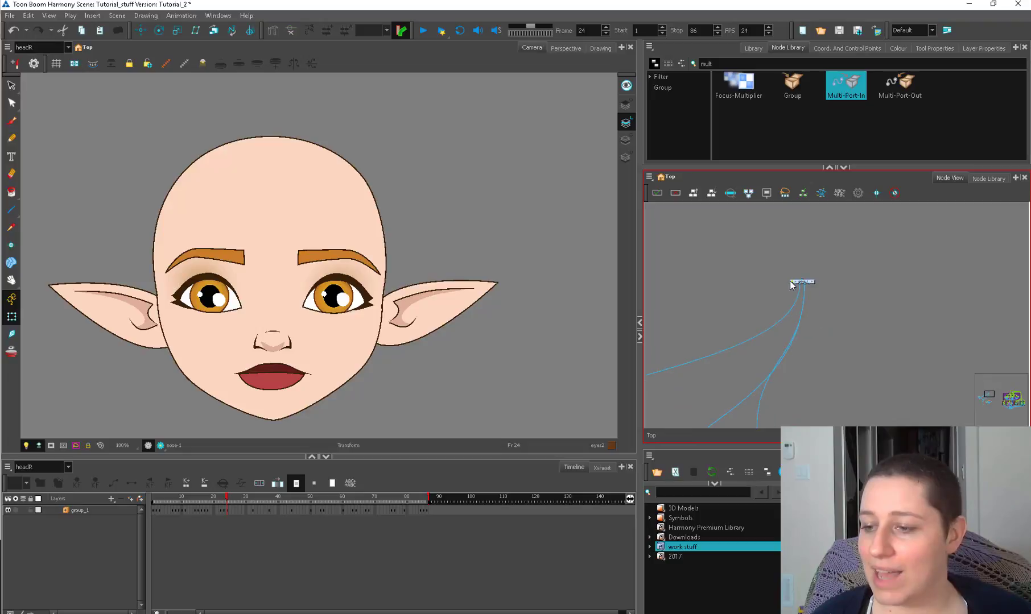
pyautogui.moveTo(796, 286); pyautogui.dragTo(683, 356)
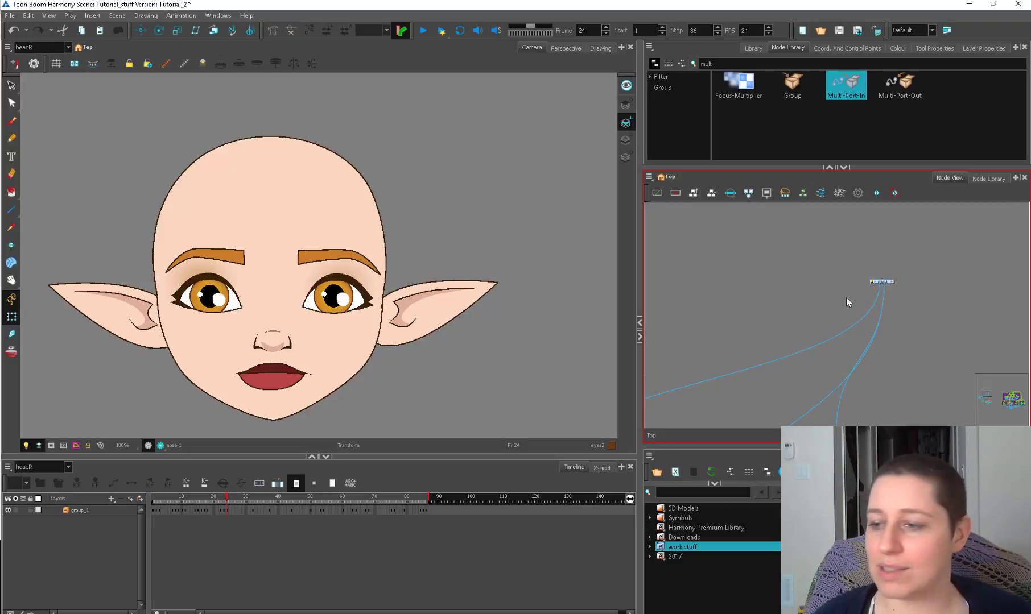
pyautogui.moveTo(882, 283); pyautogui.dragTo(744, 356)
pyautogui.moveTo(737, 384); pyautogui.dragTo(914, 293)
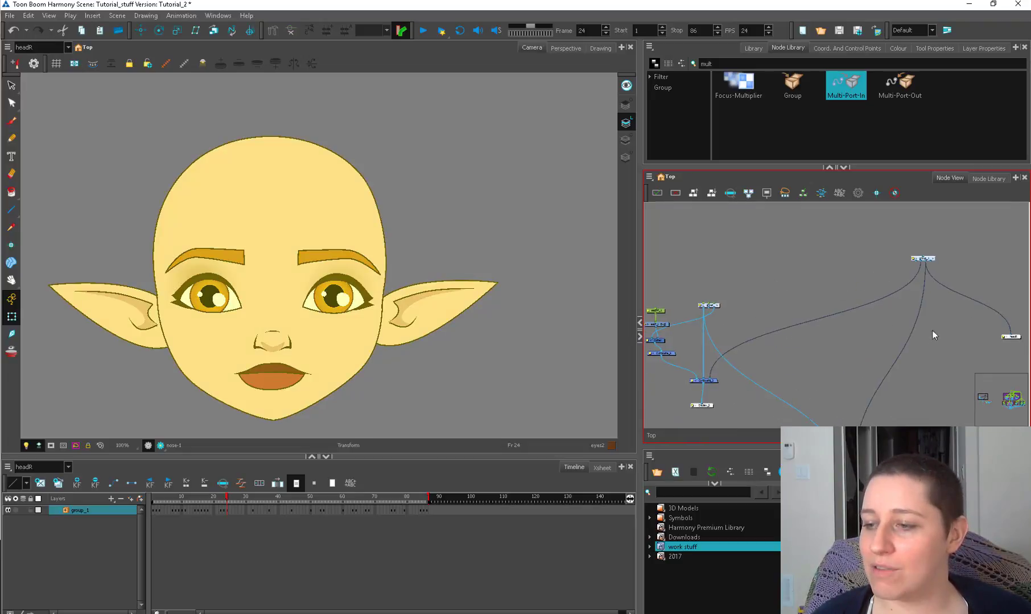
# Step: Move the display node closer beneath the head group, then check the Multi-Port-Out connections inside the group
pyautogui.moveTo(932, 330); pyautogui.dragTo(783, 395)
pyautogui.moveTo(779, 323); pyautogui.dragTo(726, 322)
pyautogui.click(808, 324)
pyautogui.scroll(-1, 834, 330)
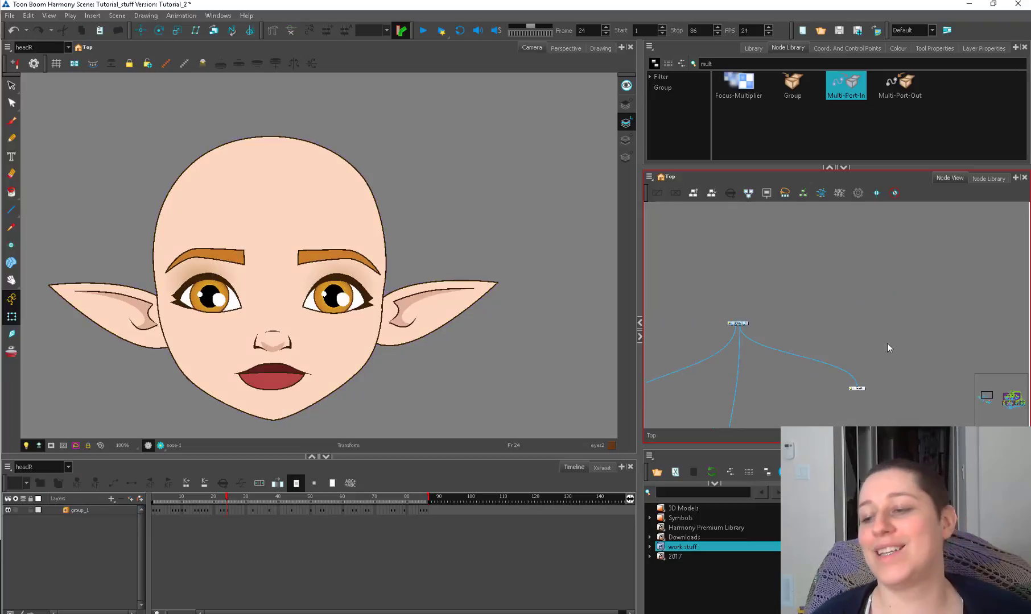
pyautogui.moveTo(886, 343); pyautogui.dragTo(683, 401)
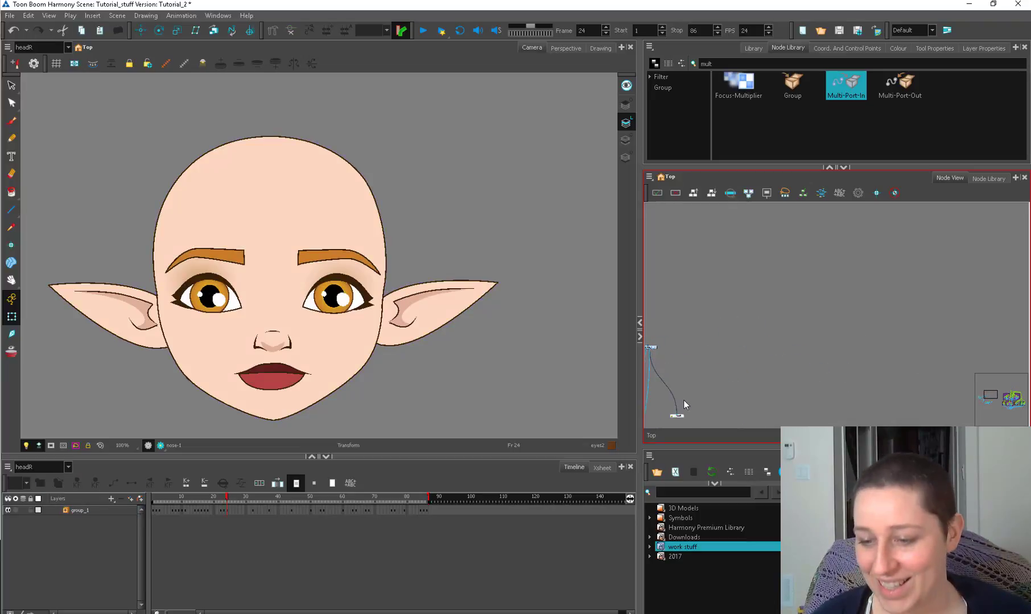
pyautogui.moveTo(681, 345); pyautogui.dragTo(816, 343)
pyautogui.scroll(2, 816, 343)
pyautogui.click(763, 356)
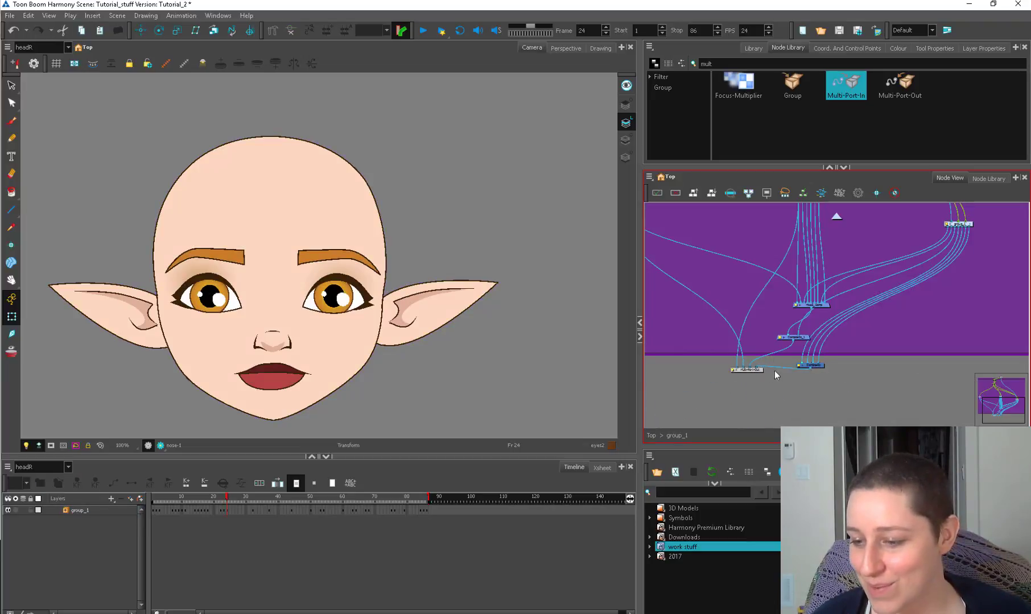
pyautogui.click(651, 436)
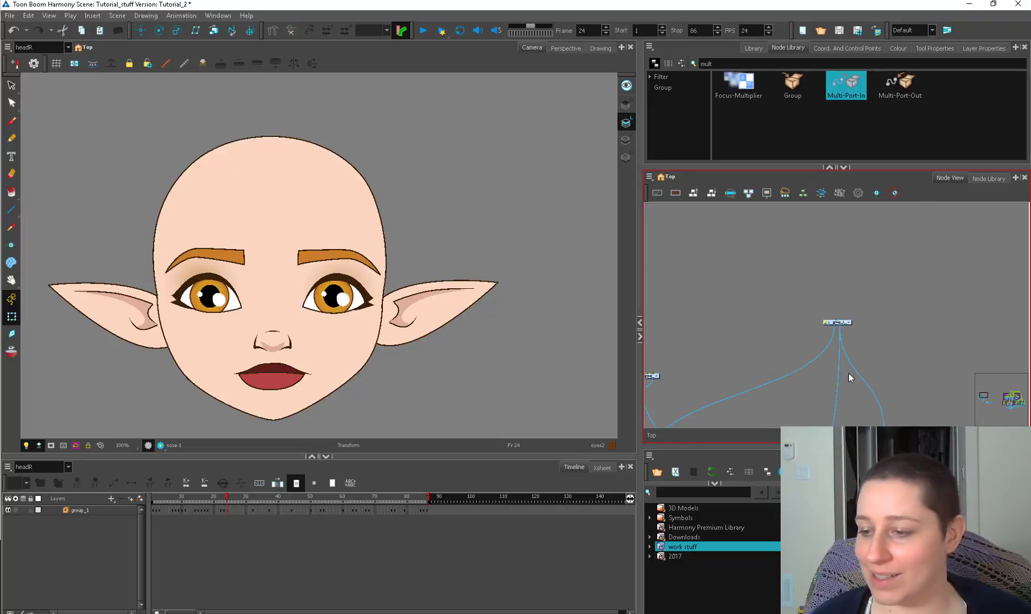
# Step: Examine the full-body rig's Head, Hair, Lowerbody, Torso and arms backdrops and compare their layout with the grouped rigs
pyautogui.click(842, 323)
pyautogui.click(1013, 398)
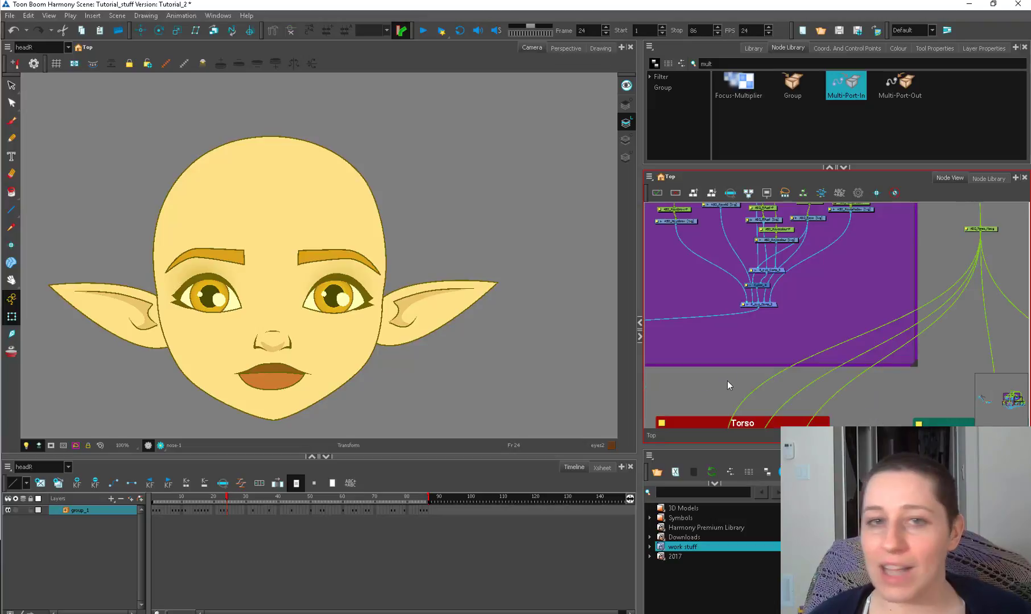
pyautogui.click(750, 386)
pyautogui.press('2')
pyautogui.press('2')
pyautogui.press('2')
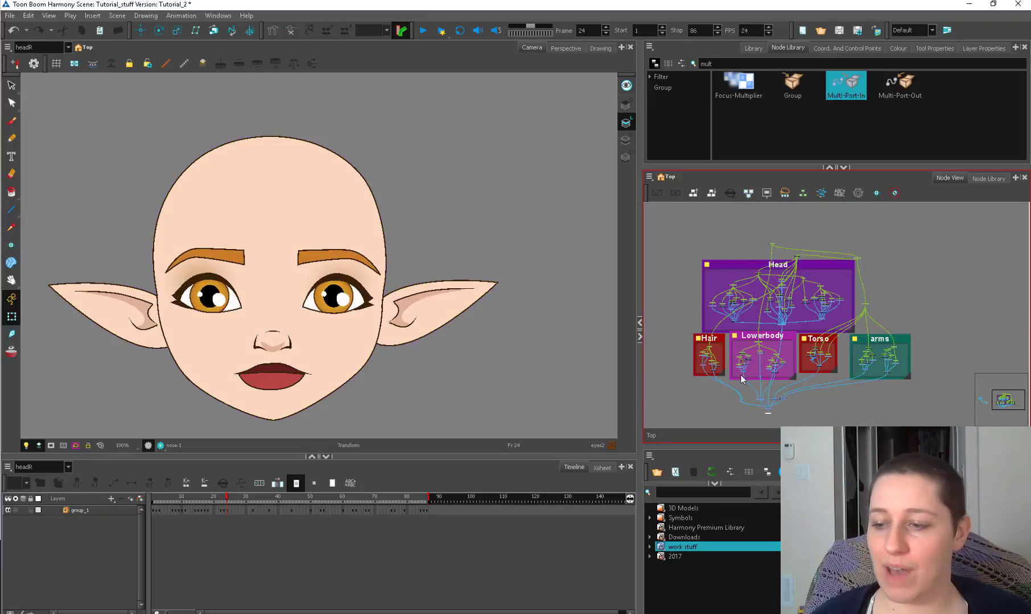
pyautogui.scroll(1, 743, 398)
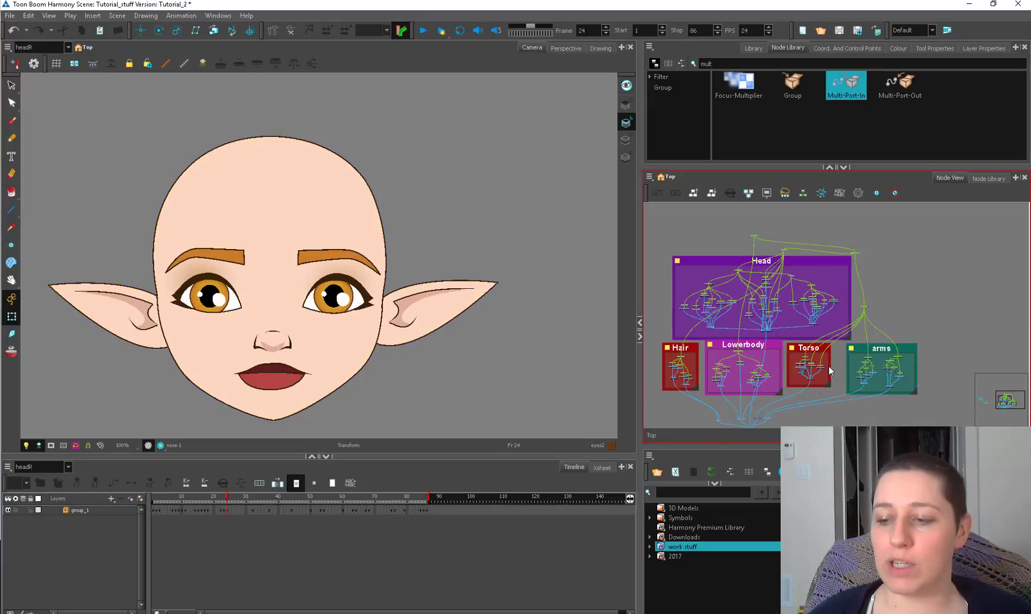
pyautogui.click(774, 350)
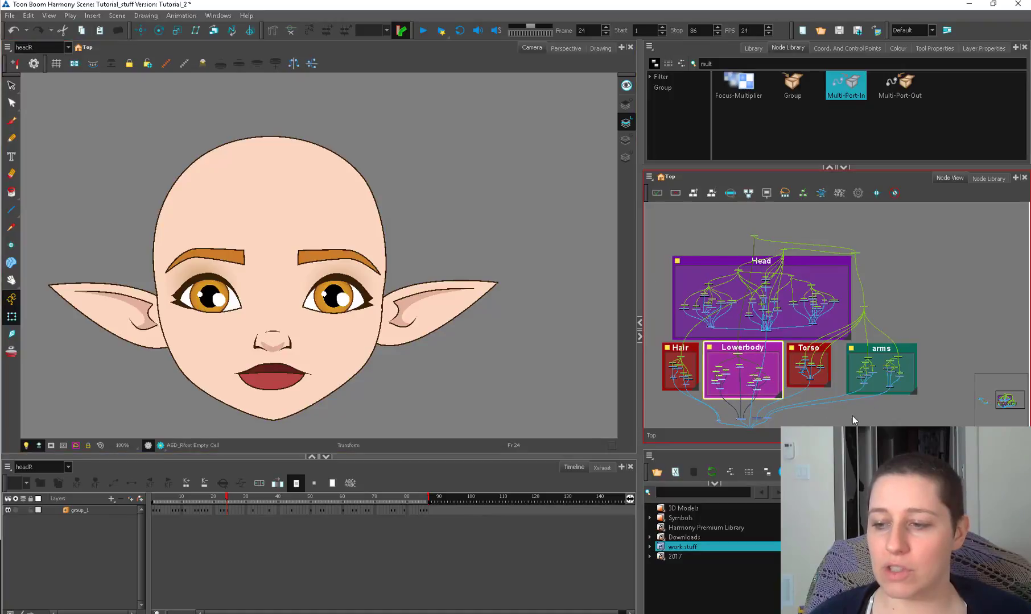
pyautogui.scroll(3, 807, 353)
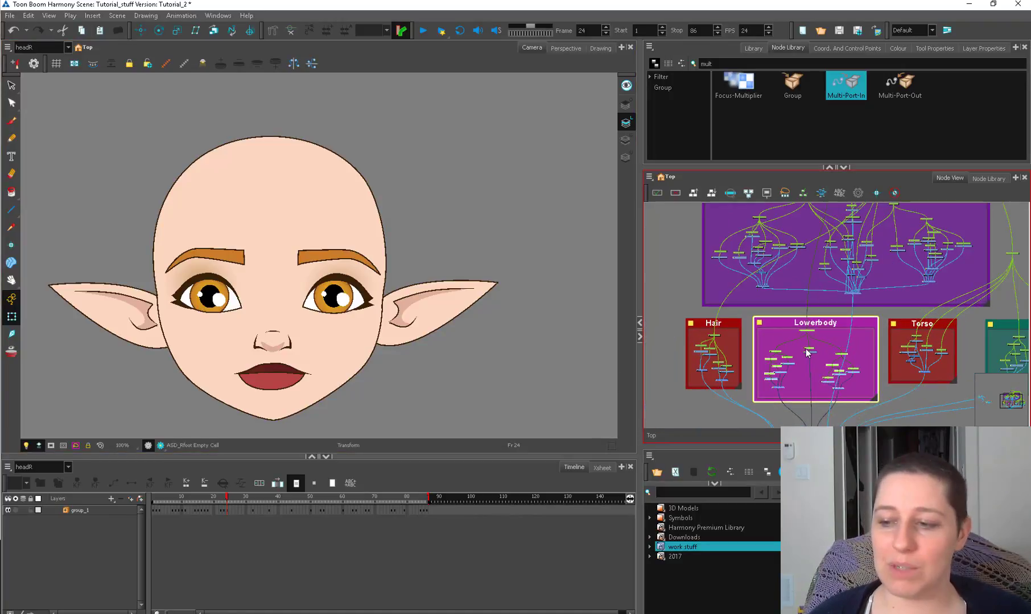
pyautogui.moveTo(892, 347); pyautogui.dragTo(856, 370)
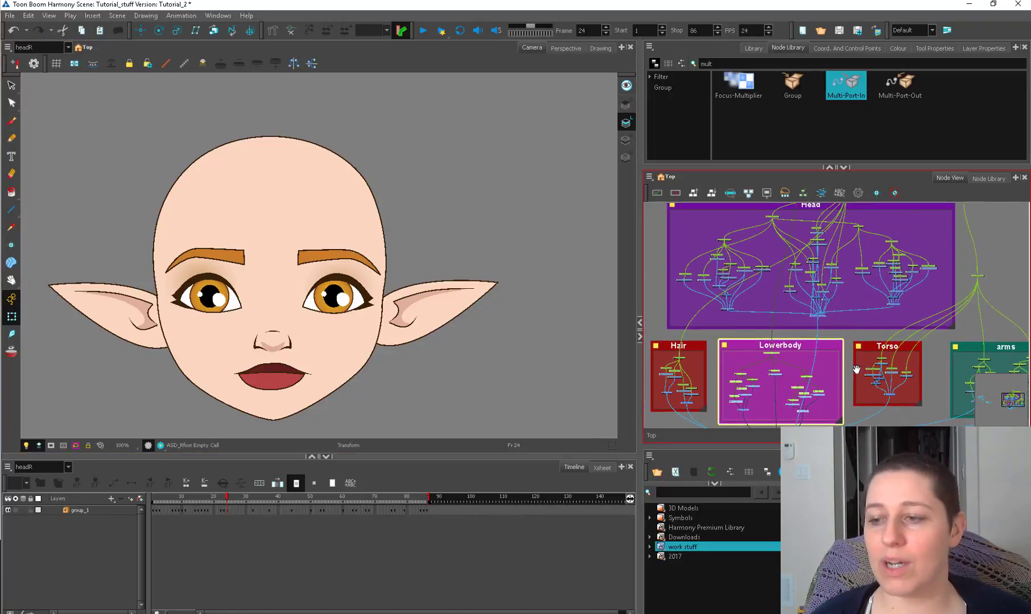
pyautogui.scroll(-2, 713, 387)
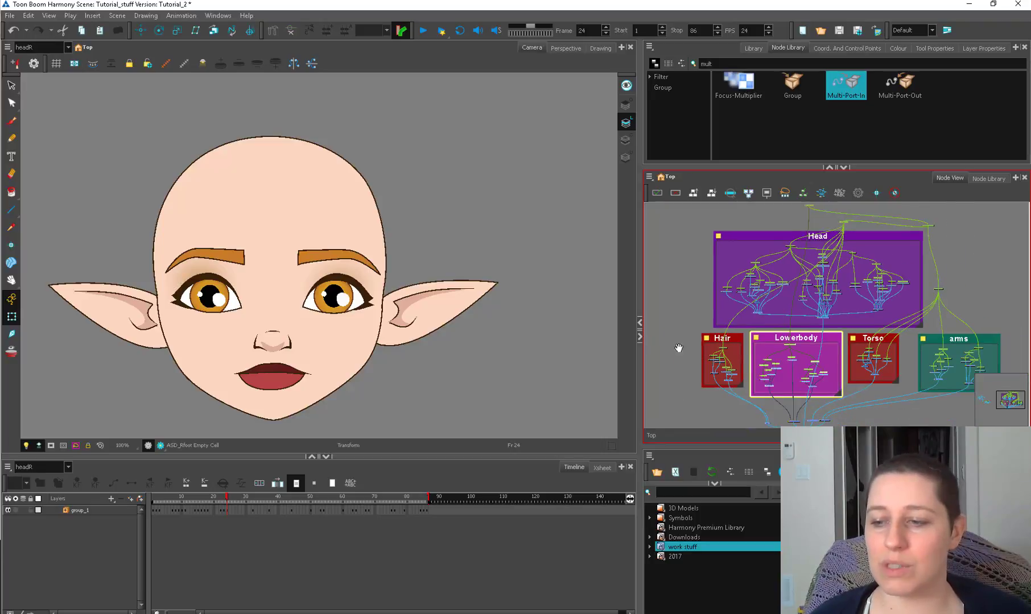
pyautogui.moveTo(679, 349); pyautogui.dragTo(908, 364)
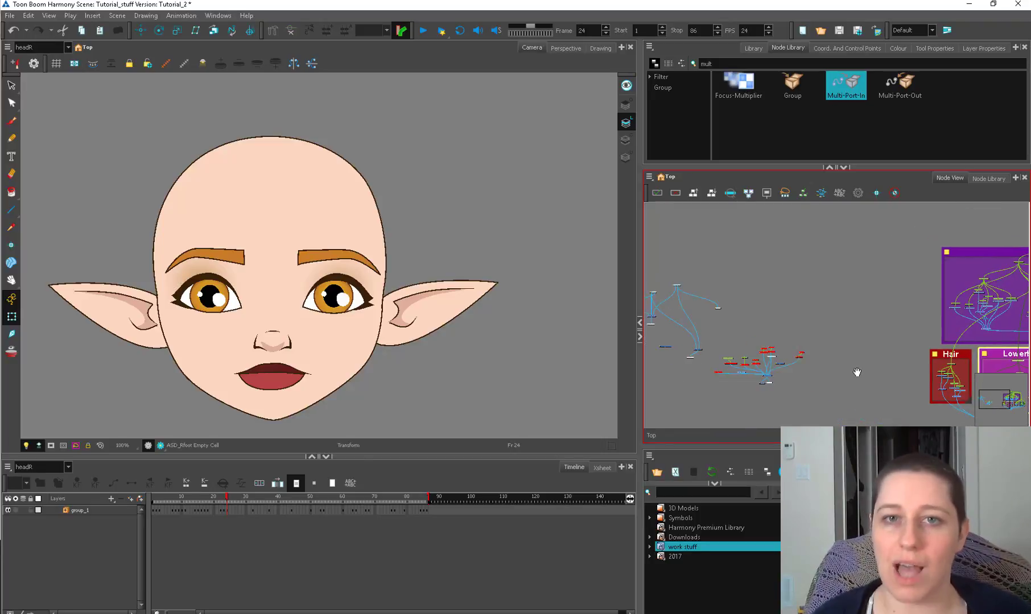
pyautogui.moveTo(920, 391); pyautogui.dragTo(670, 382)
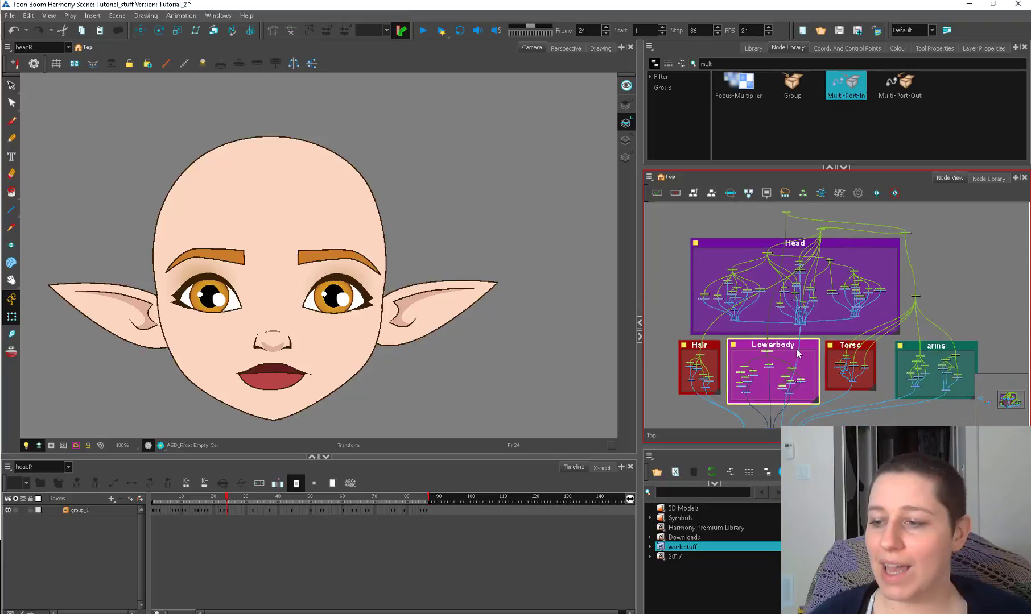
# Step: Spread the arms, Torso, Head, Lowerbody and Hair backdrops apart from one another
pyautogui.scroll(-2, 836, 316)
pyautogui.moveTo(907, 333); pyautogui.dragTo(1020, 308)
pyautogui.moveTo(853, 336); pyautogui.dragTo(941, 332)
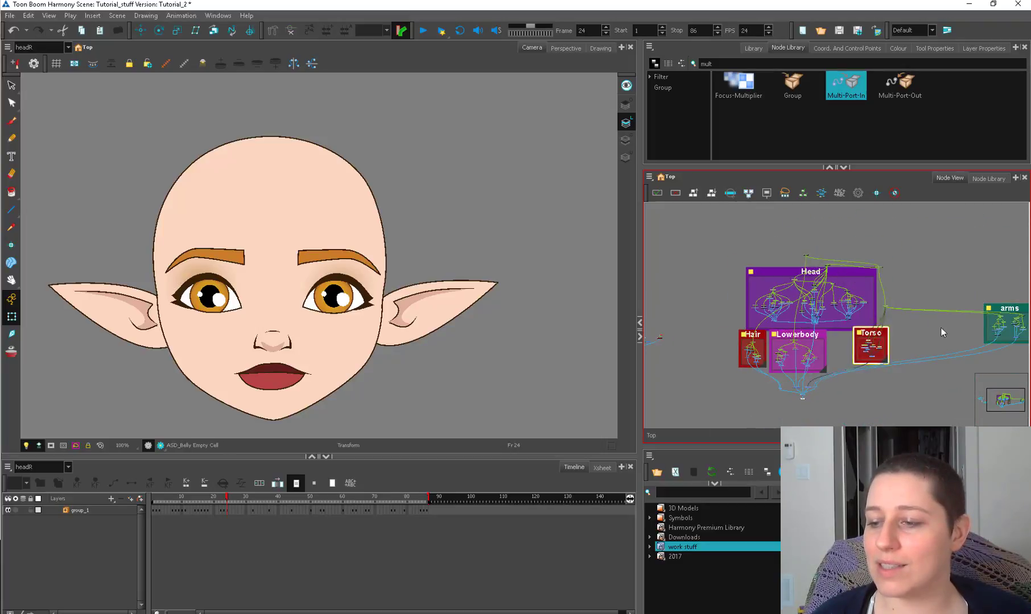
pyautogui.moveTo(851, 272); pyautogui.dragTo(923, 197)
pyautogui.moveTo(815, 361); pyautogui.dragTo(889, 338)
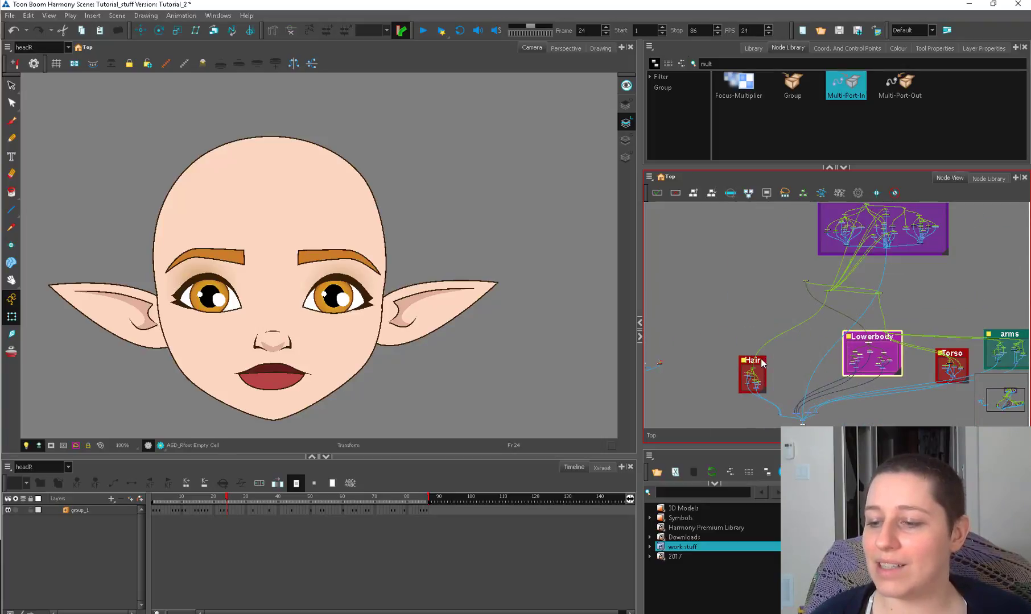
pyautogui.moveTo(762, 363); pyautogui.dragTo(708, 287)
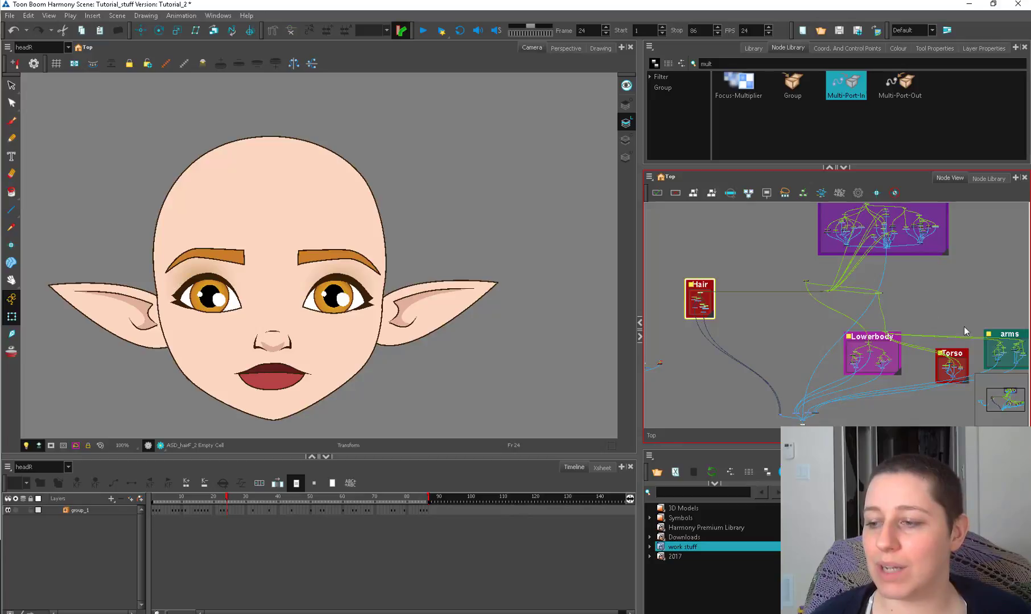
# Step: Undo the rearrangement of the full-body rig's backdrops
pyautogui.hotkey('ctrl', 'z')
pyautogui.hotkey('ctrl', 'z')
pyautogui.hotkey('ctrl', 'z')
pyautogui.hotkey('ctrl', 'z')
pyautogui.hotkey('ctrl', 'z')
pyautogui.hotkey('ctrl', 'z')
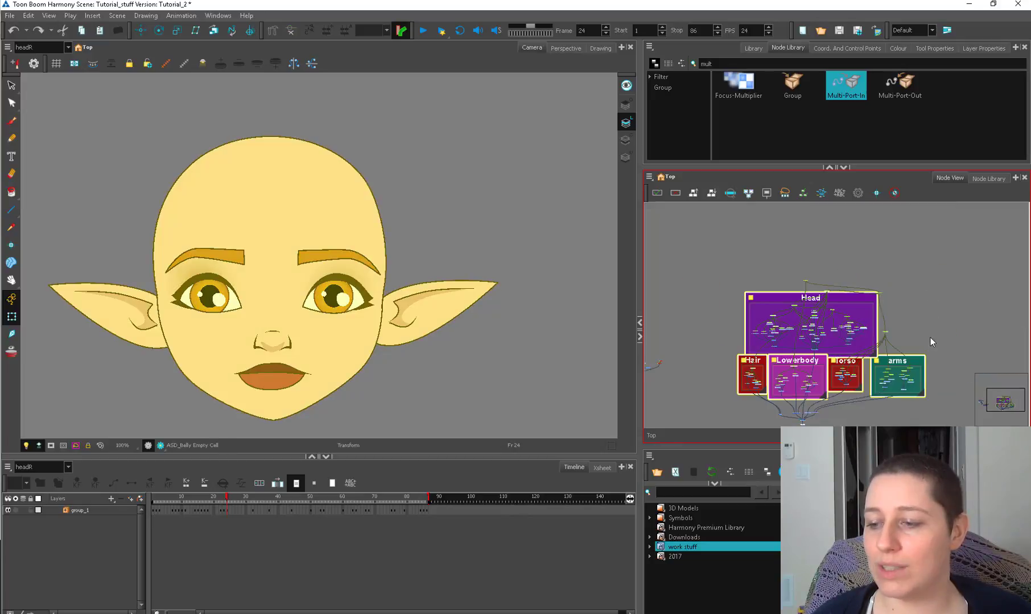
pyautogui.hotkey('ctrl', 'z')
pyautogui.hotkey('ctrl', 'z')
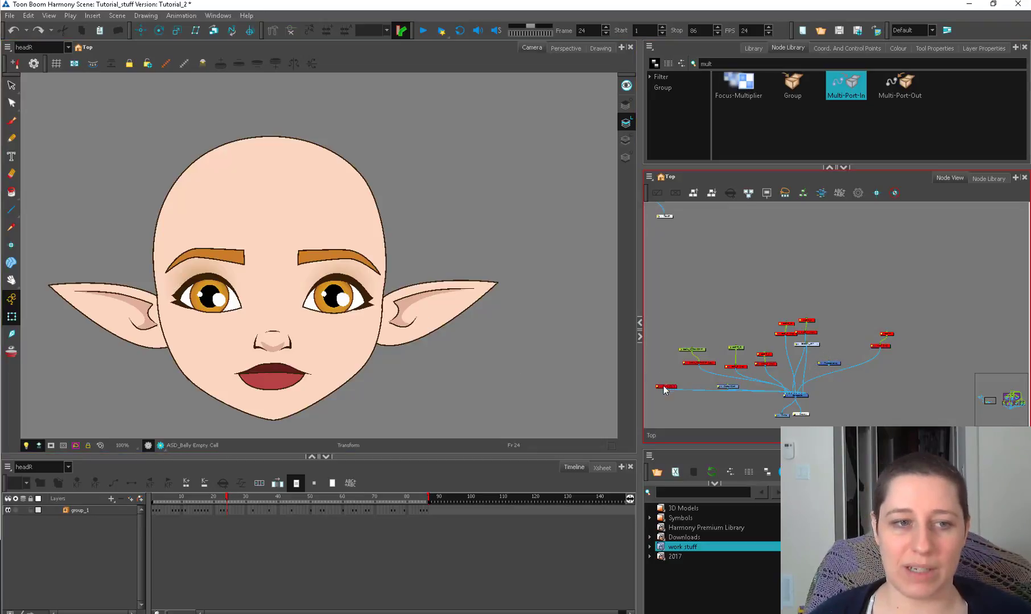
# Step: Look through the view menus of the Camera, Timeline and Node View
pyautogui.click(9, 49)
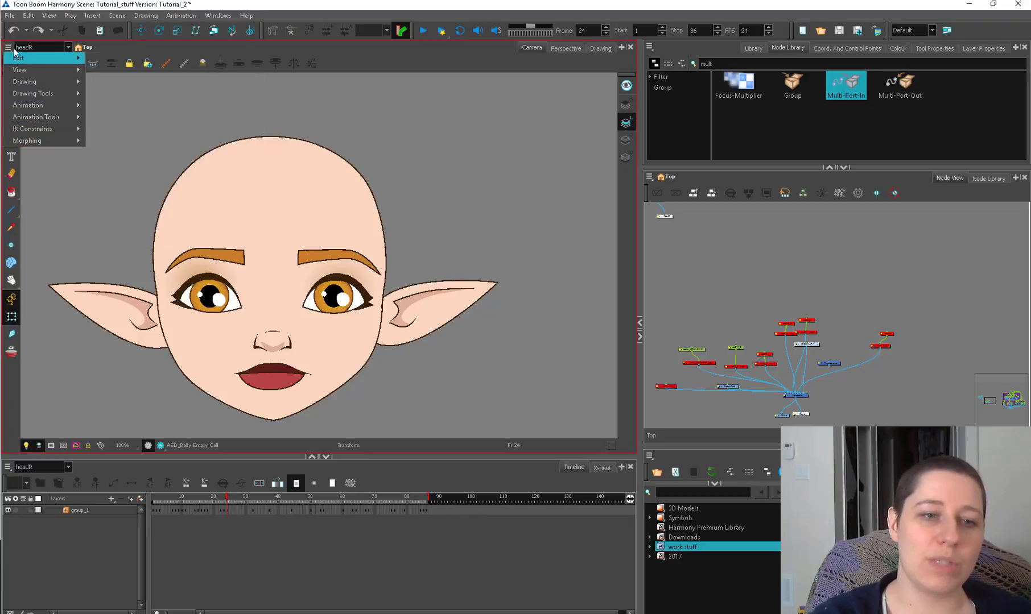
pyautogui.click(534, 50)
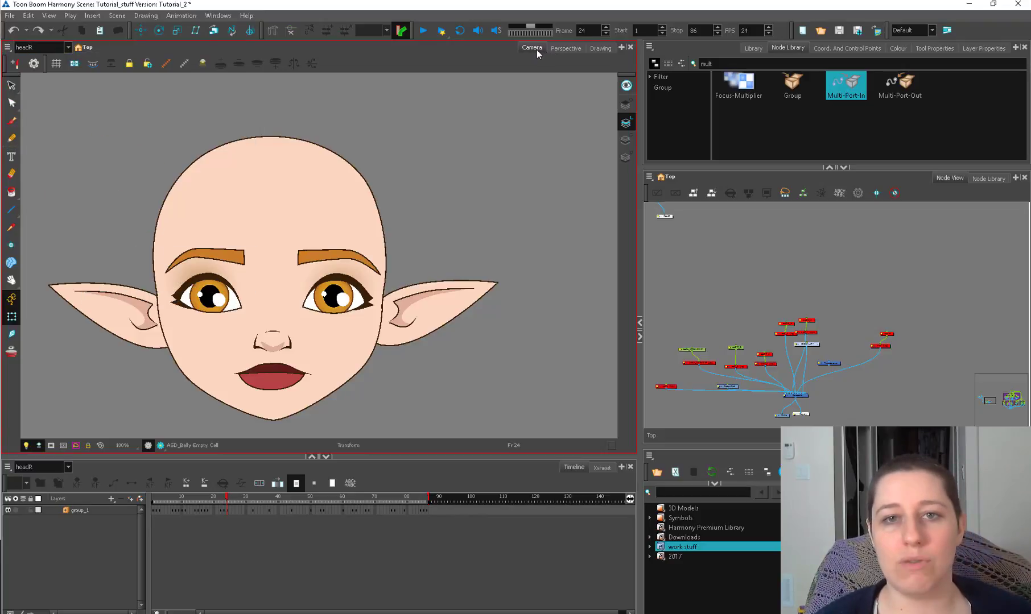
pyautogui.click(8, 47)
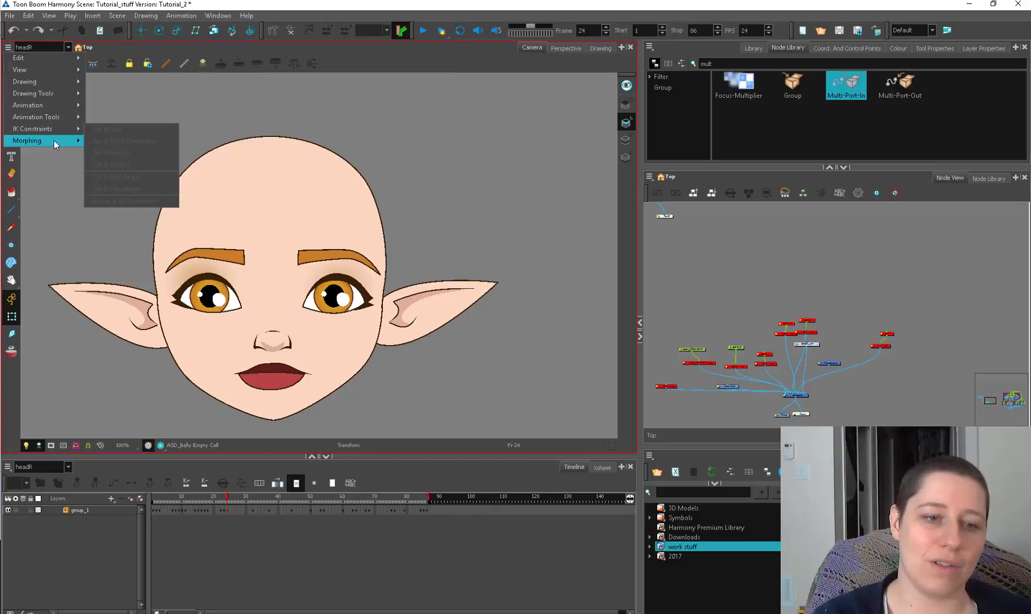
pyautogui.click(8, 467)
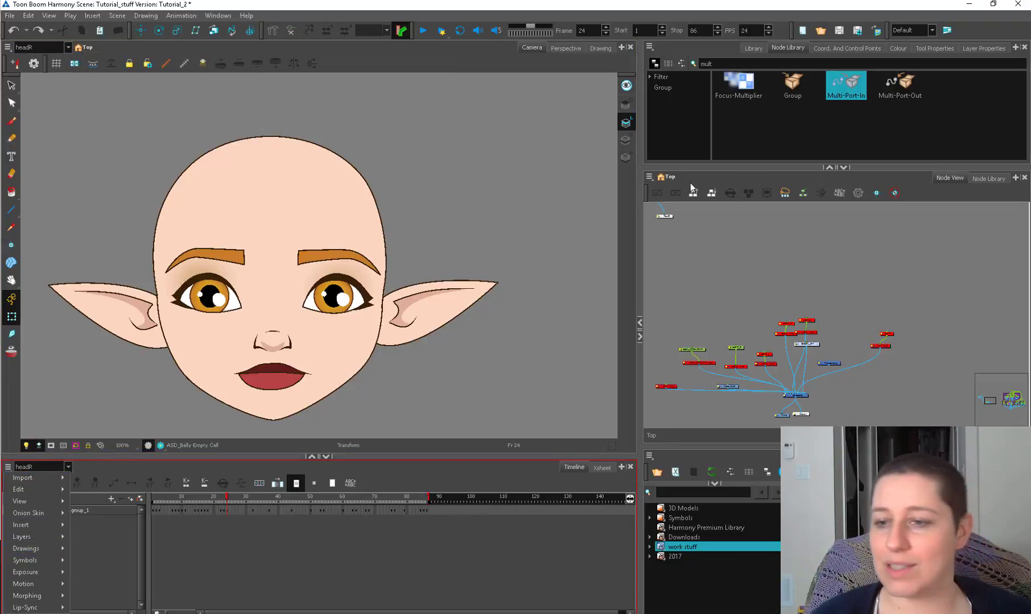
pyautogui.click(649, 177)
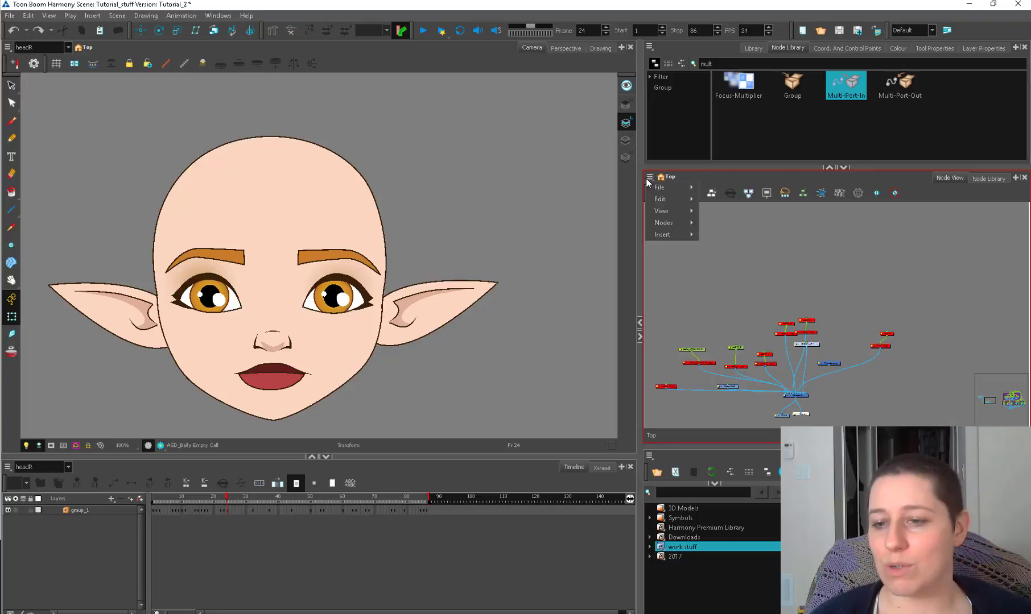
pyautogui.click(718, 175)
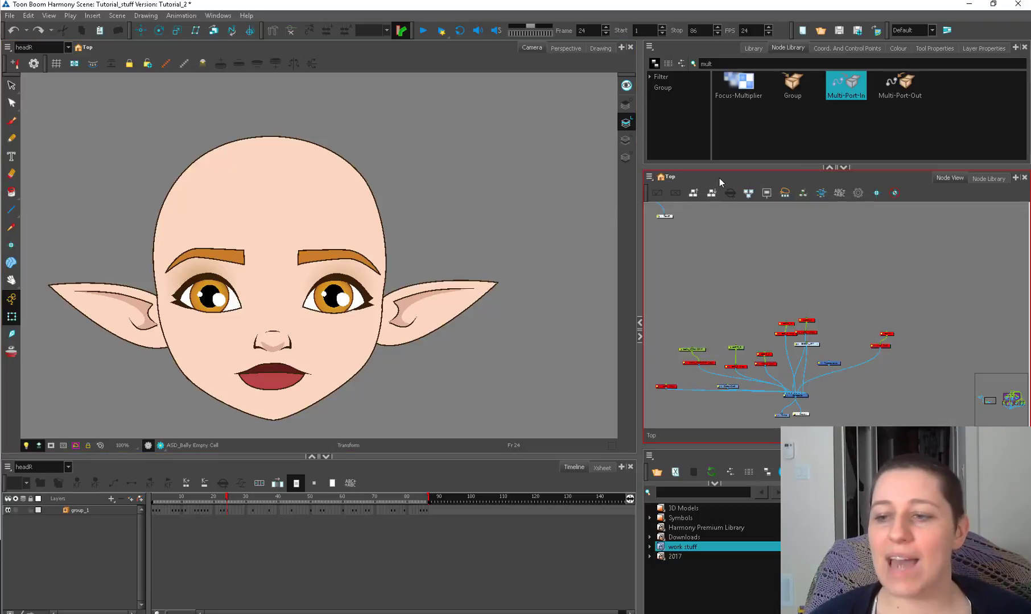
# Step: Hide the Node View toolbar
pyautogui.rightClick(711, 177)
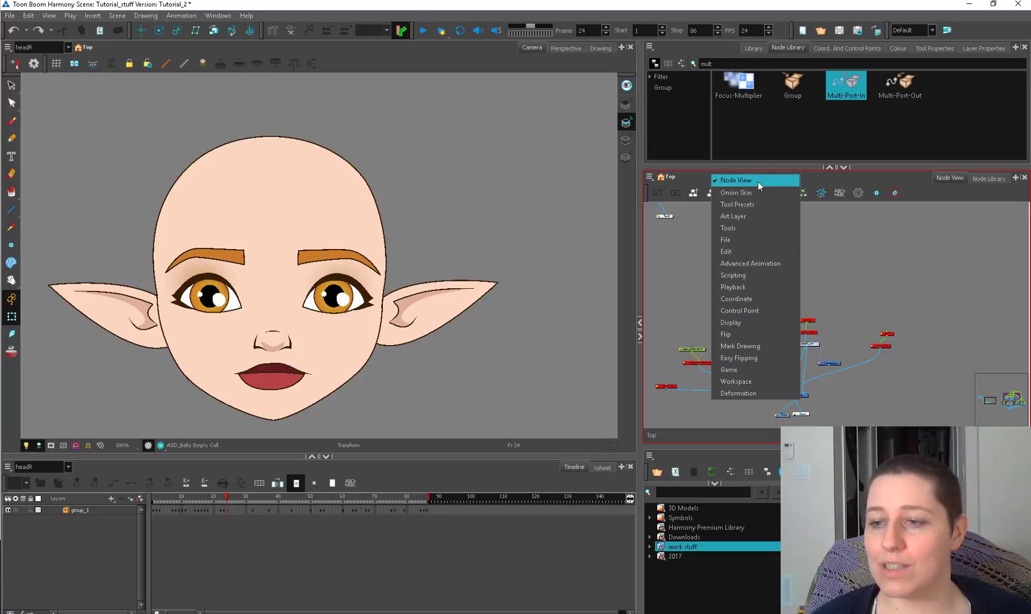
pyautogui.click(894, 194)
pyautogui.rightClick(723, 177)
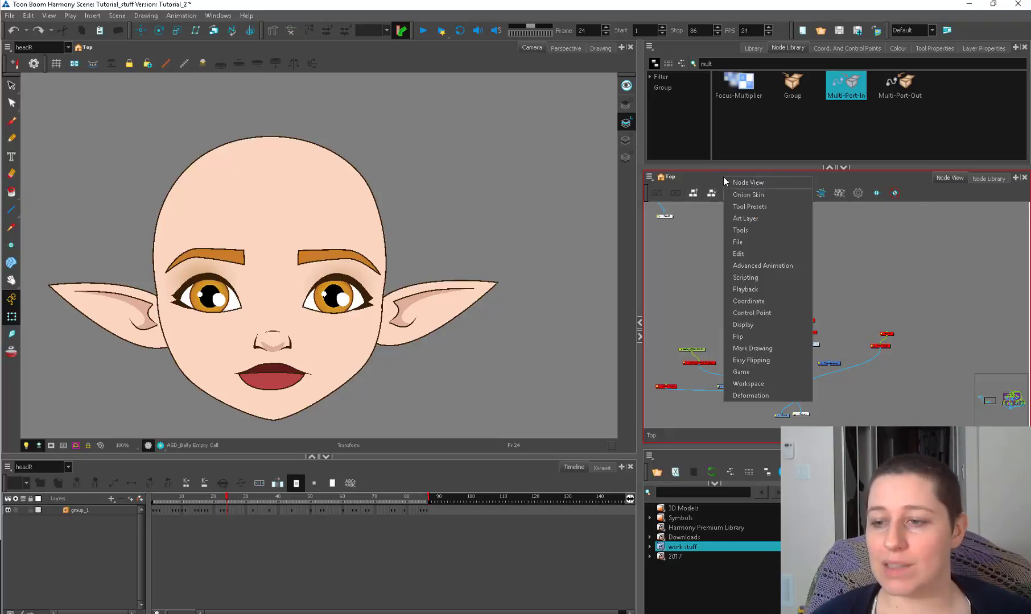
pyautogui.click(765, 183)
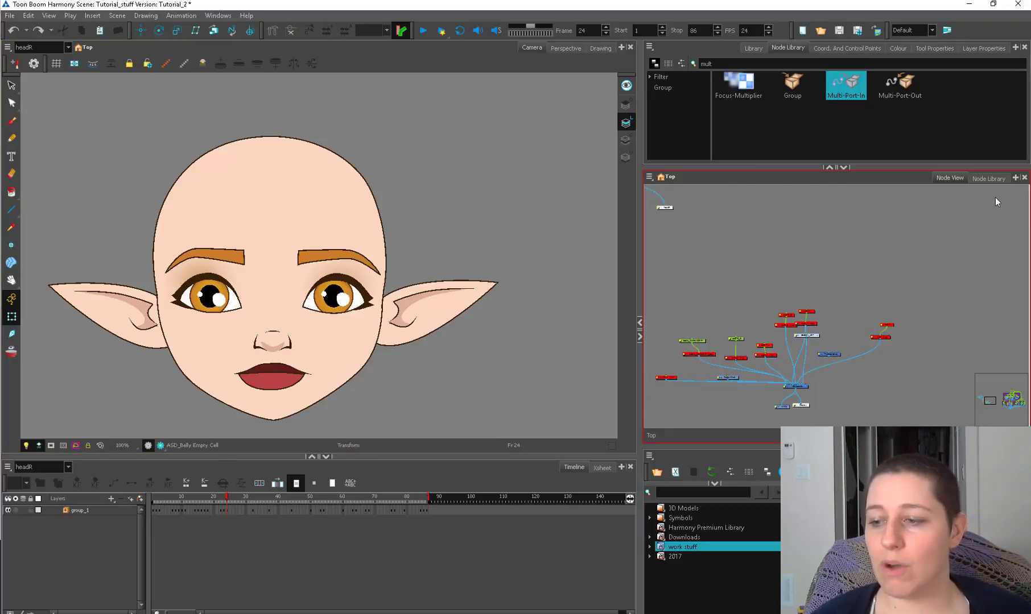
# Step: Show the Node View toolbar again
pyautogui.rightClick(730, 176)
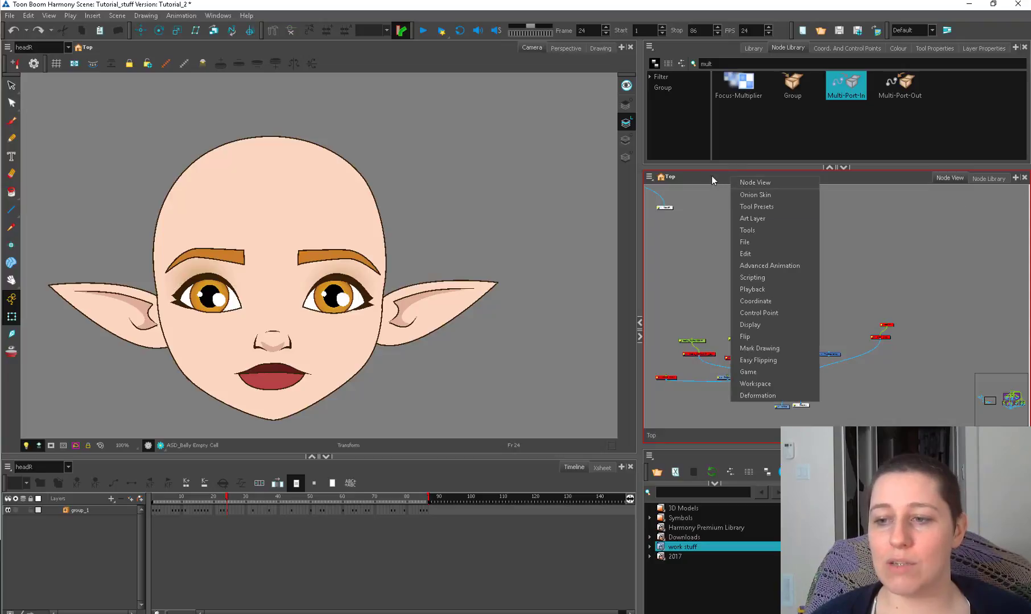
pyautogui.press('Escape')
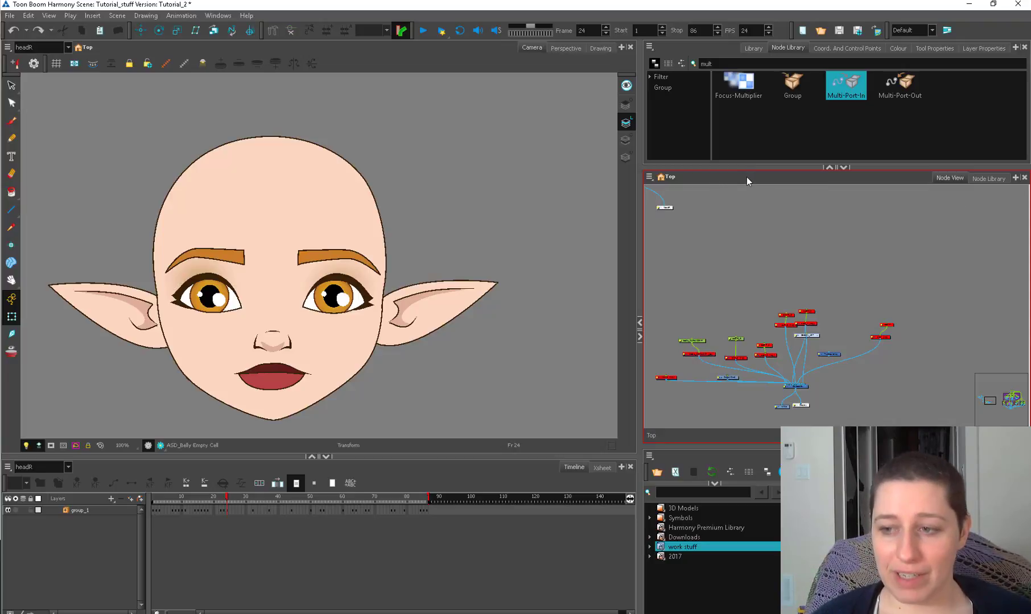
pyautogui.rightClick(747, 178)
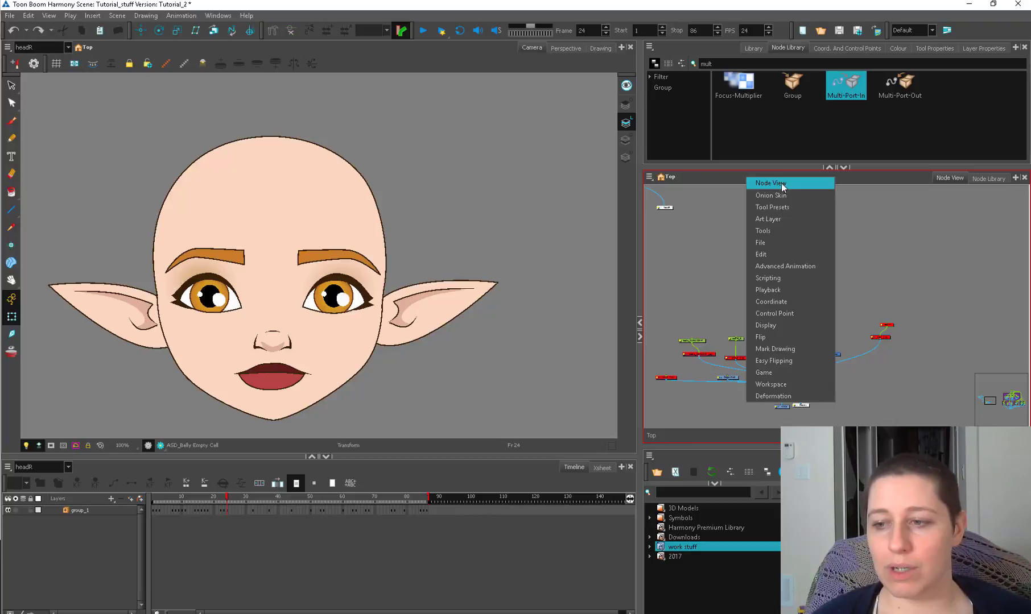
pyautogui.click(783, 184)
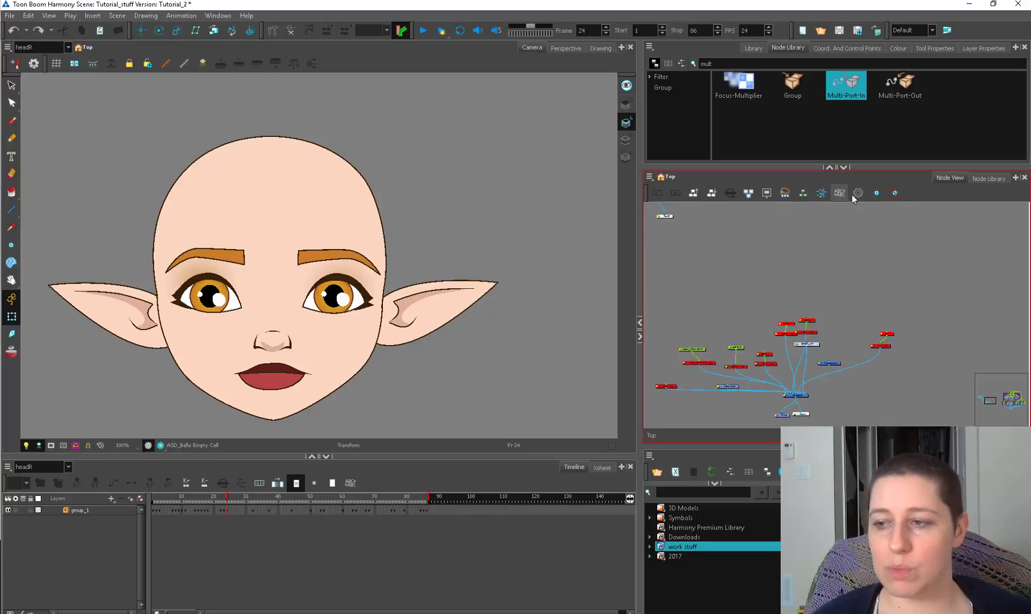
# Step: Dock the Node View toolbar vertically beside the node network, then return it to its horizontal place
pyautogui.moveTo(646, 193)
pyautogui.mouseDown()
pyautogui.moveTo(689, 287)
pyautogui.moveTo(639, 221)
pyautogui.moveTo(649, 196)
pyautogui.mouseUp()
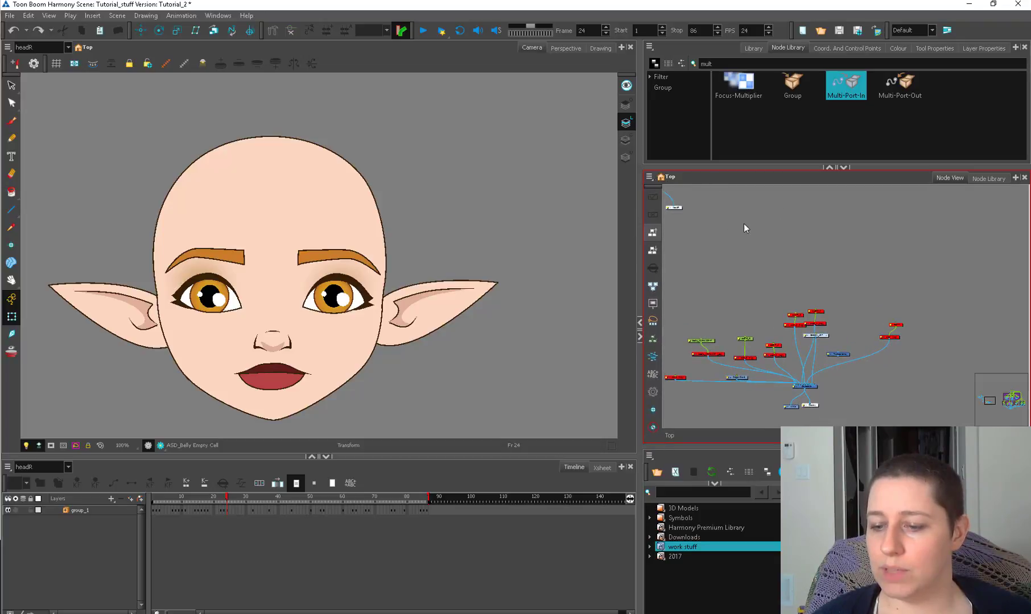
pyautogui.moveTo(652, 188)
pyautogui.mouseDown()
pyautogui.moveTo(670, 186)
pyautogui.moveTo(654, 196)
pyautogui.mouseUp()
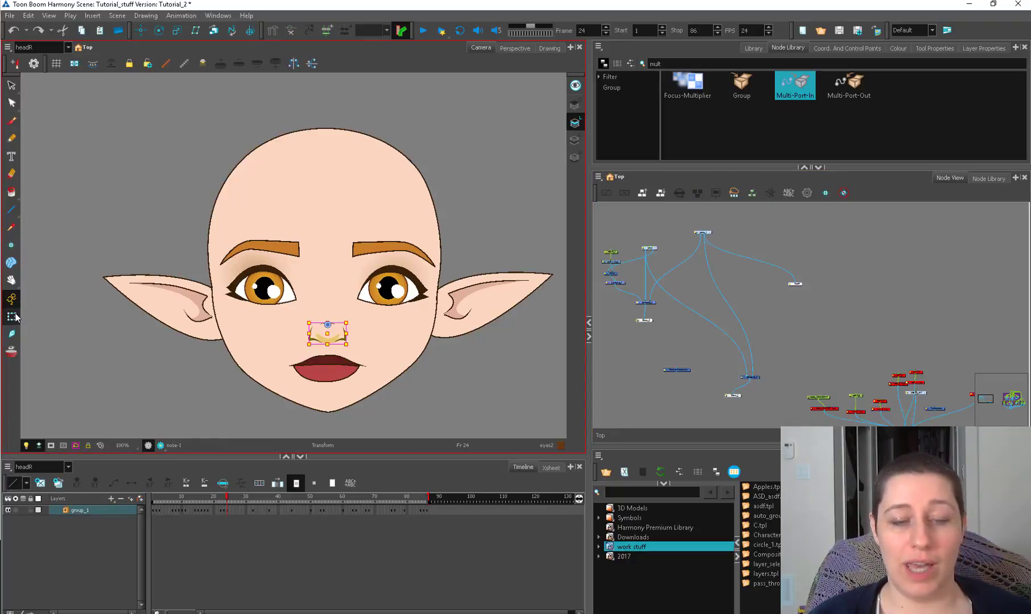
# Step: Check the nose's context menu in the Camera view and the view modes offered by the Timeline
pyautogui.rightClick(348, 335)
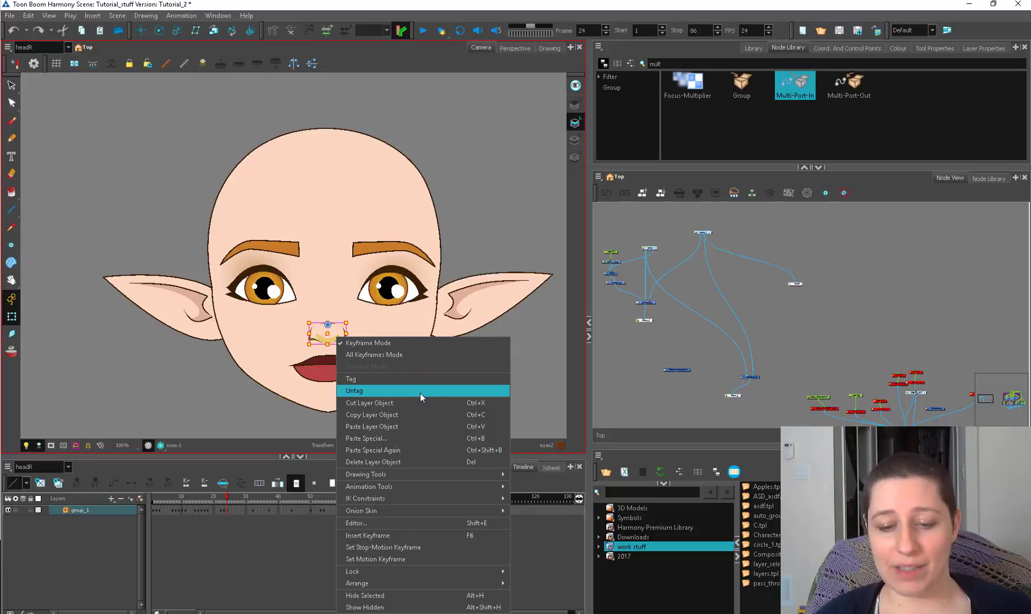
pyautogui.click(9, 467)
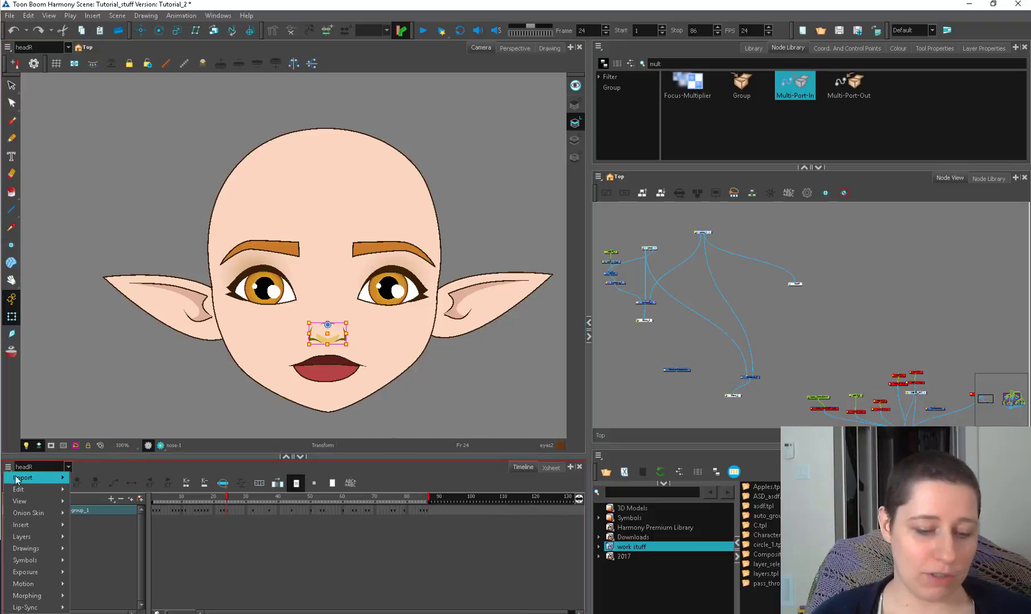
pyautogui.moveTo(57, 504)
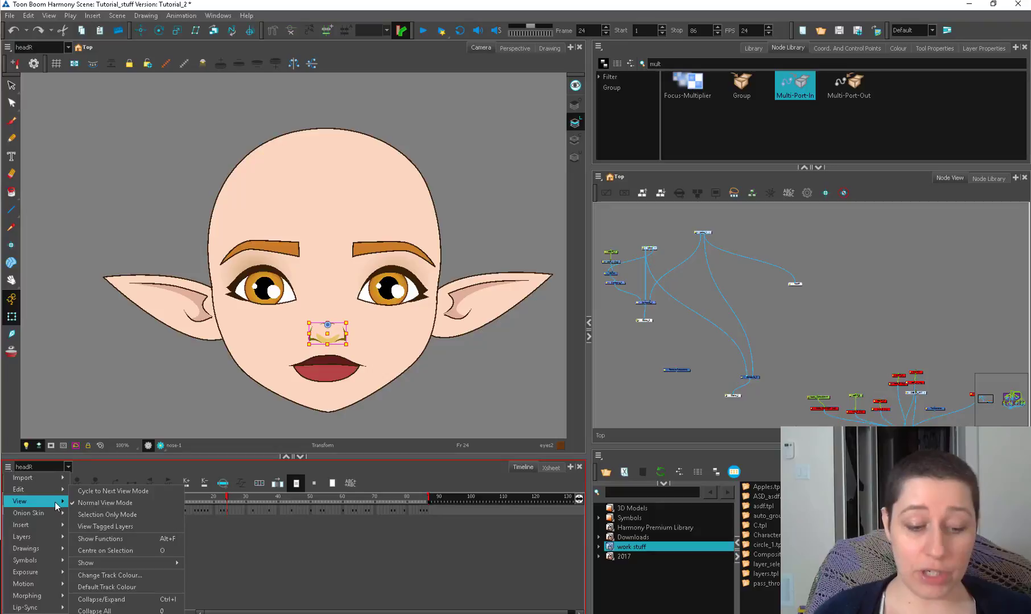
pyautogui.click(126, 517)
# Step: Select the eyebrows and the head in the Camera view and switch the Timeline to Selection Only Mode
pyautogui.click(290, 252)
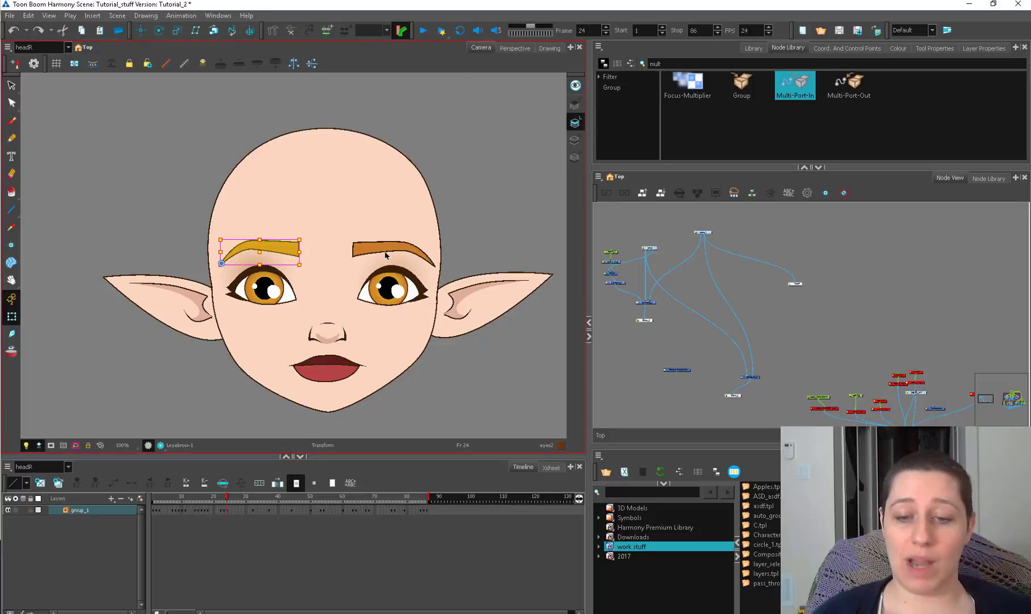
pyautogui.click(336, 246)
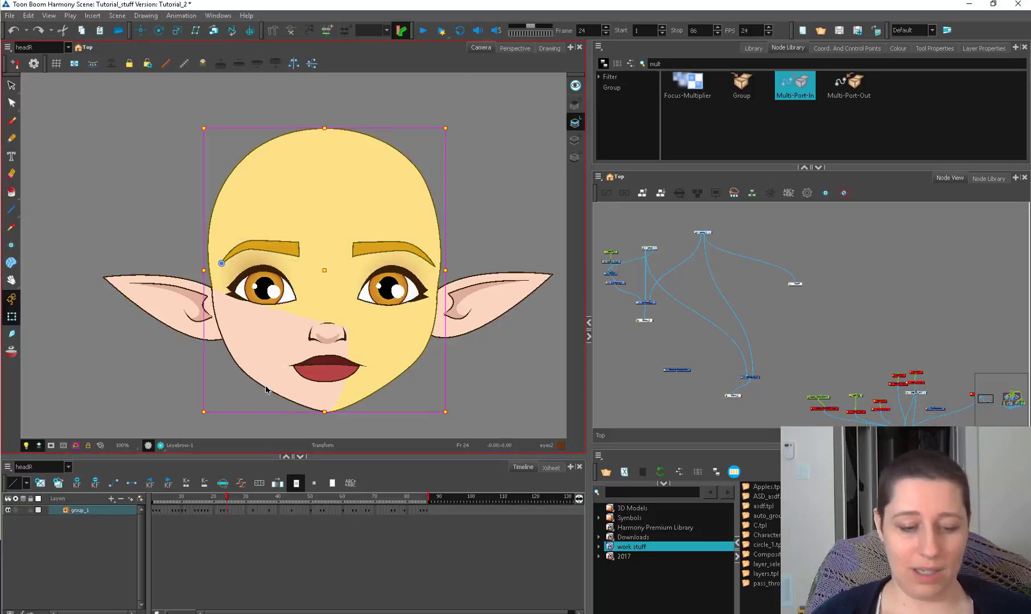
pyautogui.click(8, 467)
pyautogui.moveTo(42, 502)
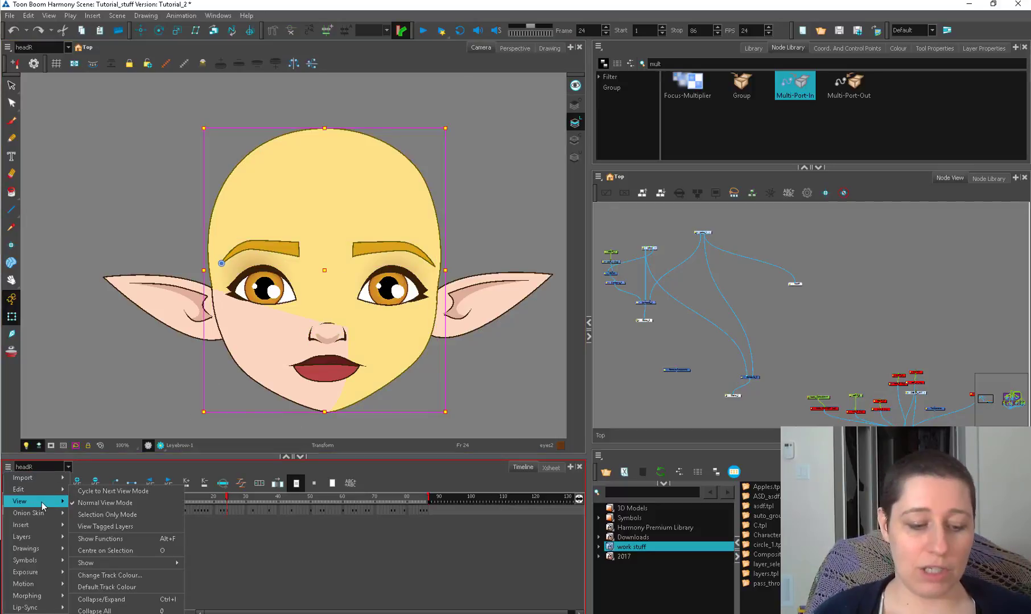
pyautogui.click(141, 516)
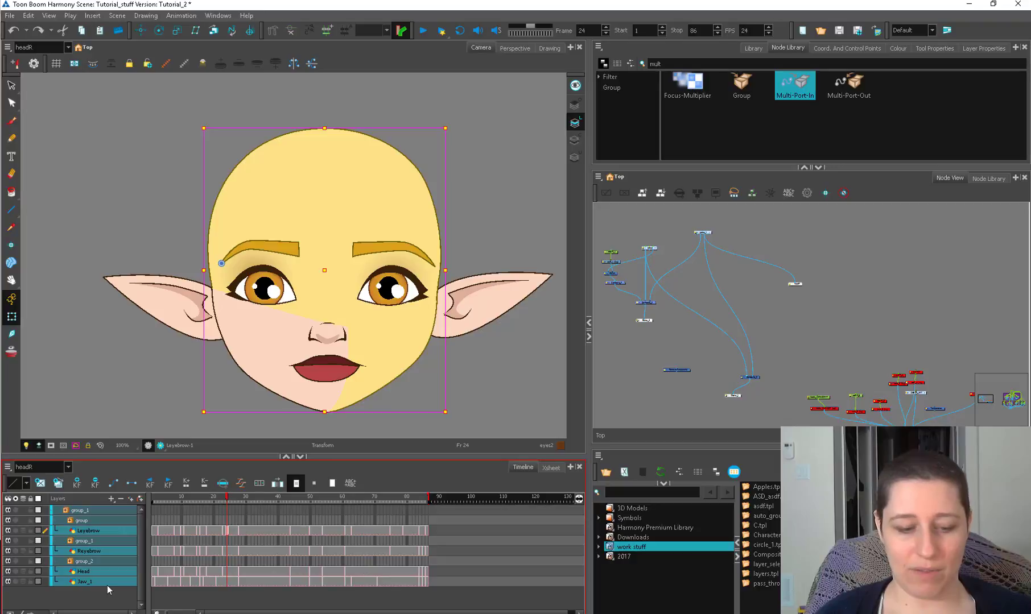
# Step: Inspect the Timeline layer list's context menu and its Show Manager, then close it without changes
pyautogui.rightClick(79, 498)
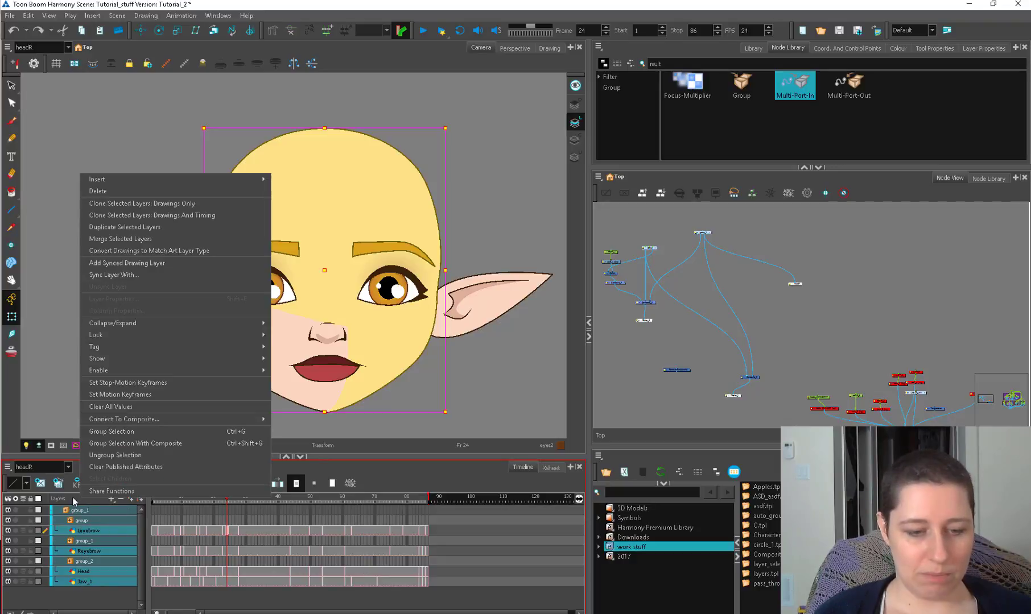
pyautogui.moveTo(202, 362)
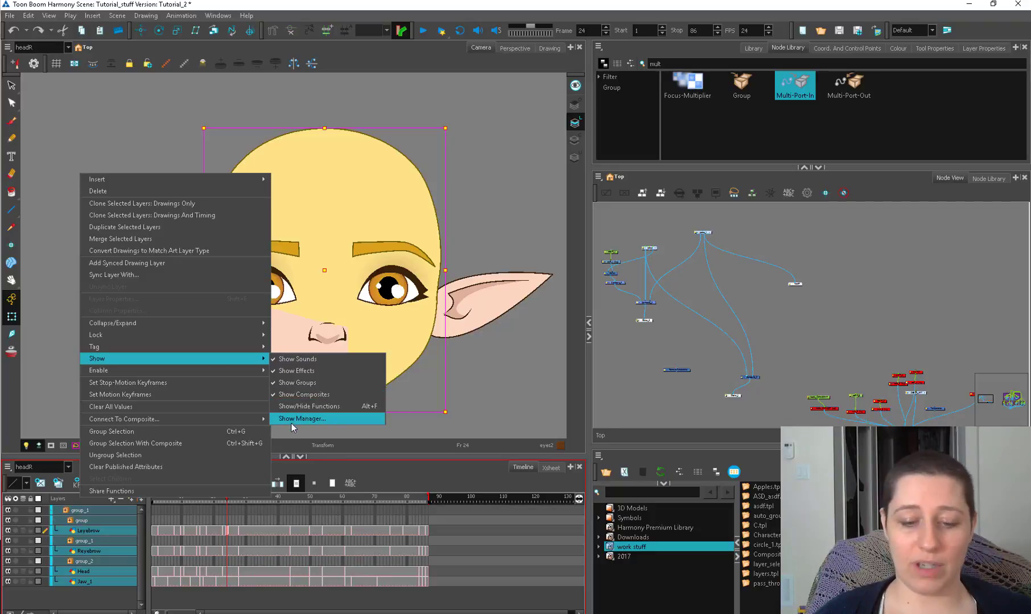
pyautogui.click(326, 421)
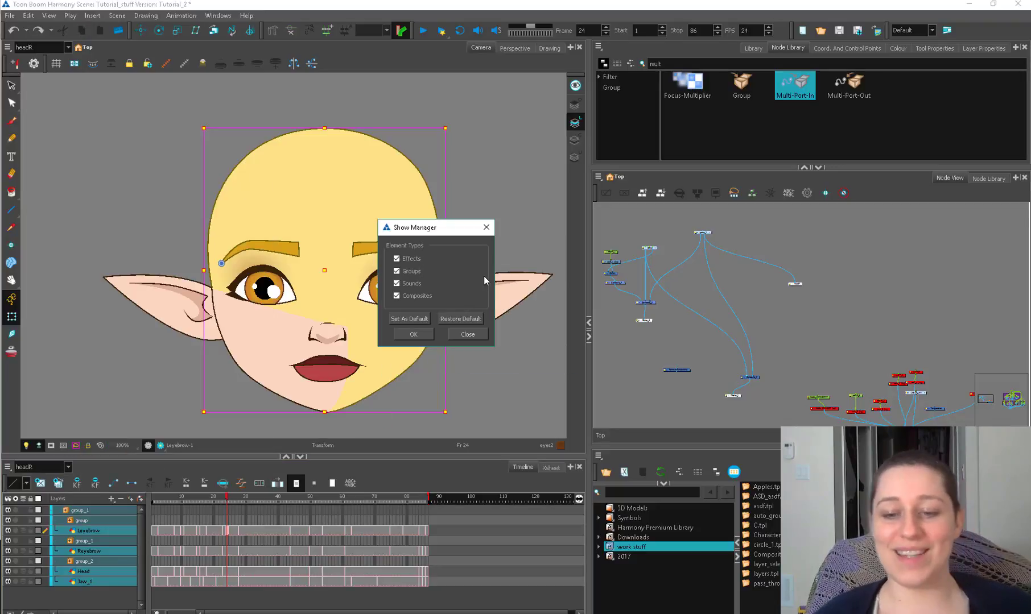
pyautogui.press('Escape')
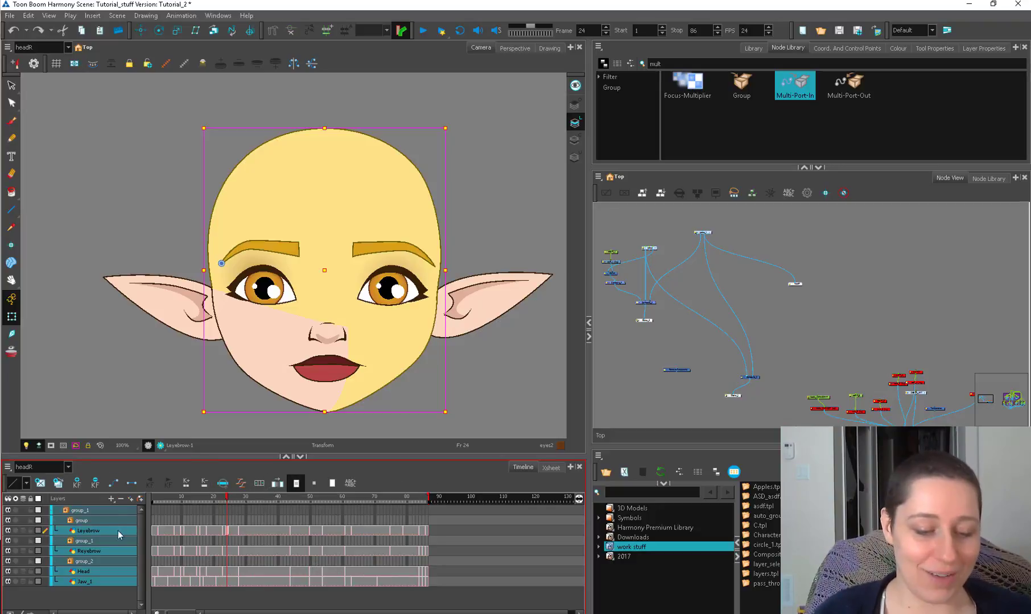
# Step: Compare the context menus of the Timeline's header and its empty frame area
pyautogui.rightClick(145, 468)
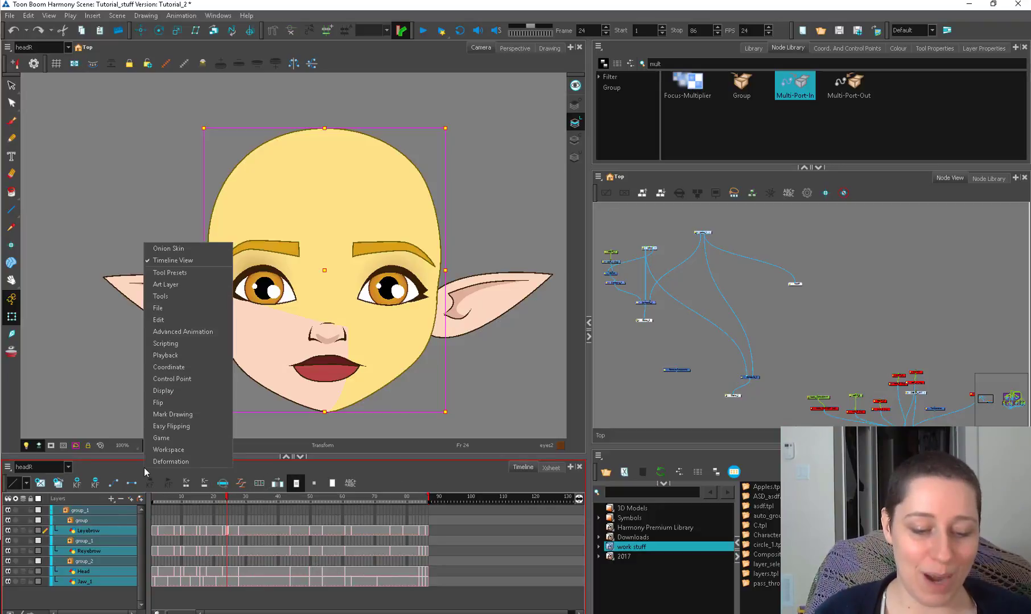
pyautogui.rightClick(109, 600)
pyautogui.rightClick(370, 597)
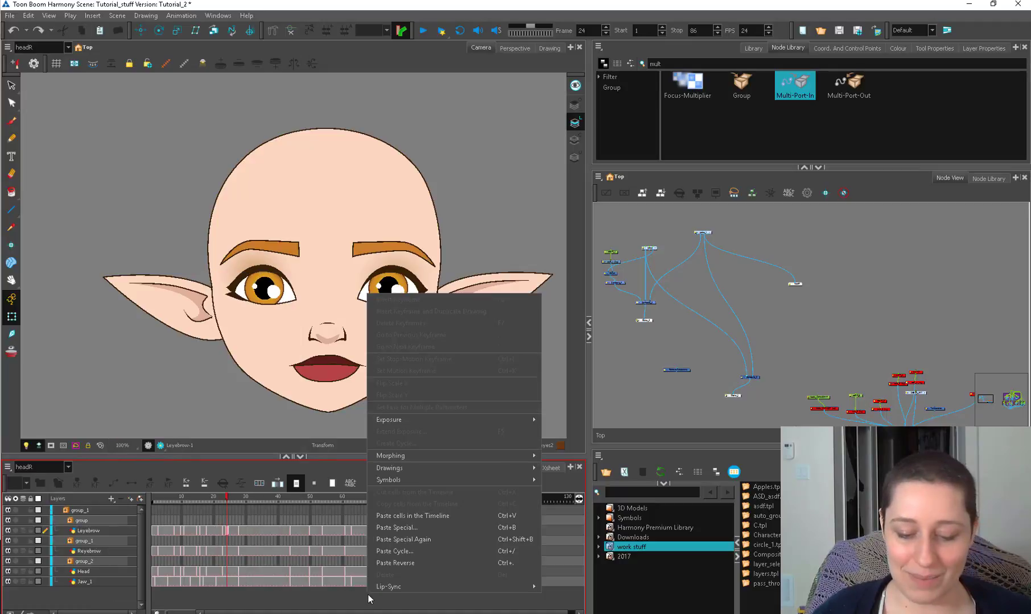
pyautogui.click(353, 603)
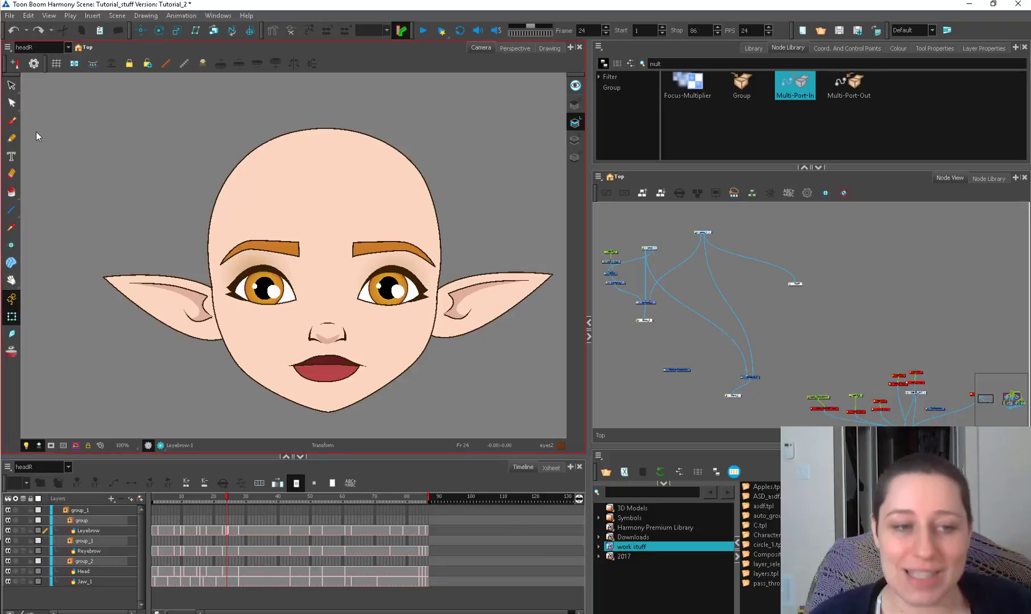
# Step: Activate the Transform tool and examine the Camera view's context menu over an empty area beside the head
pyautogui.click(12, 85)
pyautogui.click(18, 315)
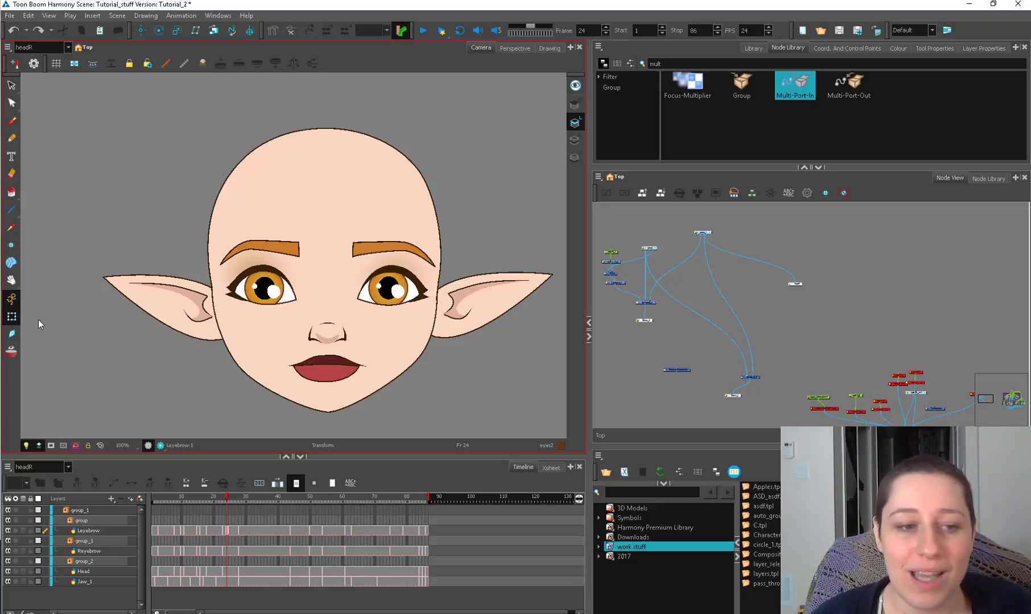
pyautogui.rightClick(158, 225)
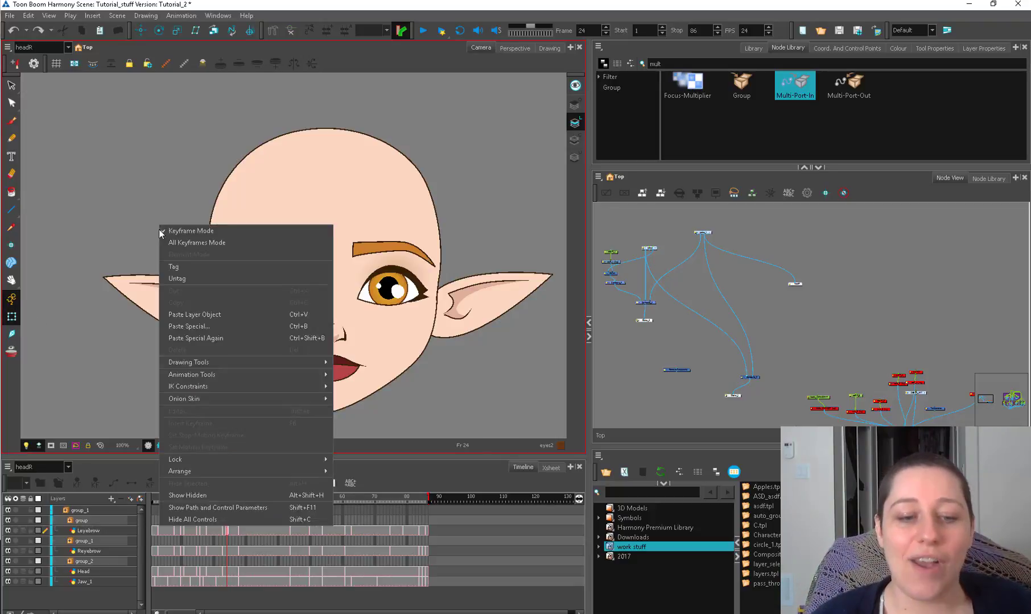
pyautogui.click(159, 228)
pyautogui.rightClick(159, 231)
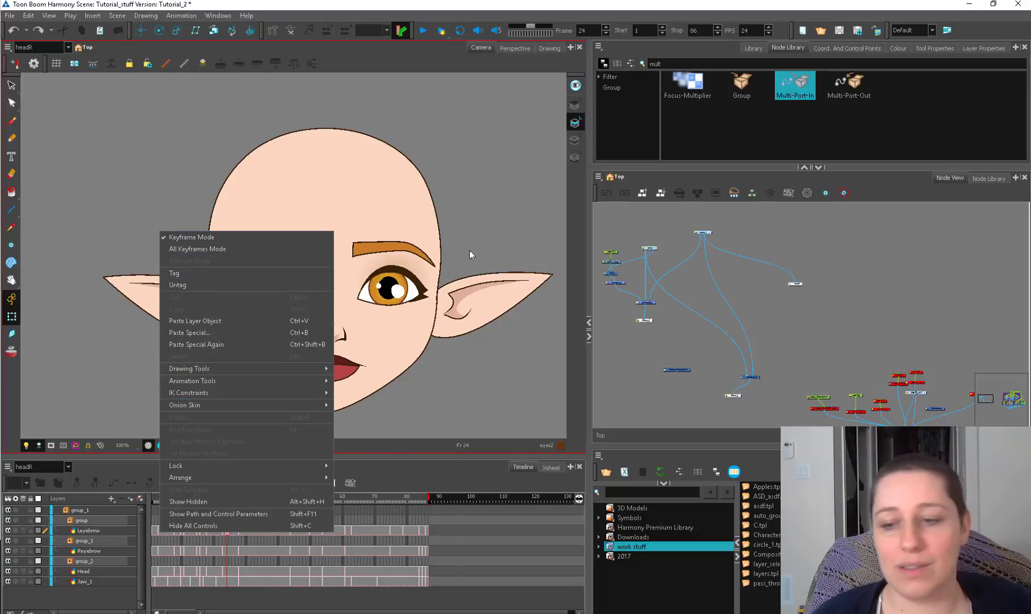
pyautogui.click(619, 229)
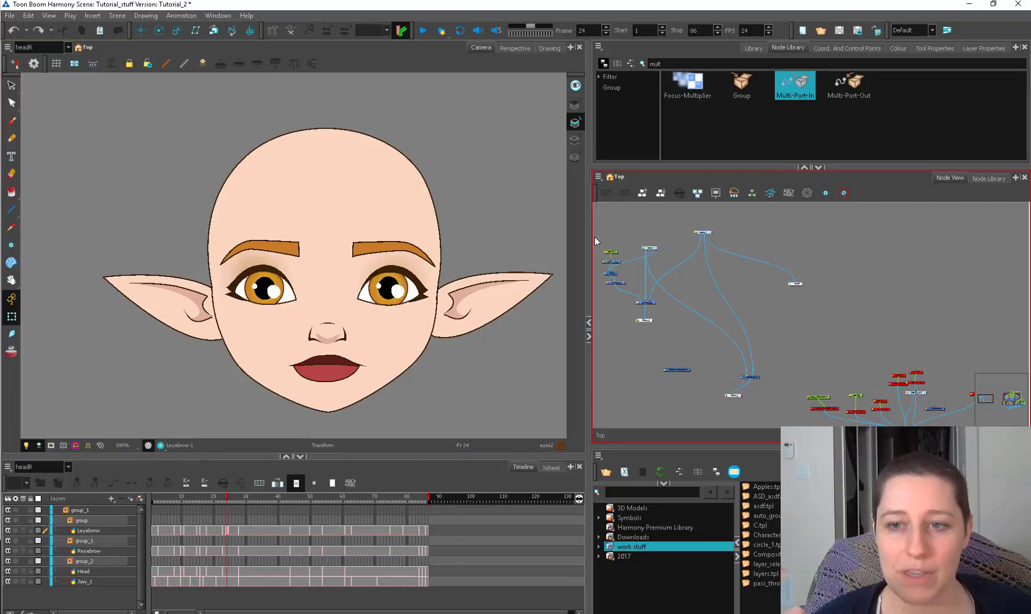